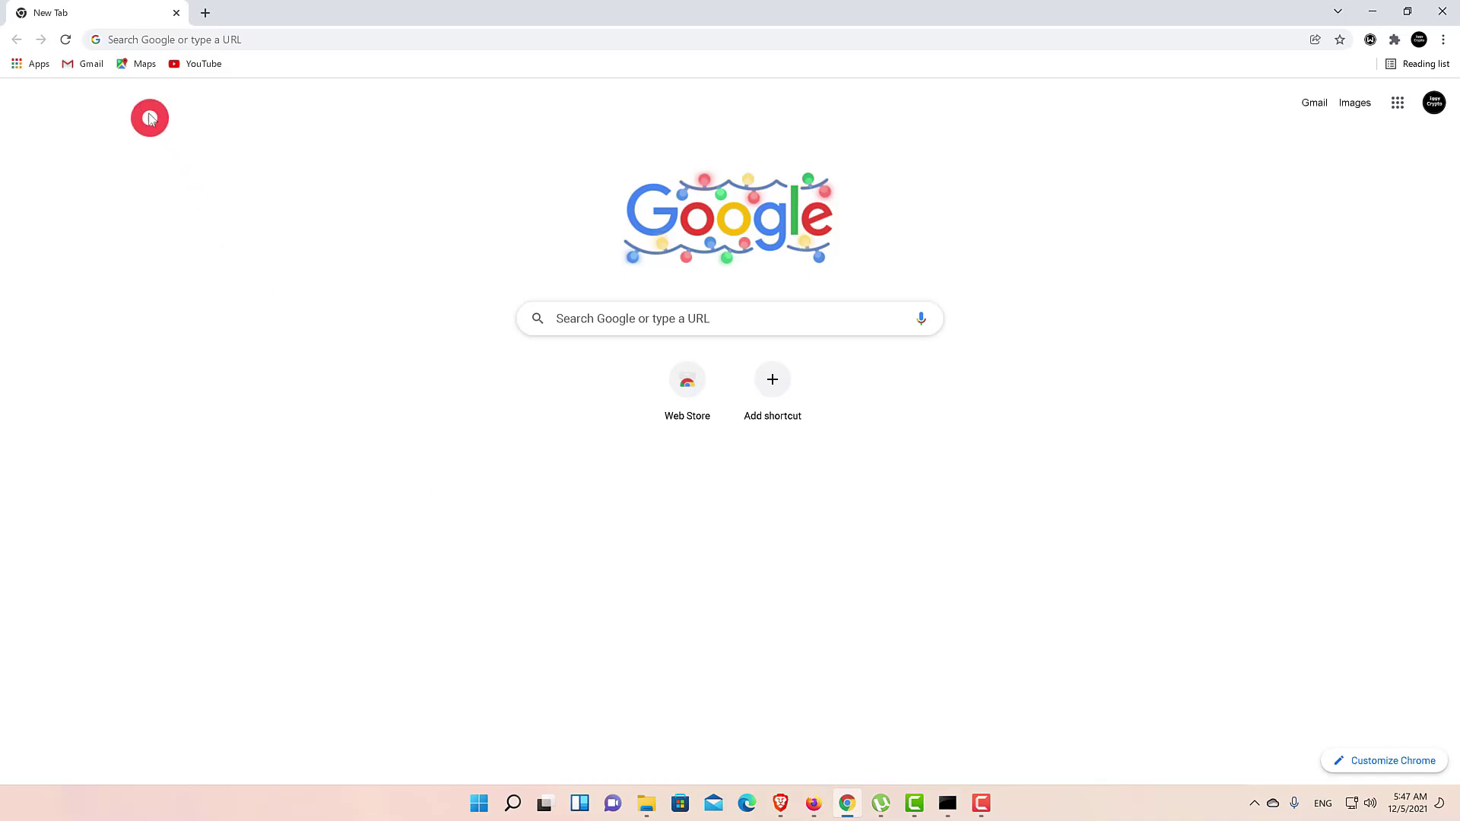
Step: Search Google for "trex miner" and open the trexminer/T-Rex releases page on GitHub
click(120, 38)
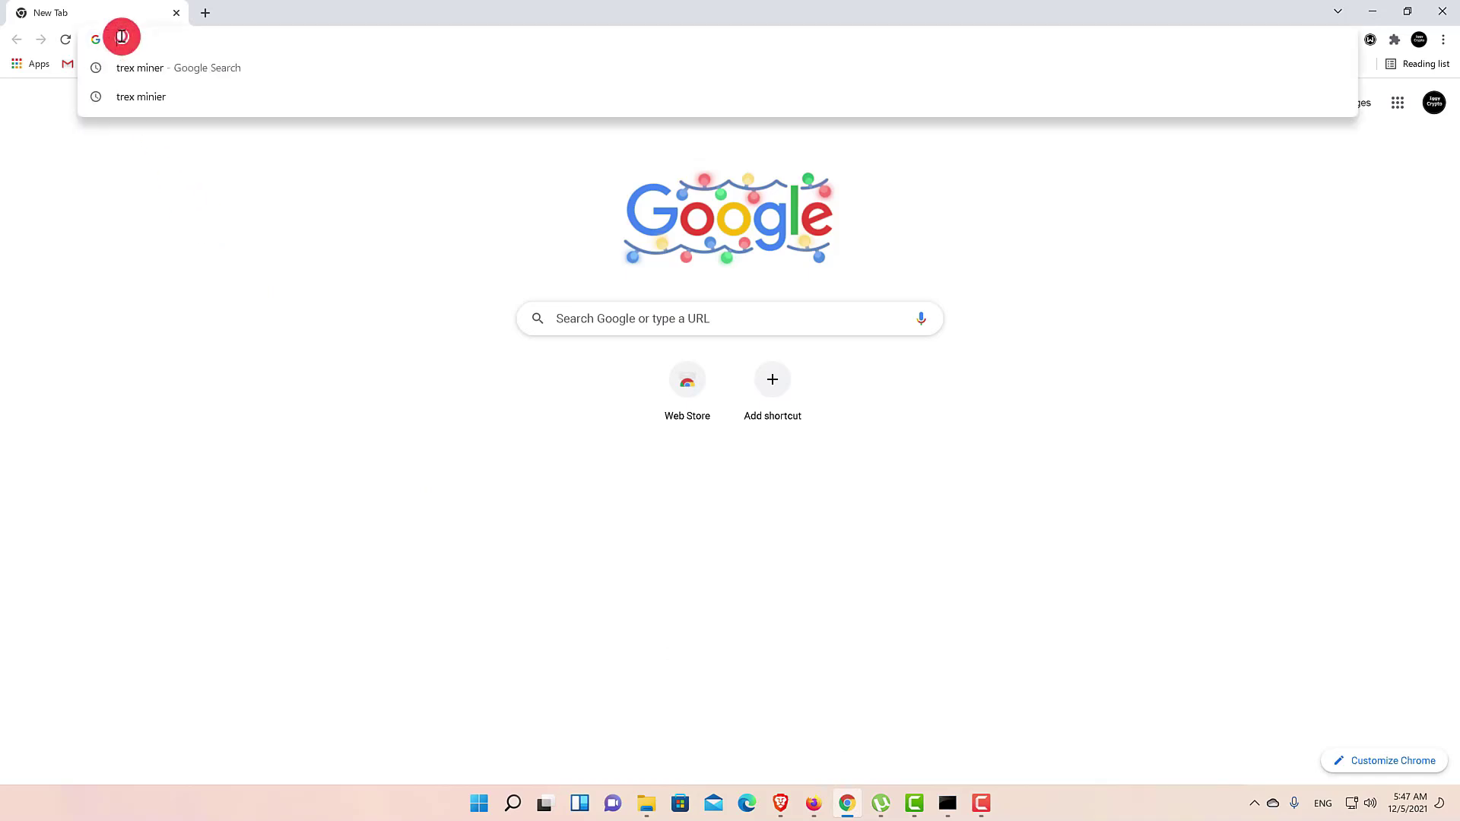
click(142, 69)
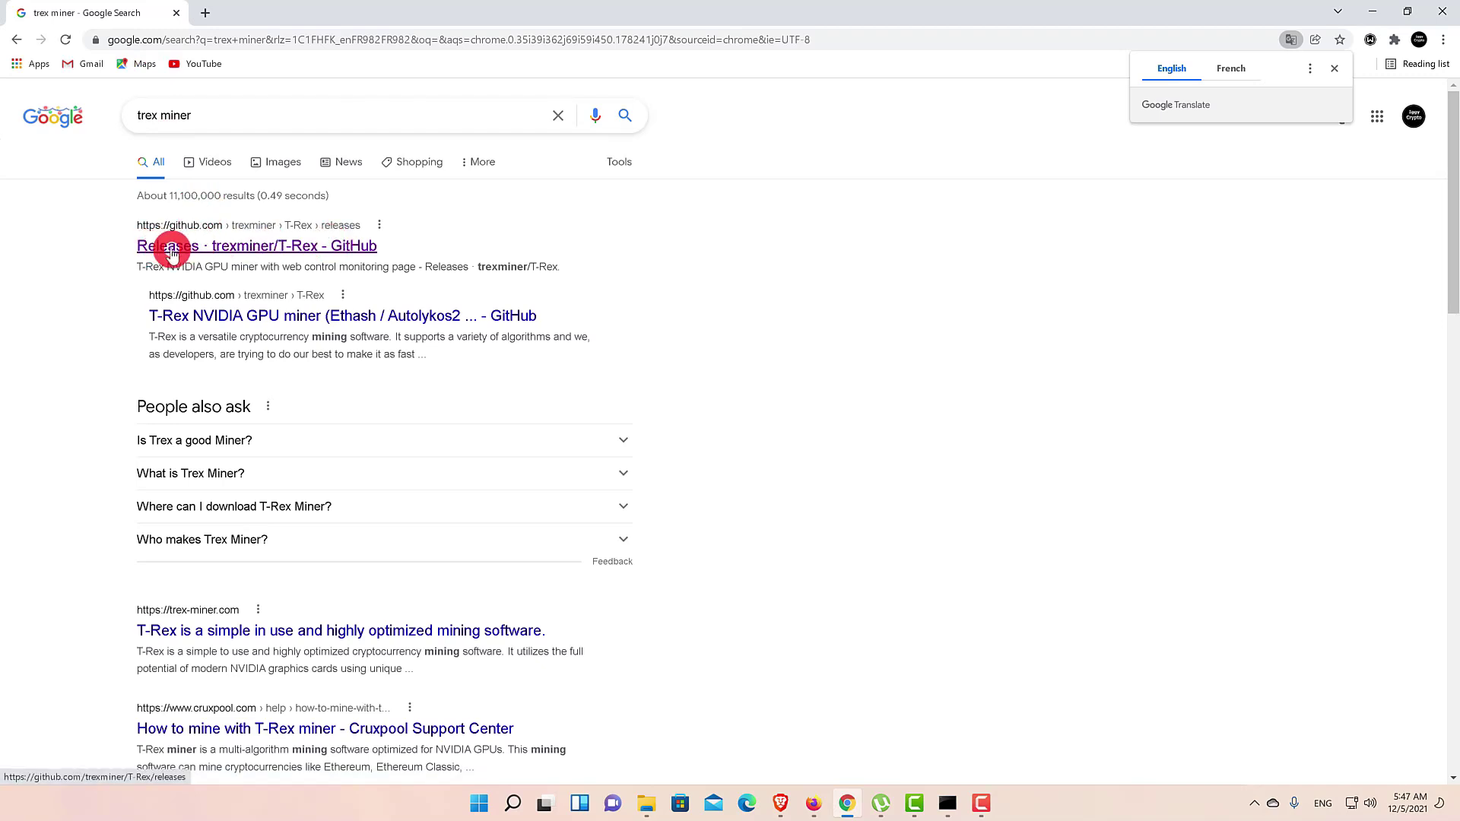
click(263, 248)
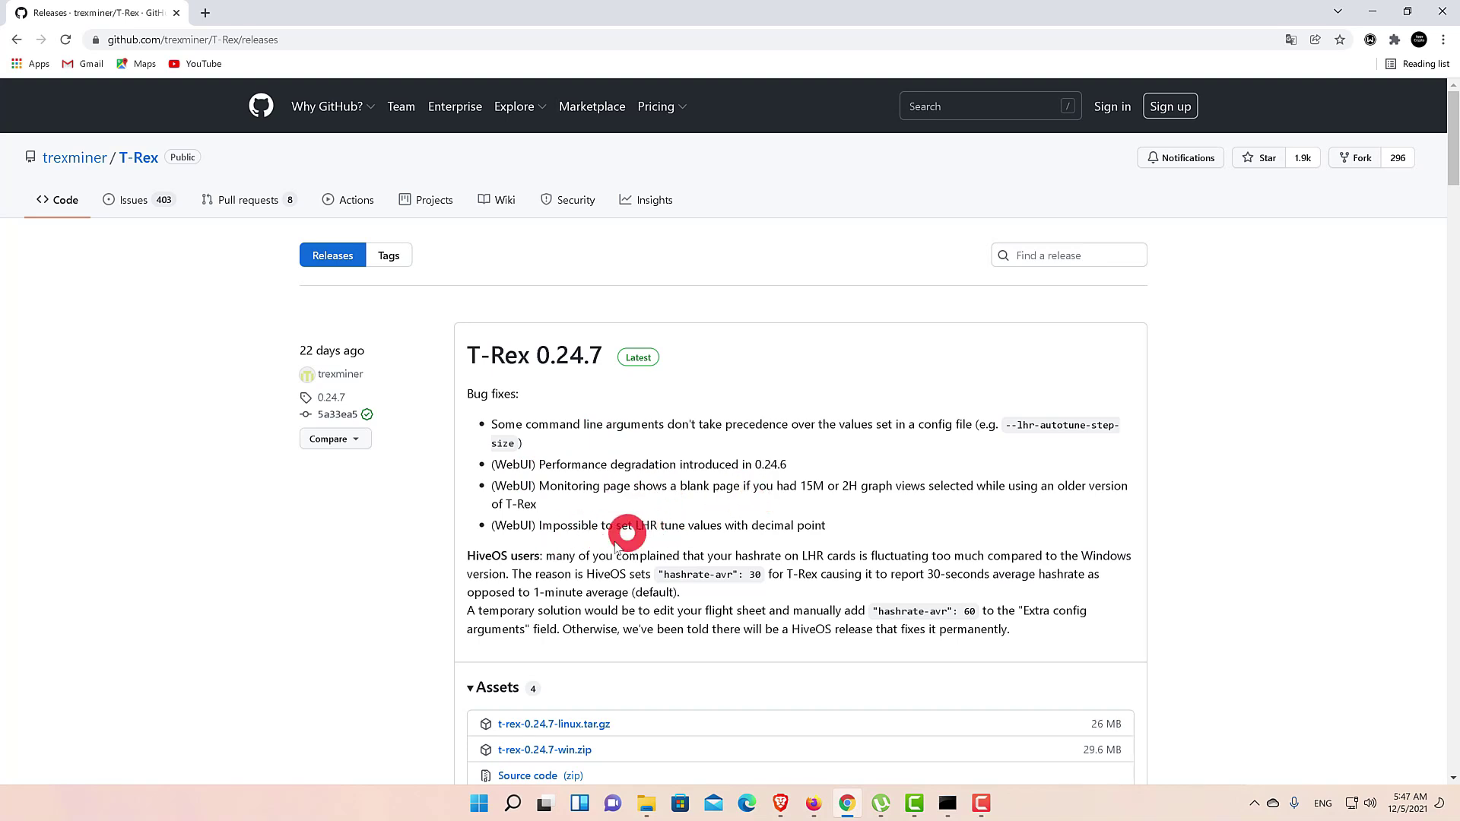
Step: Download t-rex-0.24.7-win.zip from the T-Rex 0.24.7 release assets and have it open when the download is done
scroll(564, 596, down, 1)
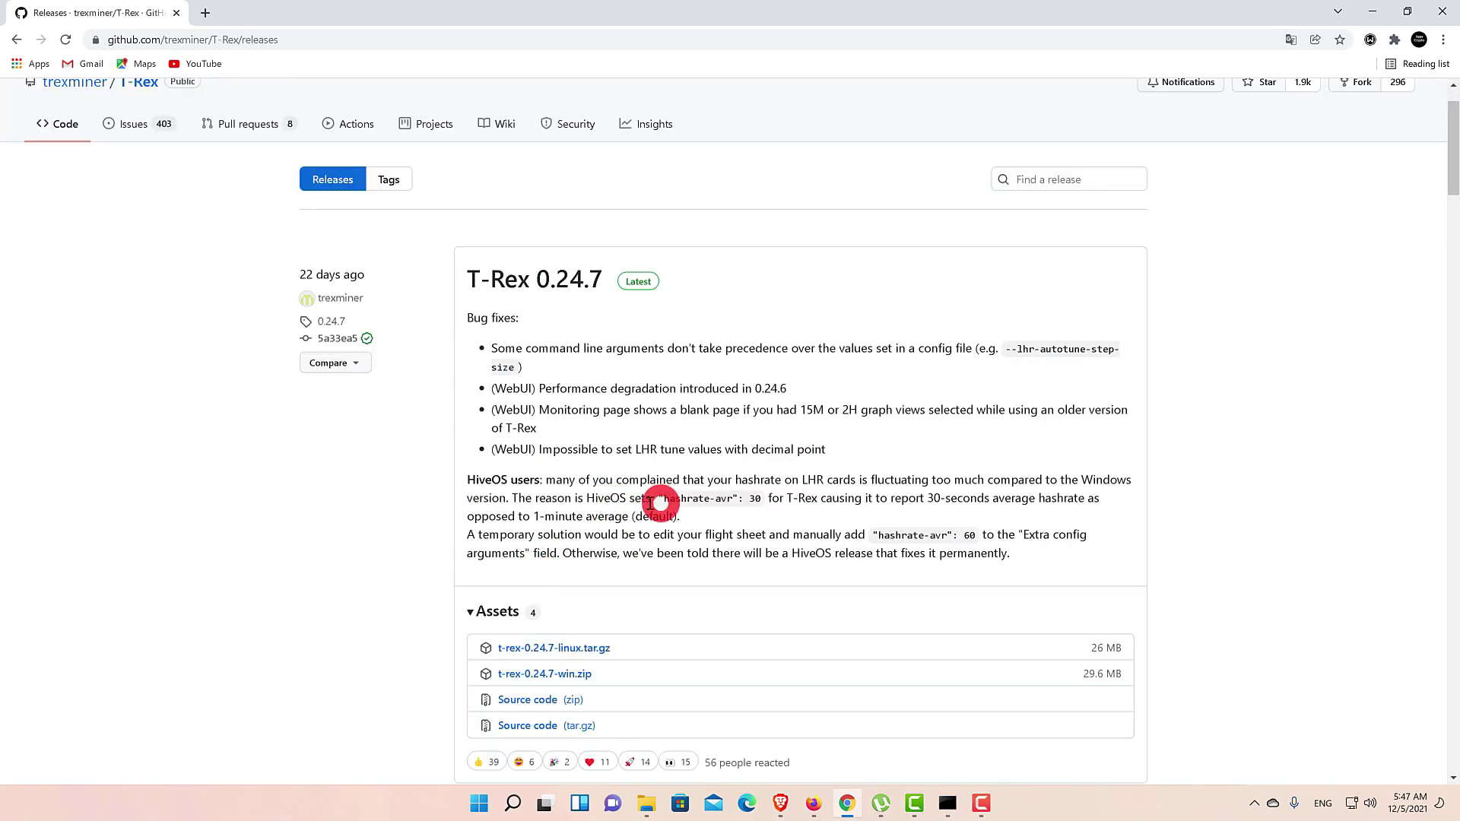
scroll(494, 575, down, 2)
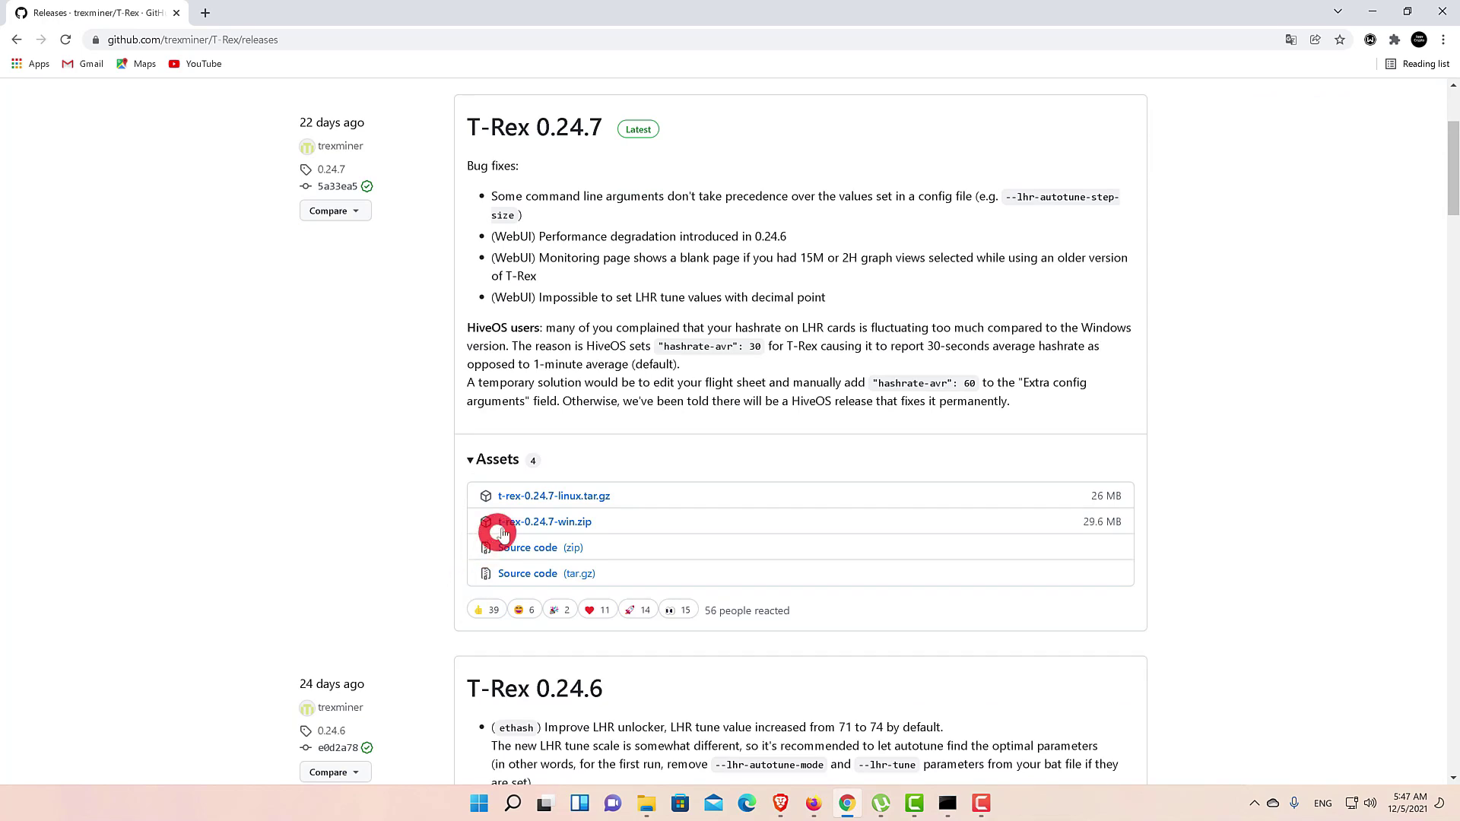
click(564, 523)
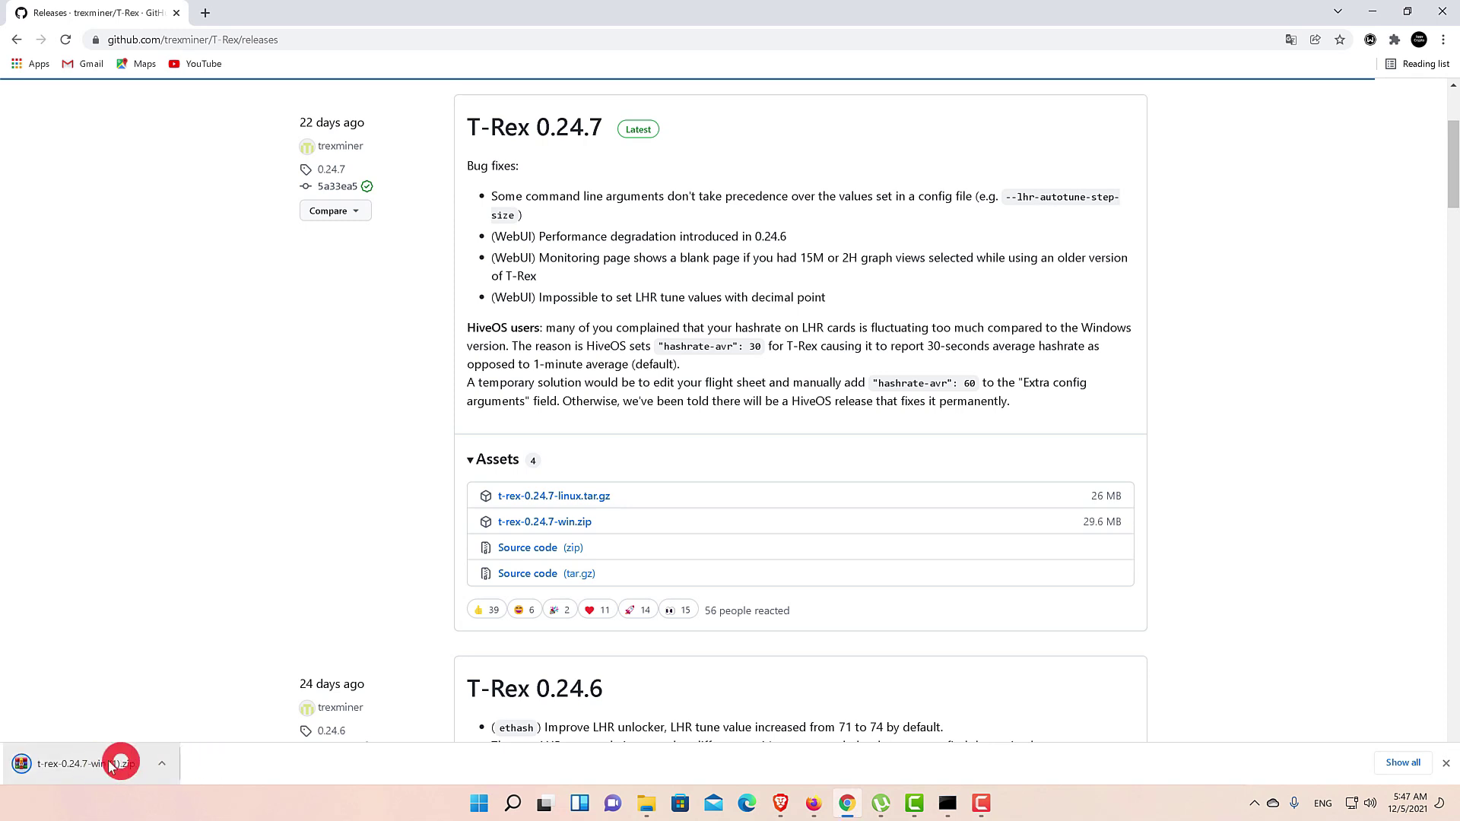
click(162, 766)
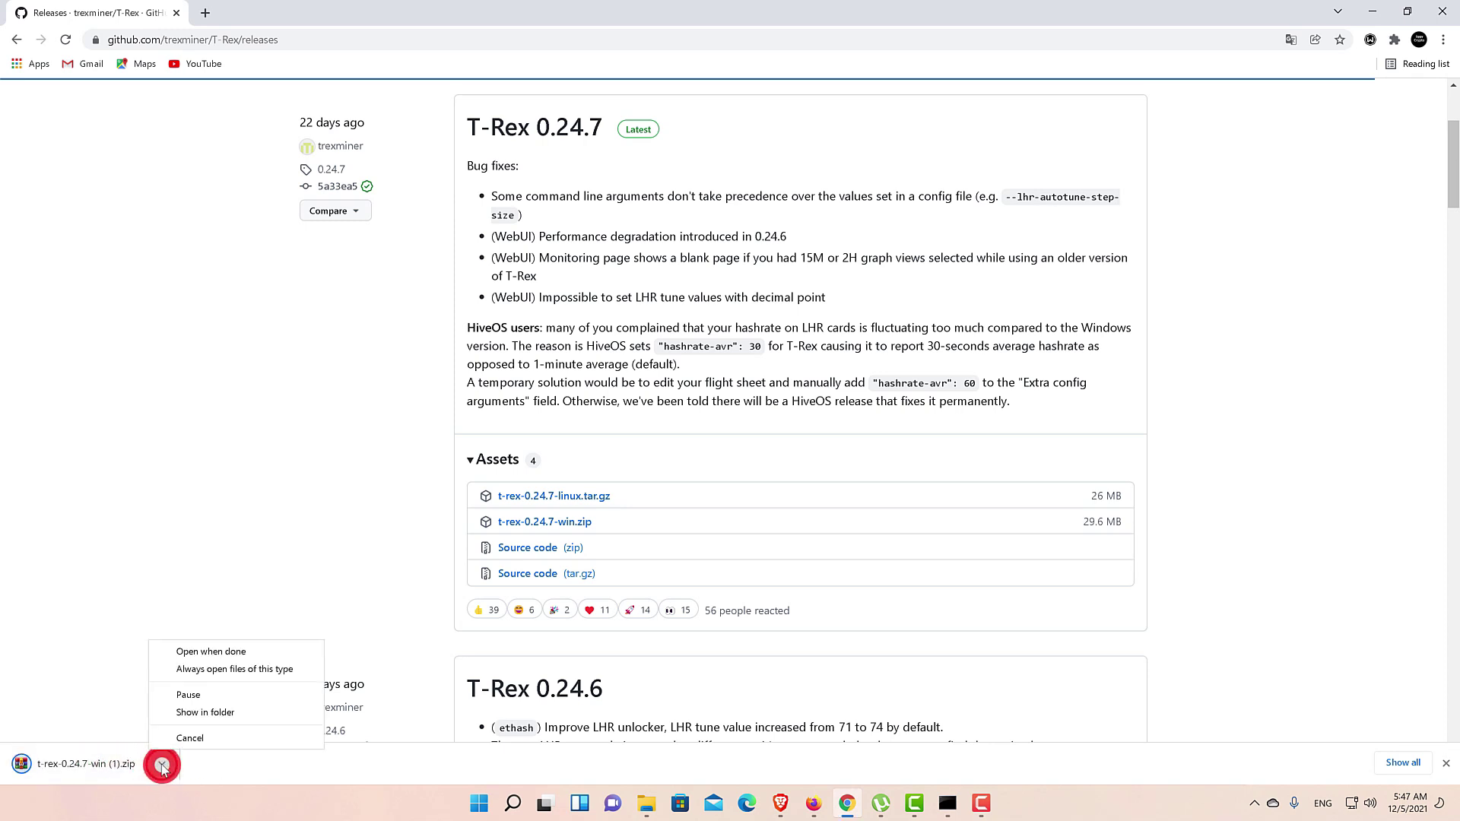
click(196, 652)
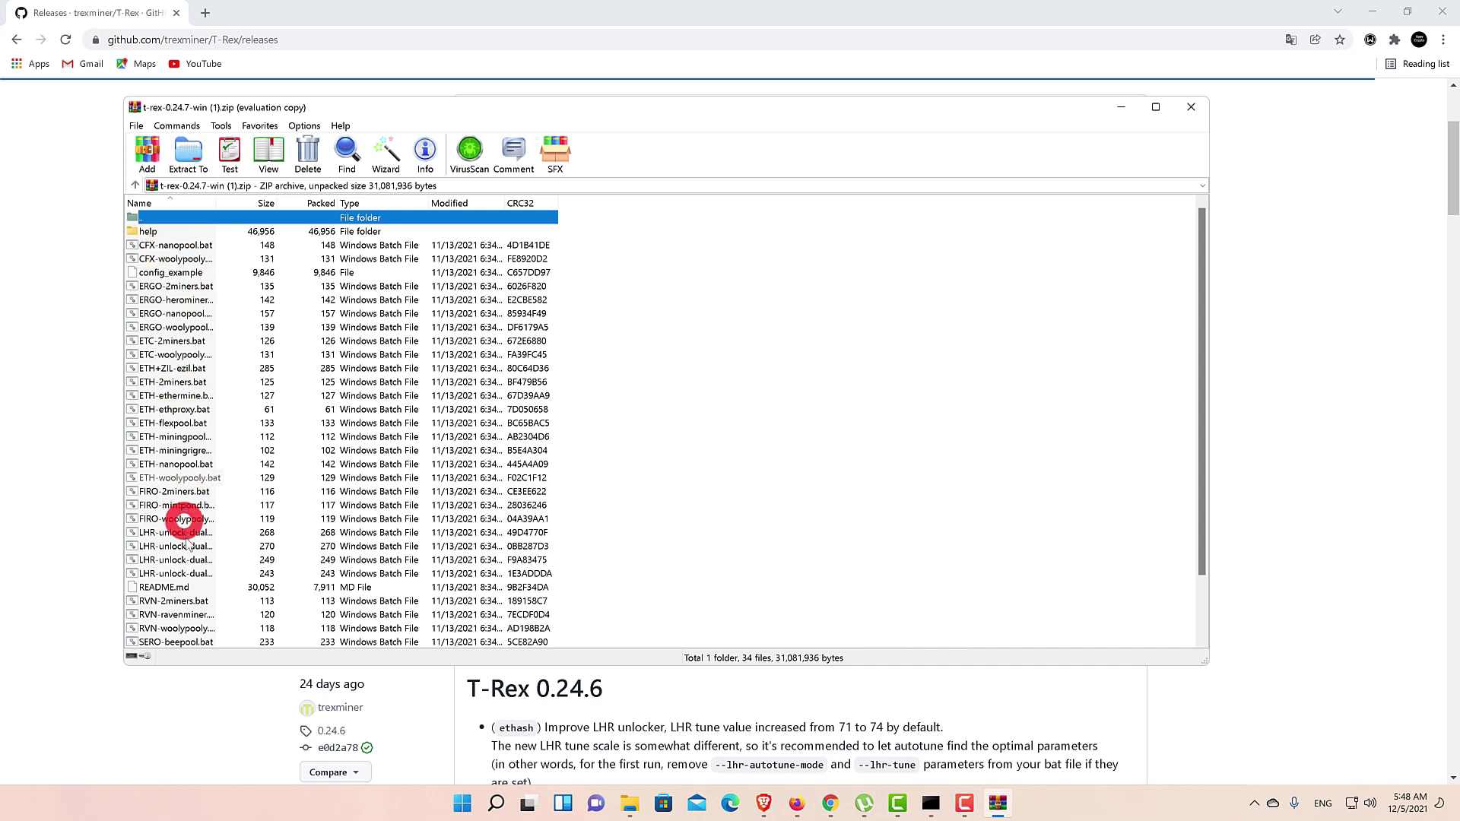
Step: Extract the downloaded T-Rex archive to the suggested Downloads folder, and clear the archive and browser windows off the desktop
click(188, 152)
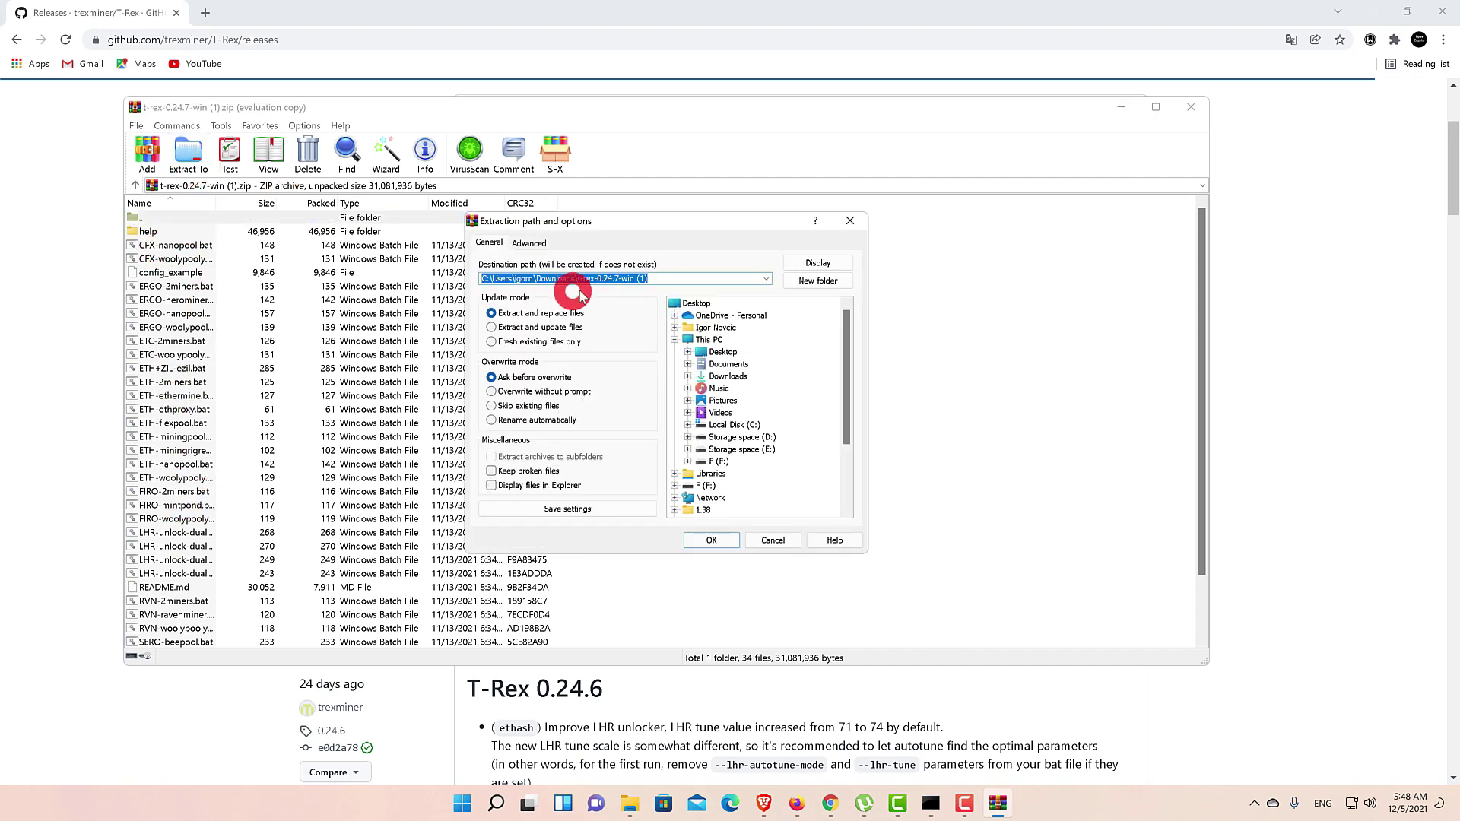
click(723, 541)
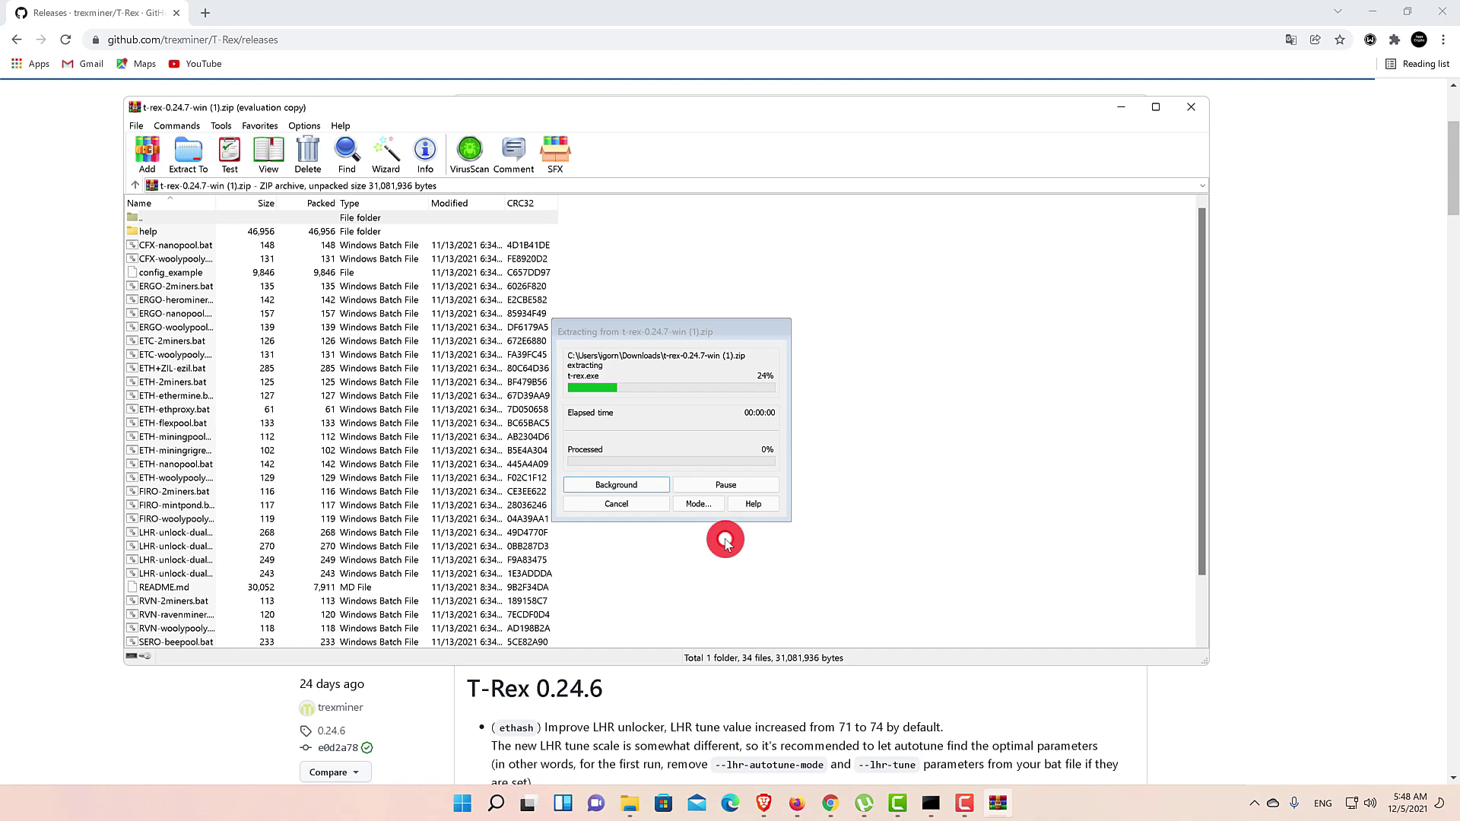
click(1191, 106)
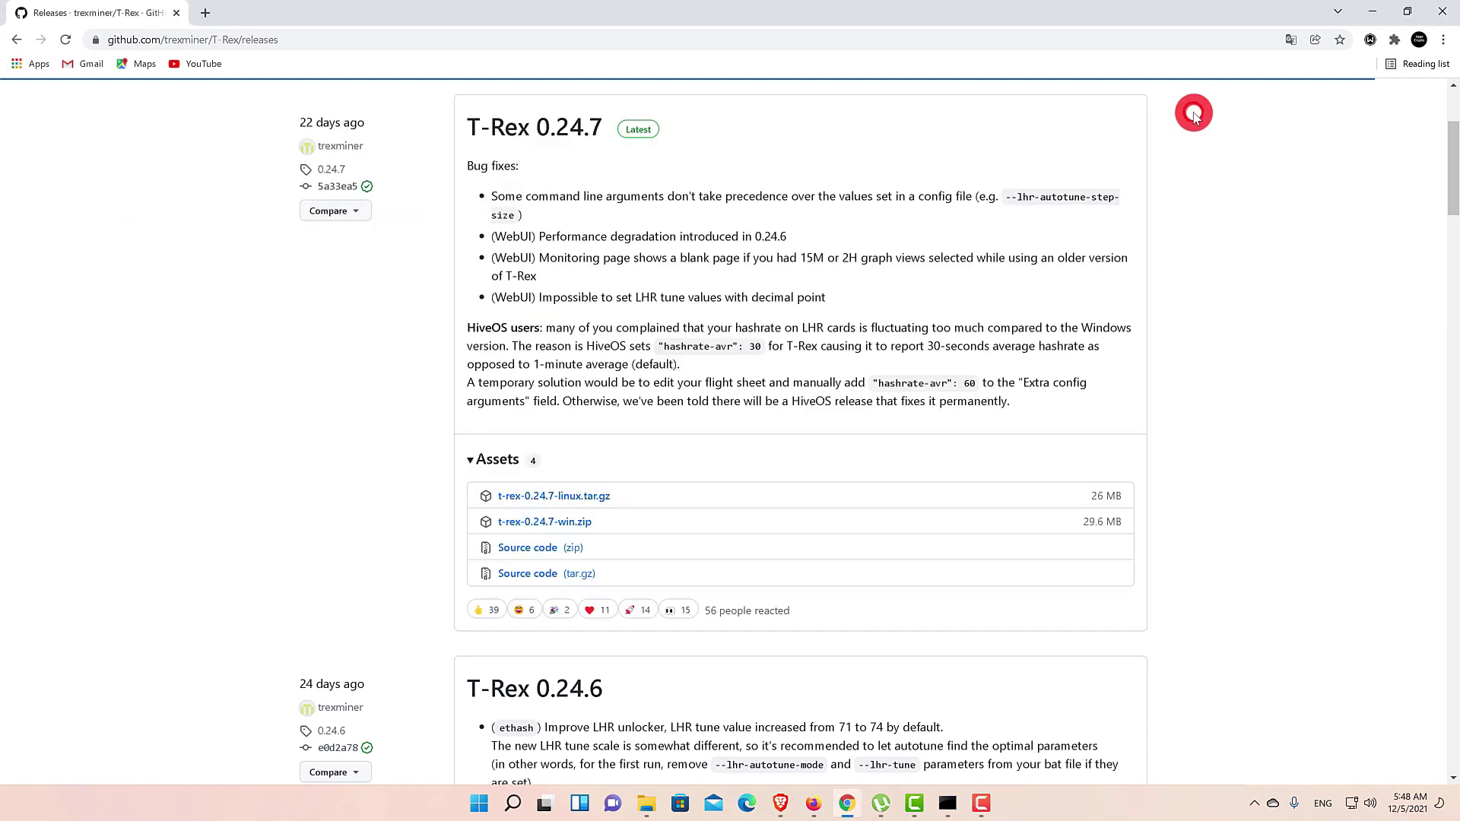
click(1374, 13)
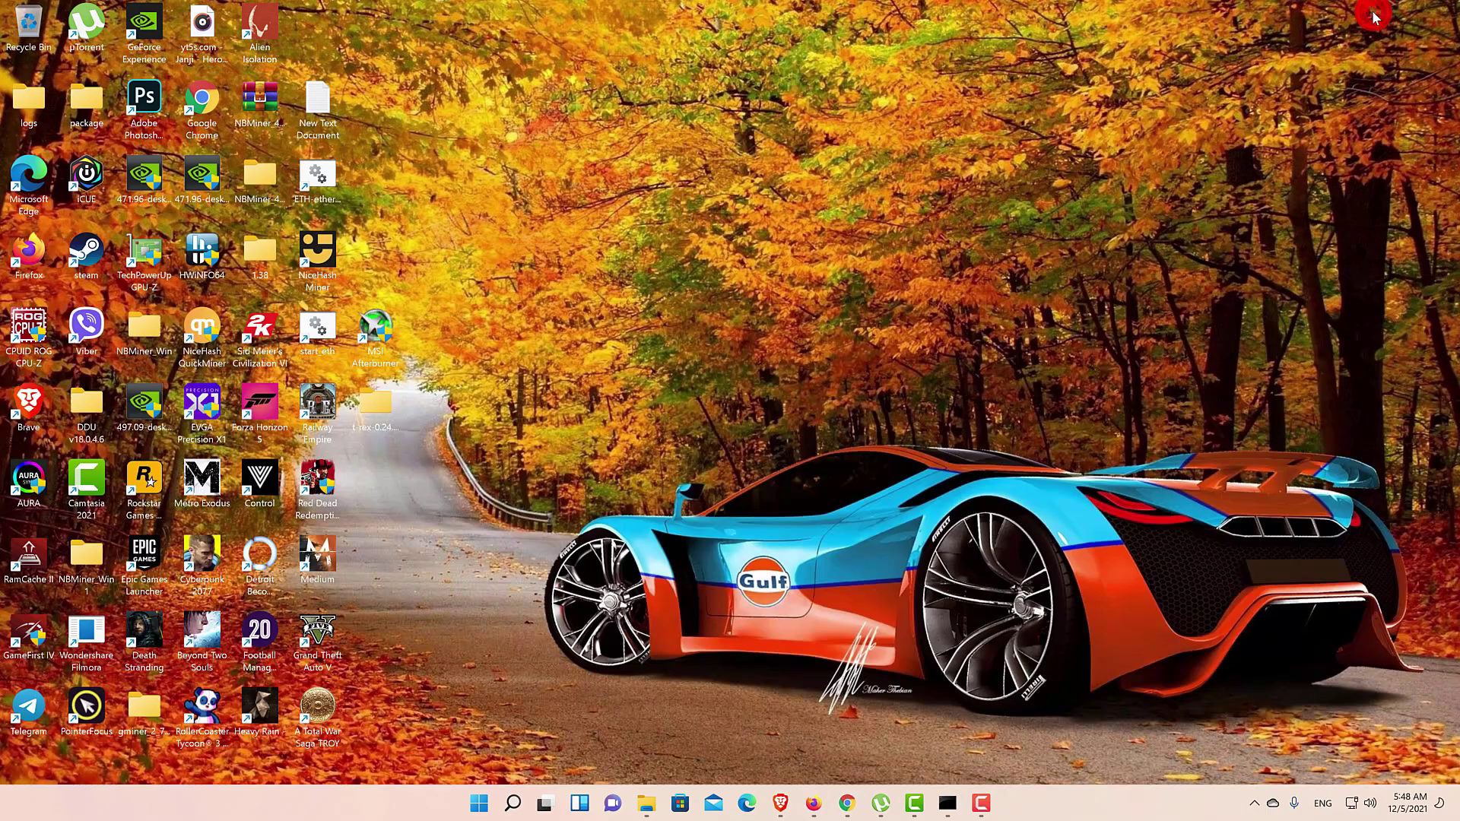
Step: Launch MSI Afterburner and open the desktop's t-rex-0.24.7-win folder, placing the two windows side by side
double_click(372, 335)
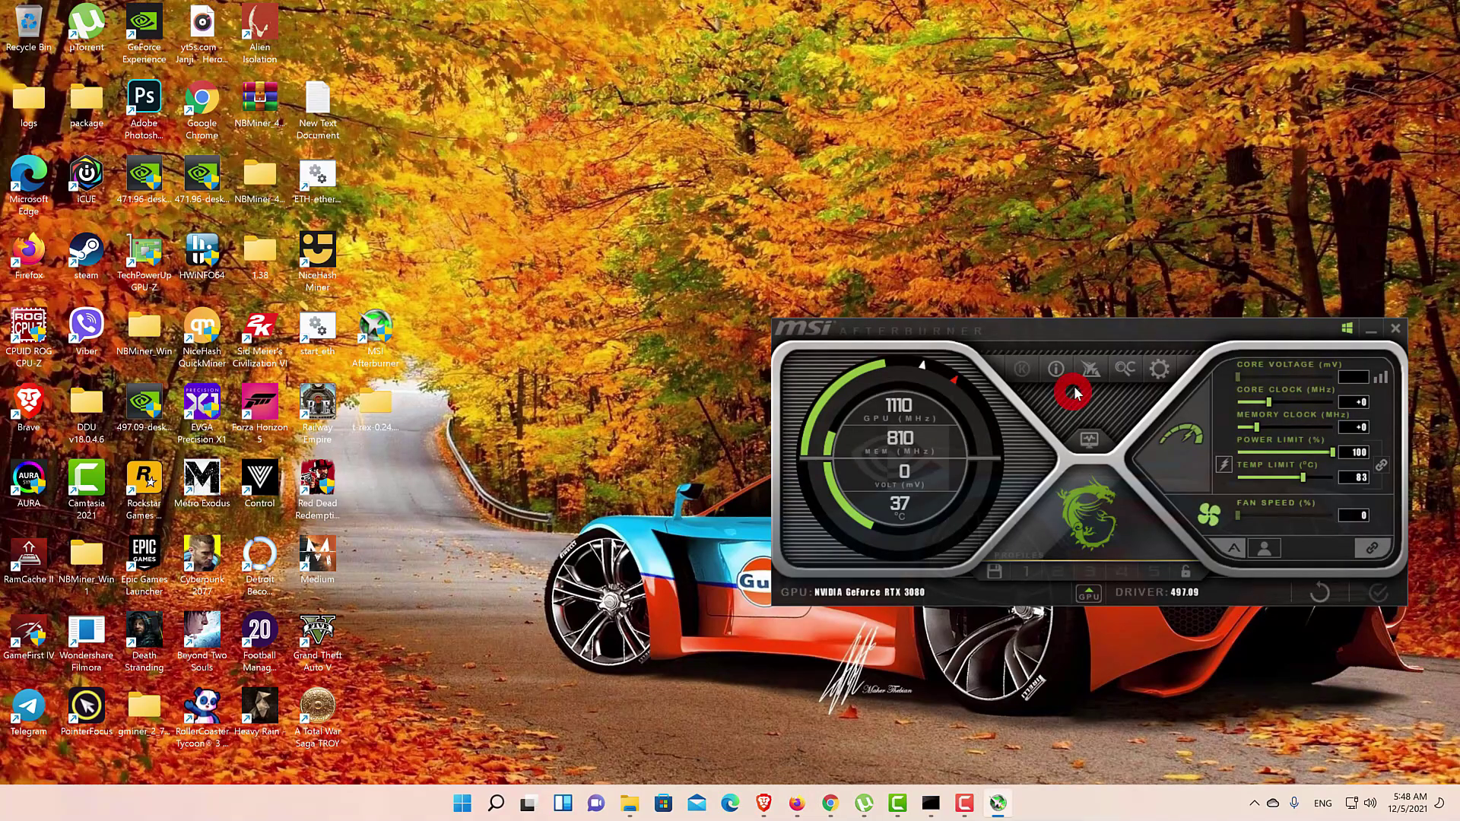
drag(1115, 342, 1125, 335)
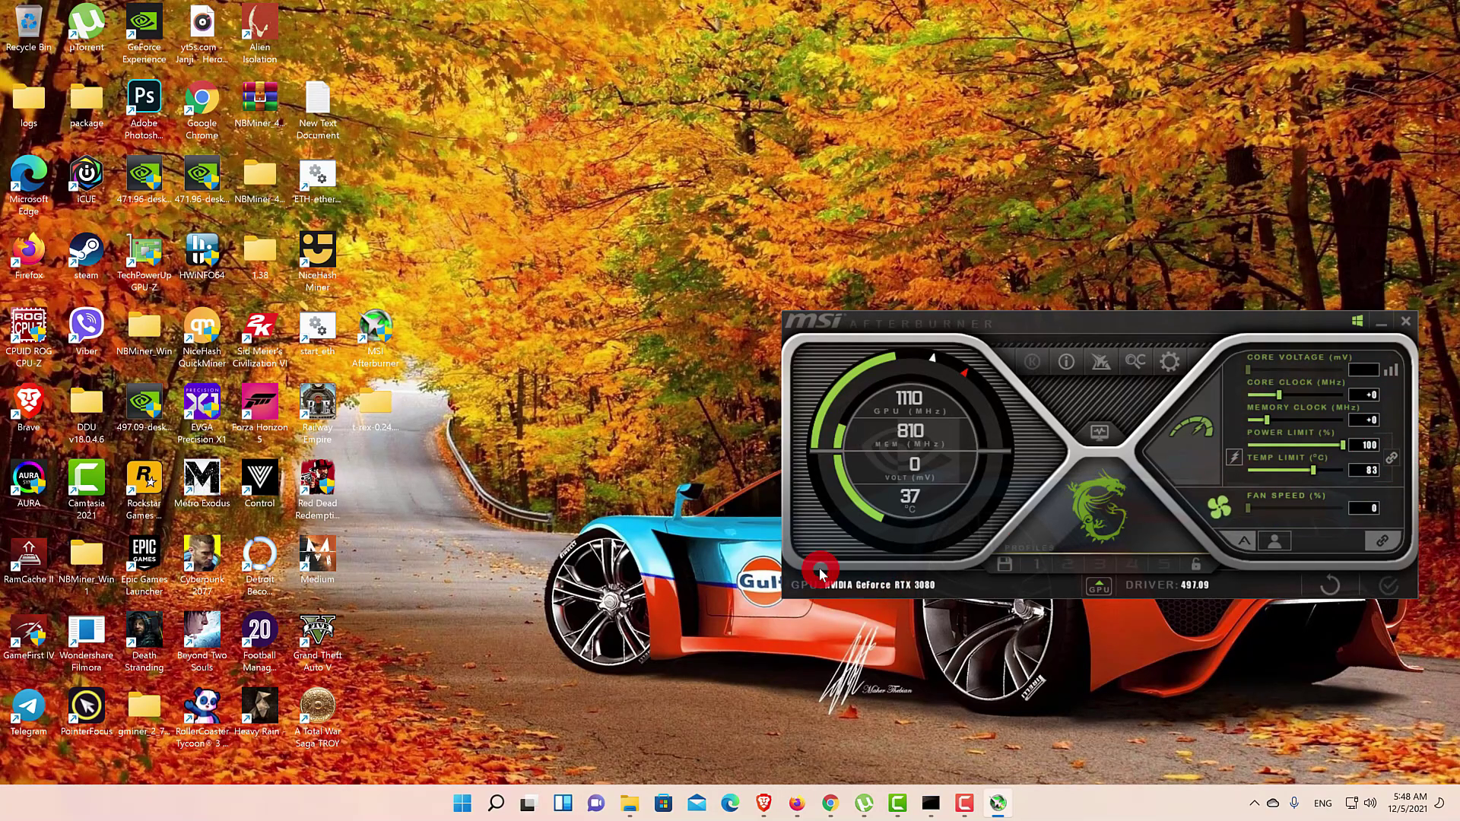
double_click(376, 416)
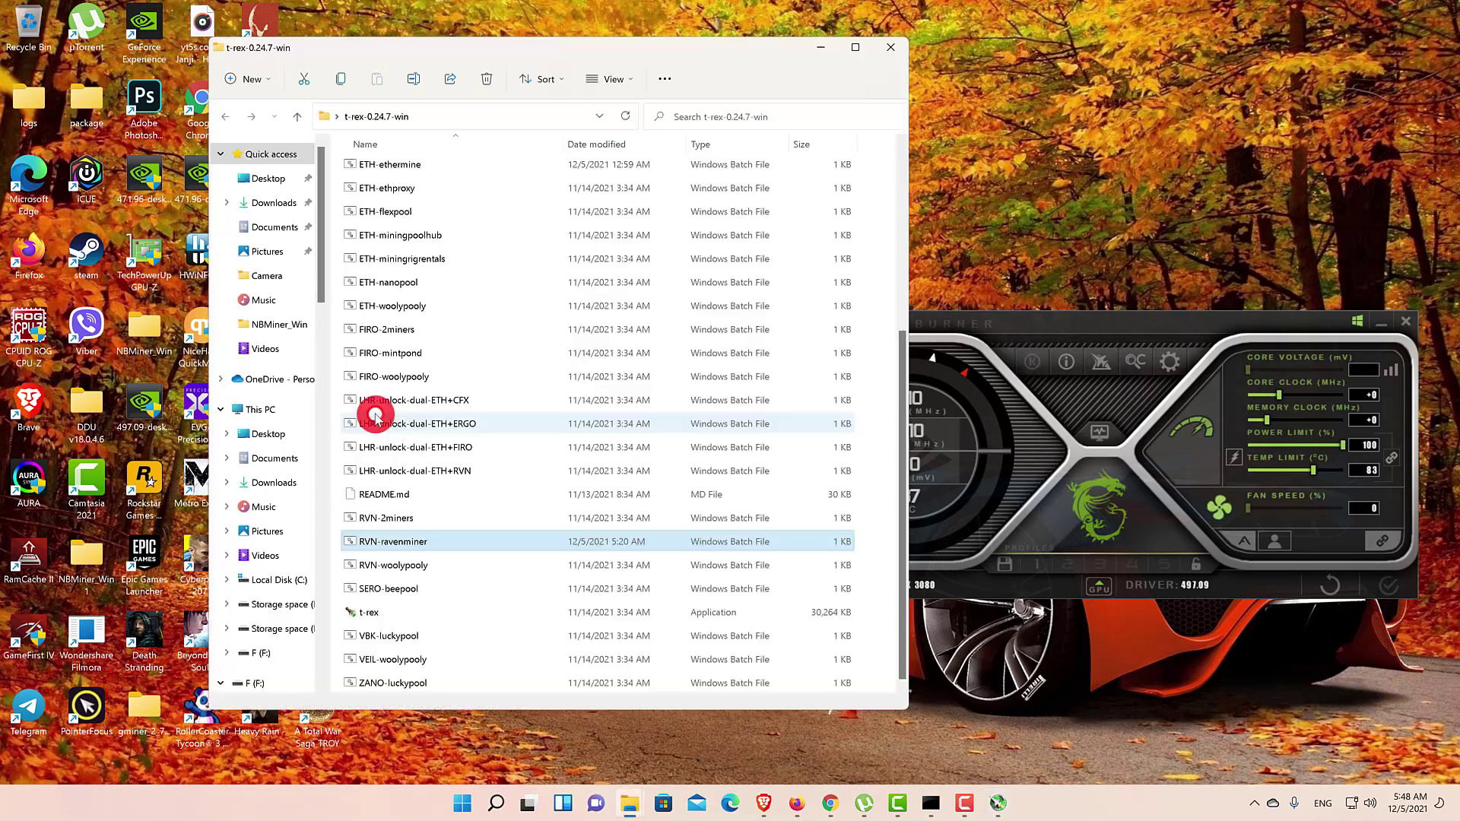
drag(660, 47, 544, 52)
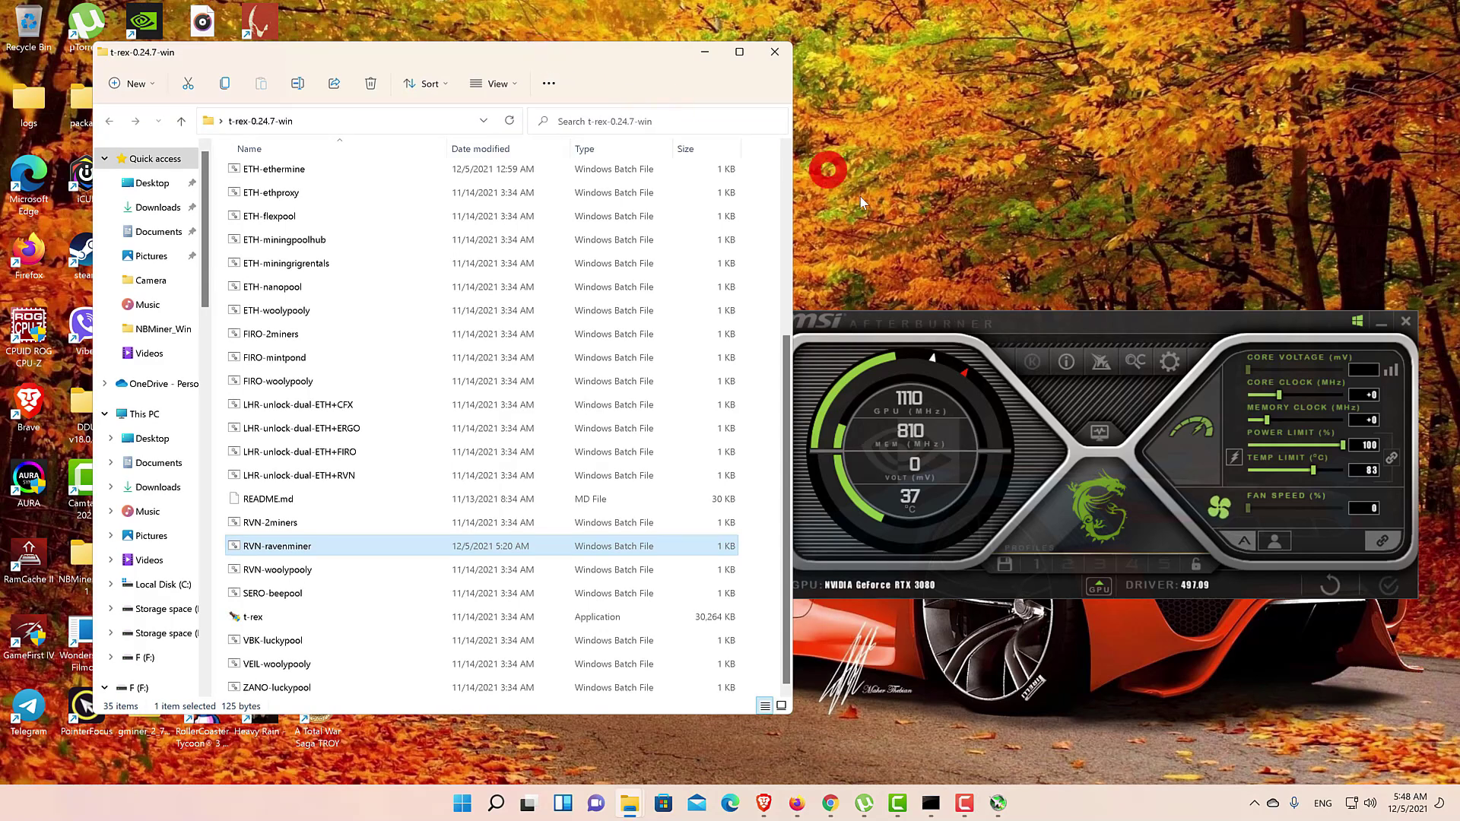
mouse_move(906, 319)
mouse_down()
mouse_move(940, 321)
mouse_move(931, 312)
mouse_up()
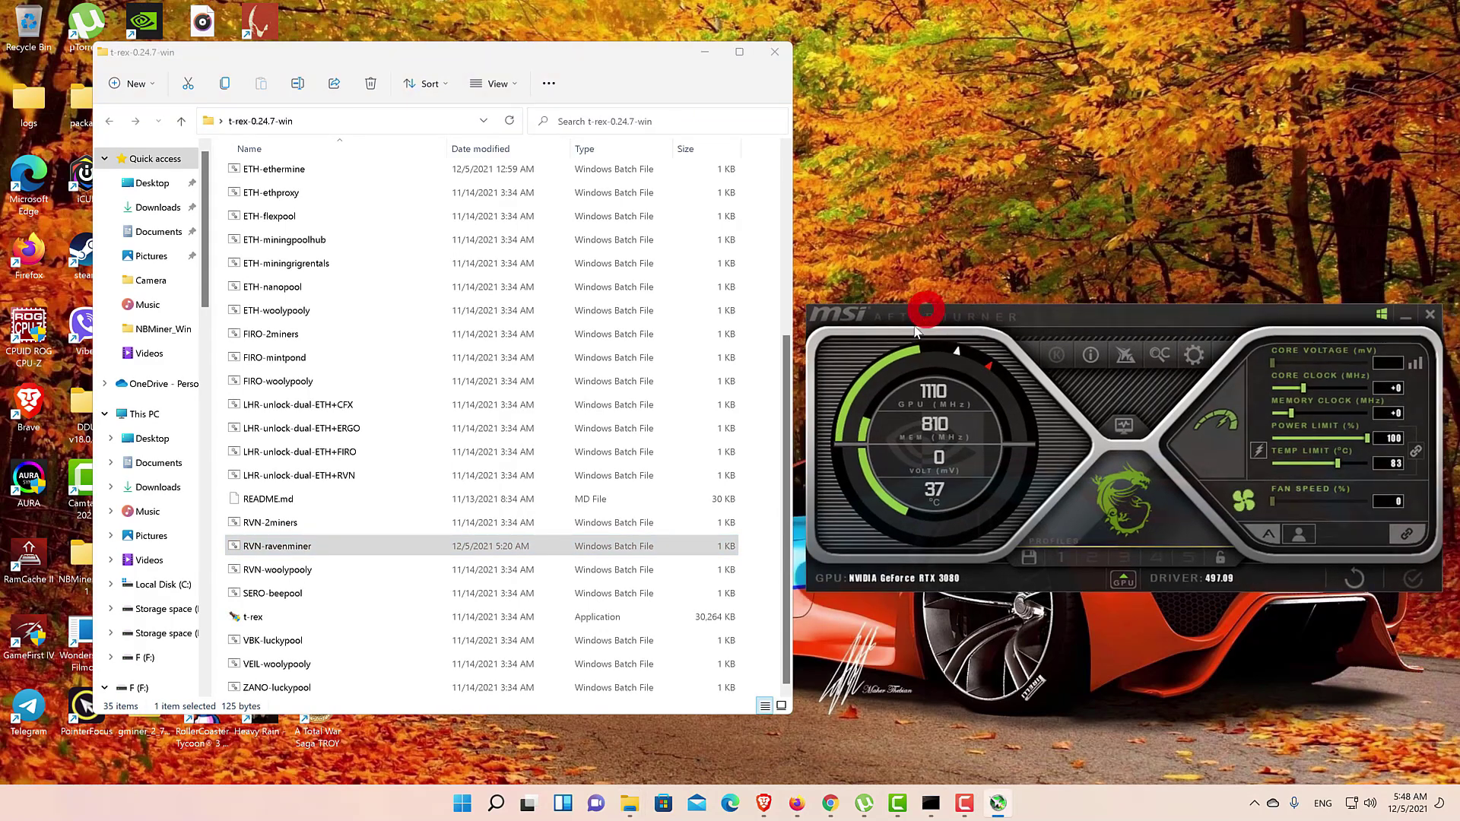
Step: Start mining with the RVN-ravenminer batch file and minimize its extra command prompt window, leaving the t-rex.exe console
click(281, 545)
double_click(272, 548)
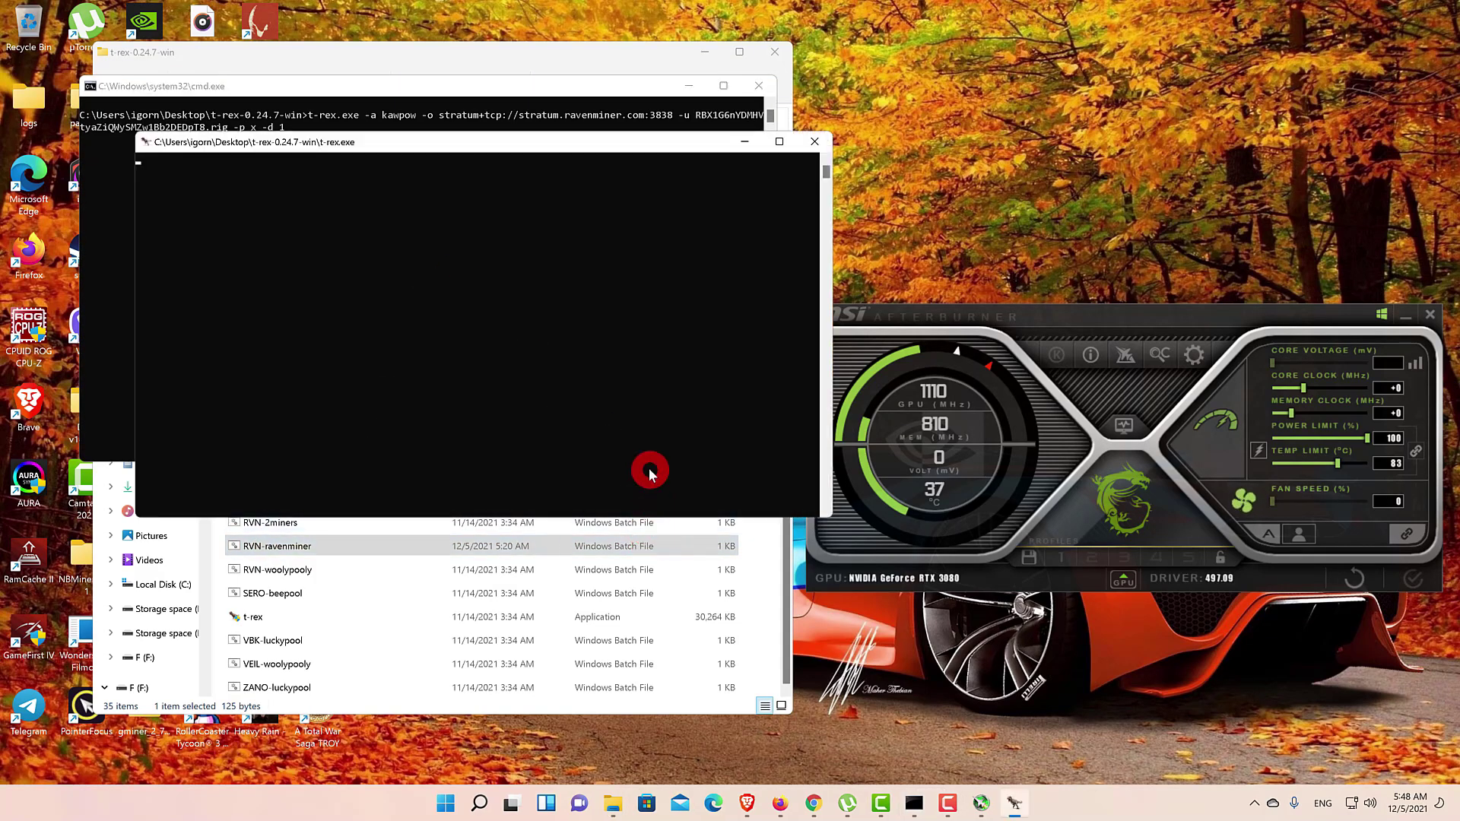
click(687, 87)
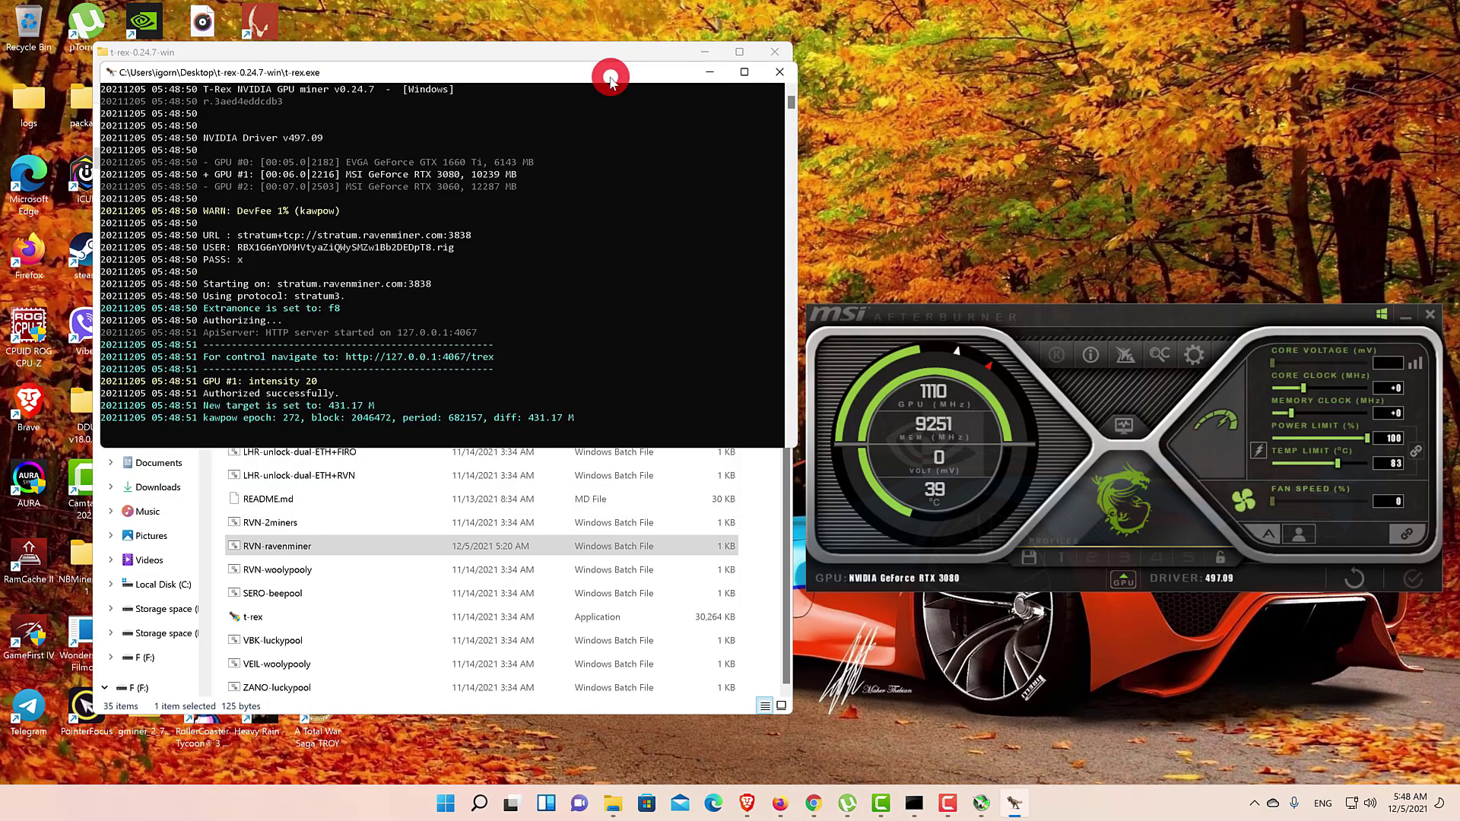
Step: Check the run-as-administrator setting in the t-rex application's compatibility properties without changing anything
right_click(257, 617)
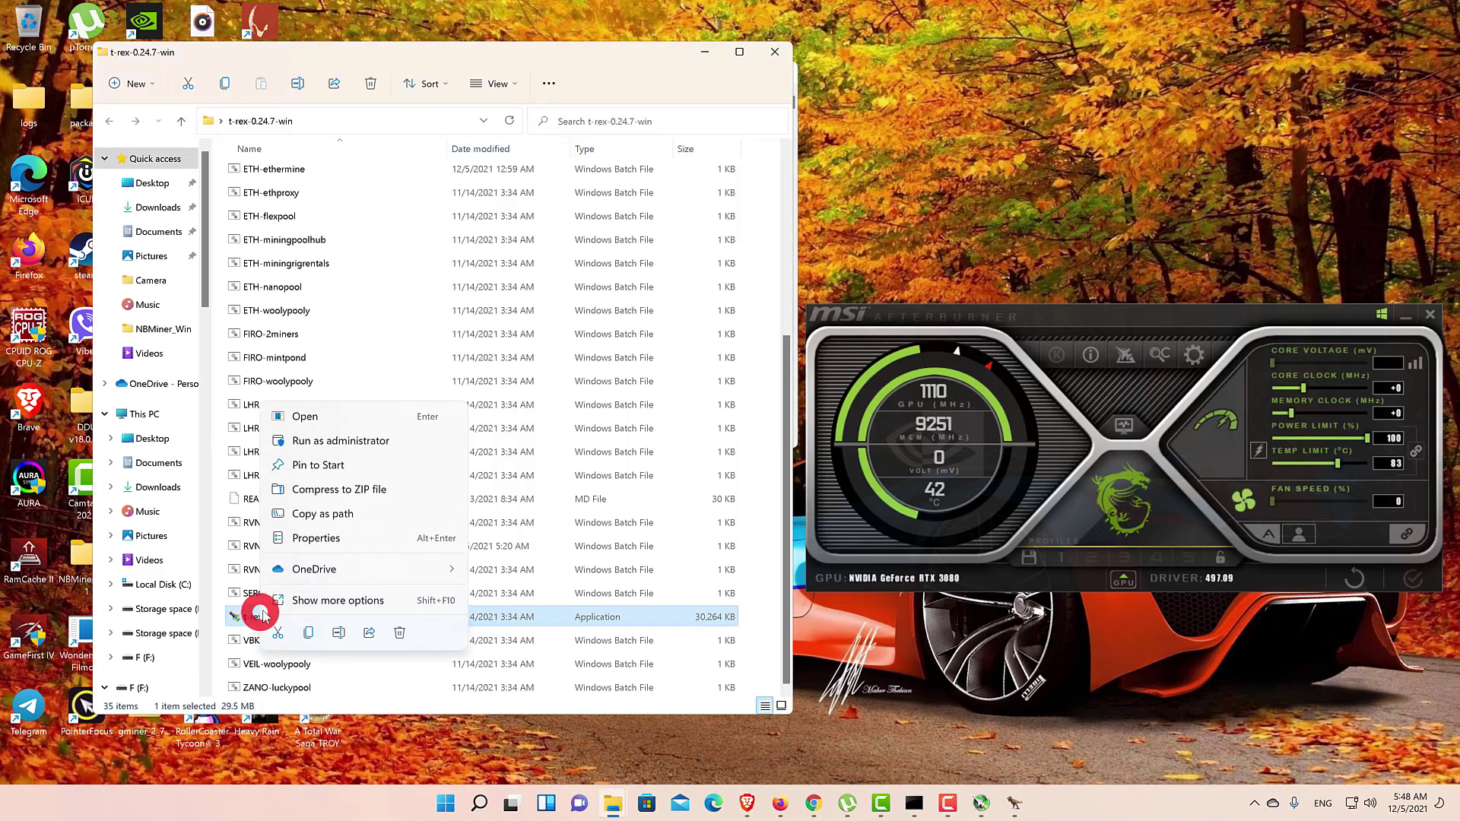
click(301, 601)
click(301, 605)
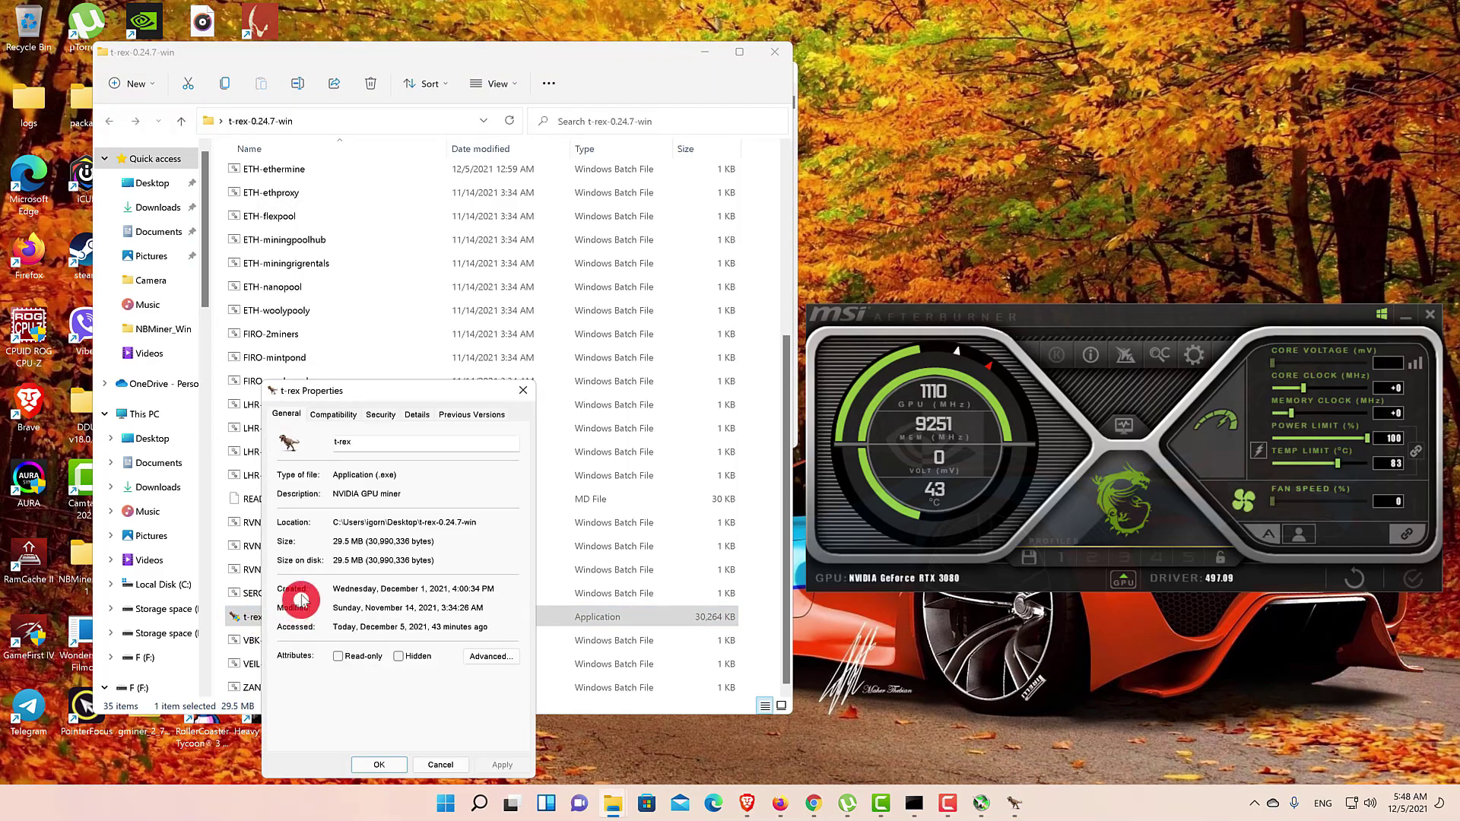
click(333, 415)
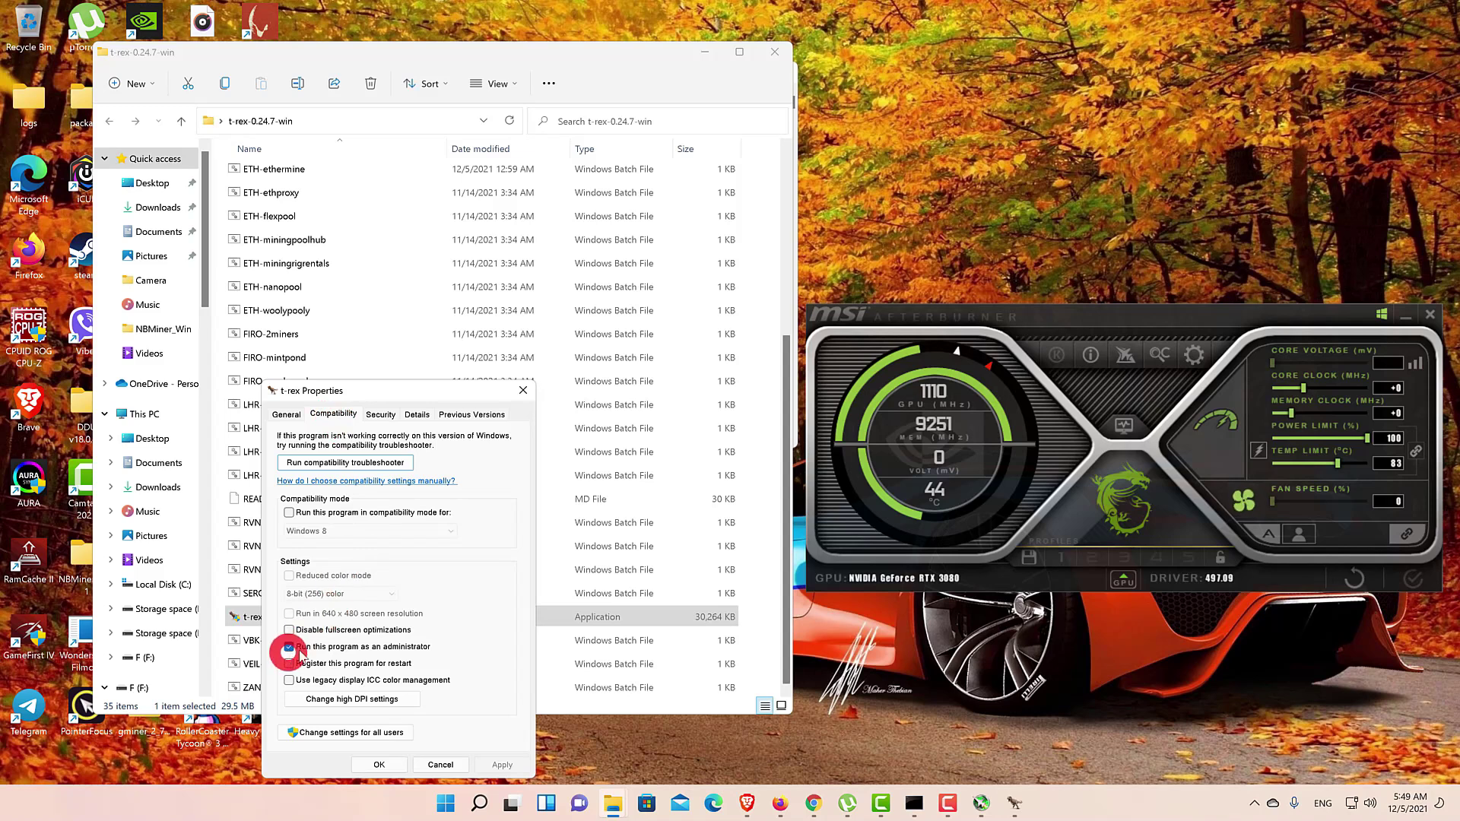
click(440, 764)
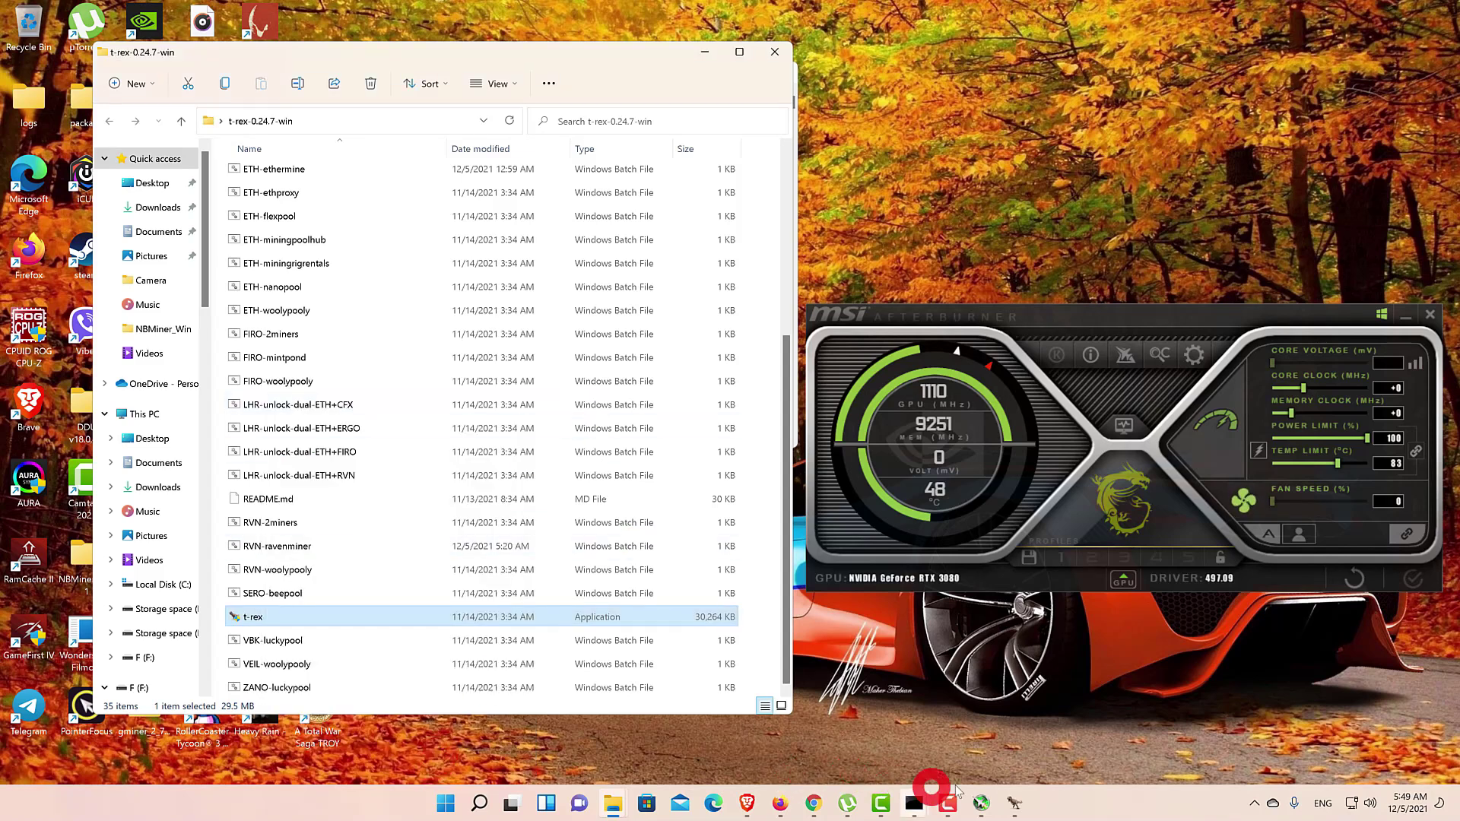
Step: Bring back the t-rex.exe console, make it taller, and minimize the folder window behind it to reach the desktop shortcuts
click(1016, 803)
drag(704, 447, 710, 691)
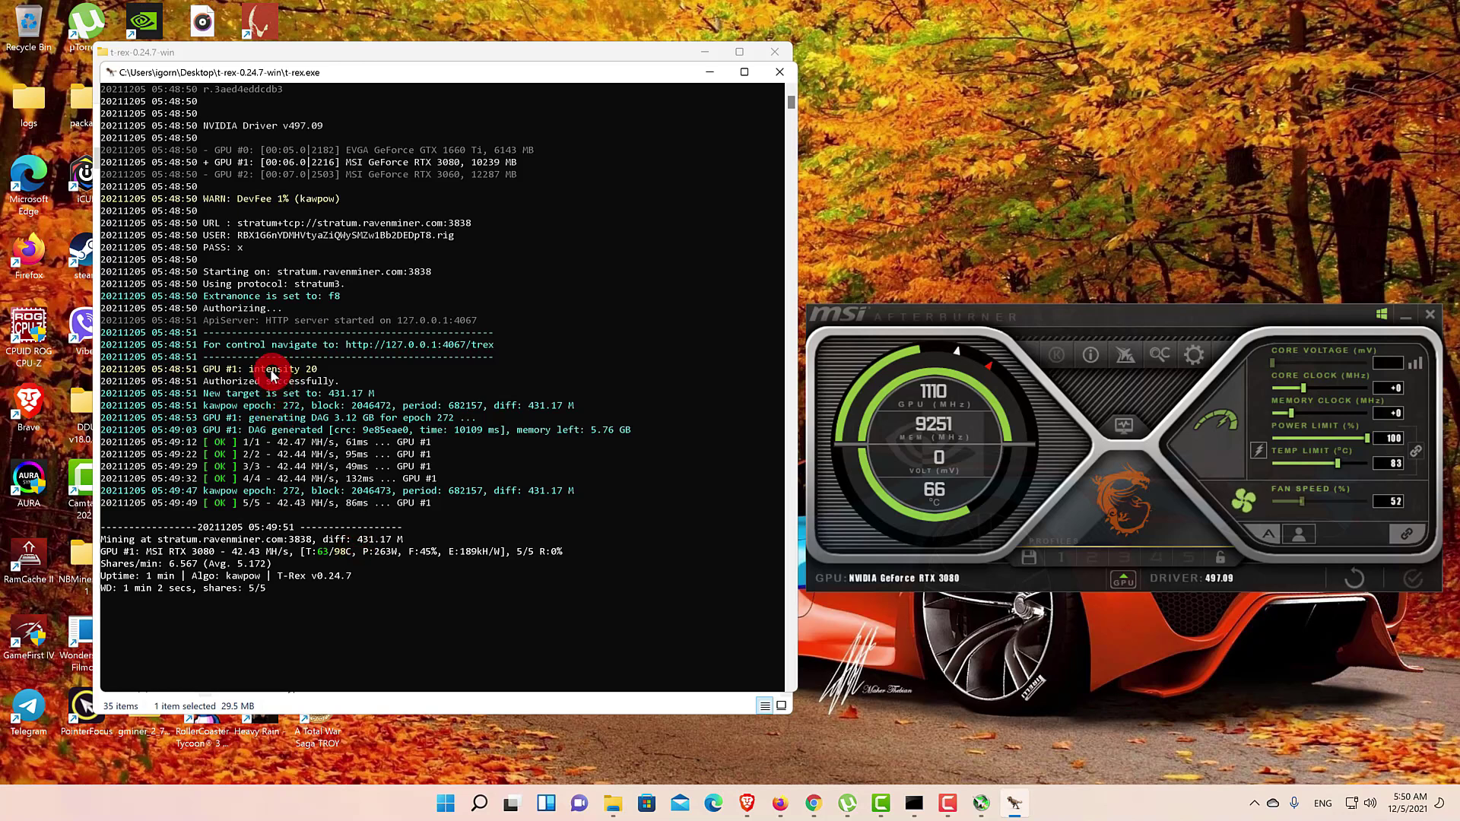
click(698, 51)
drag(827, 96, 890, 101)
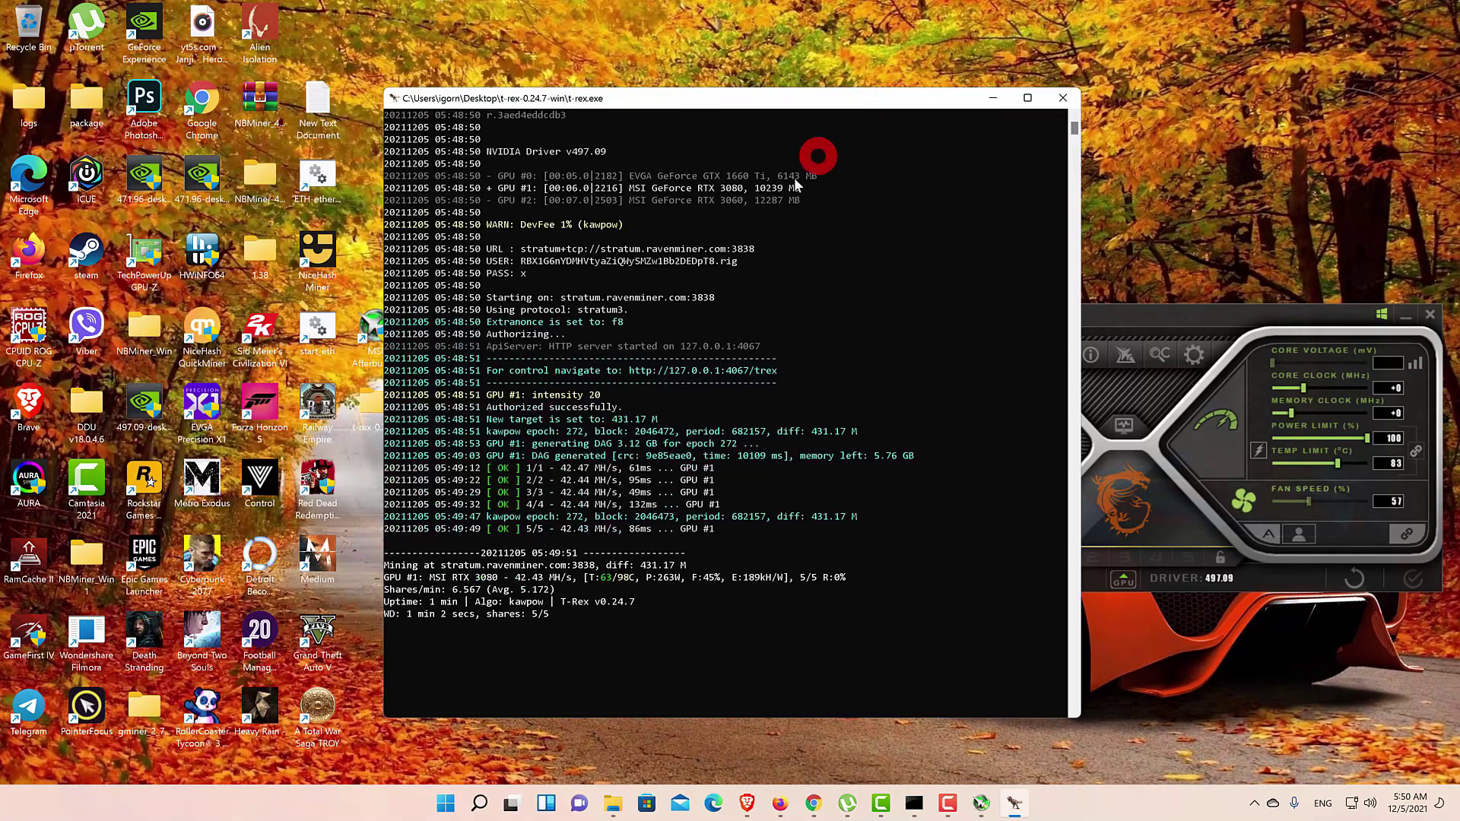
Step: Launch TechPowerUp GPU-Z and arrange its window beside the t-rex.exe console
click(152, 267)
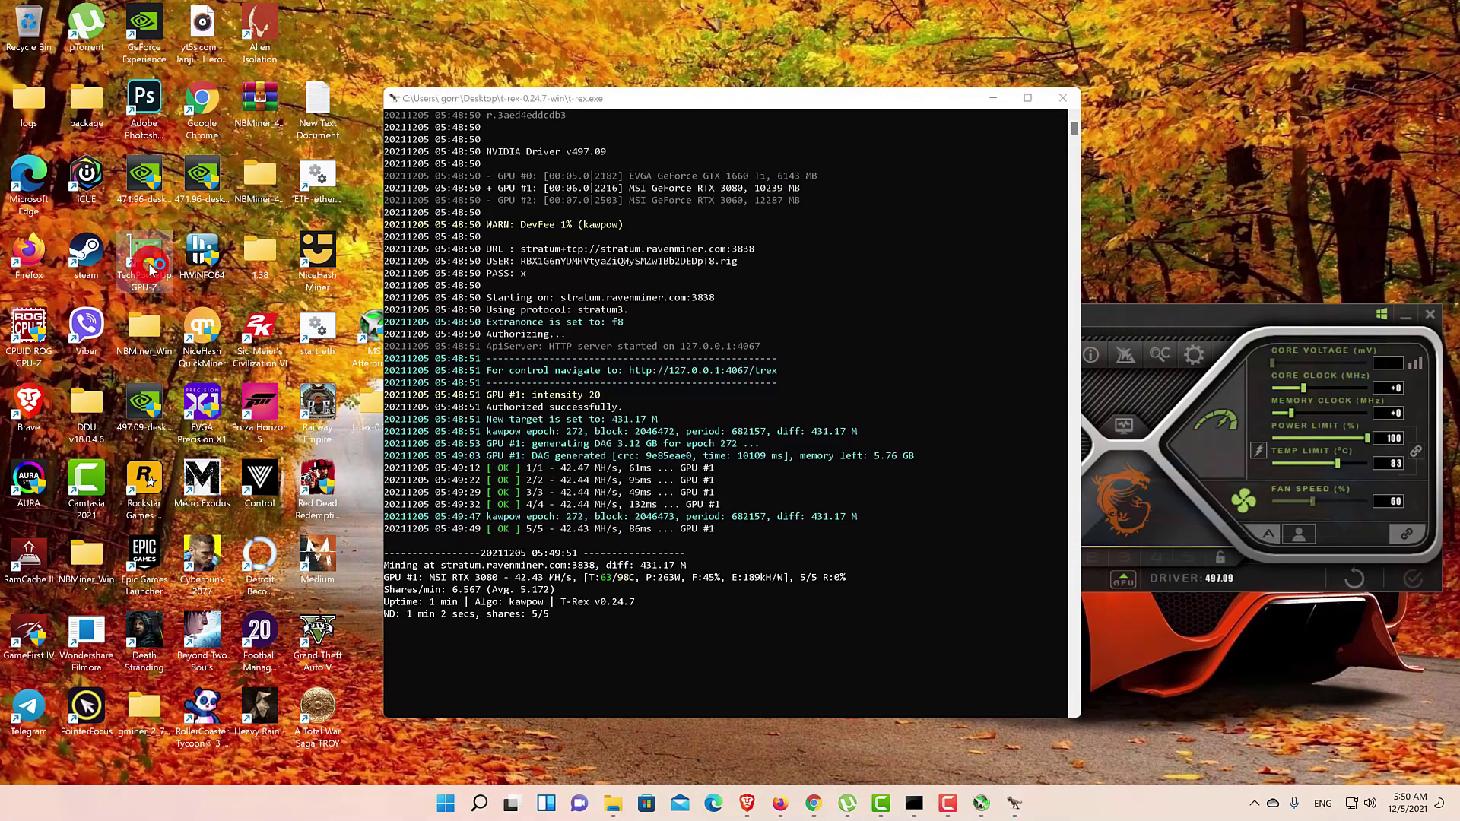
double_click(151, 266)
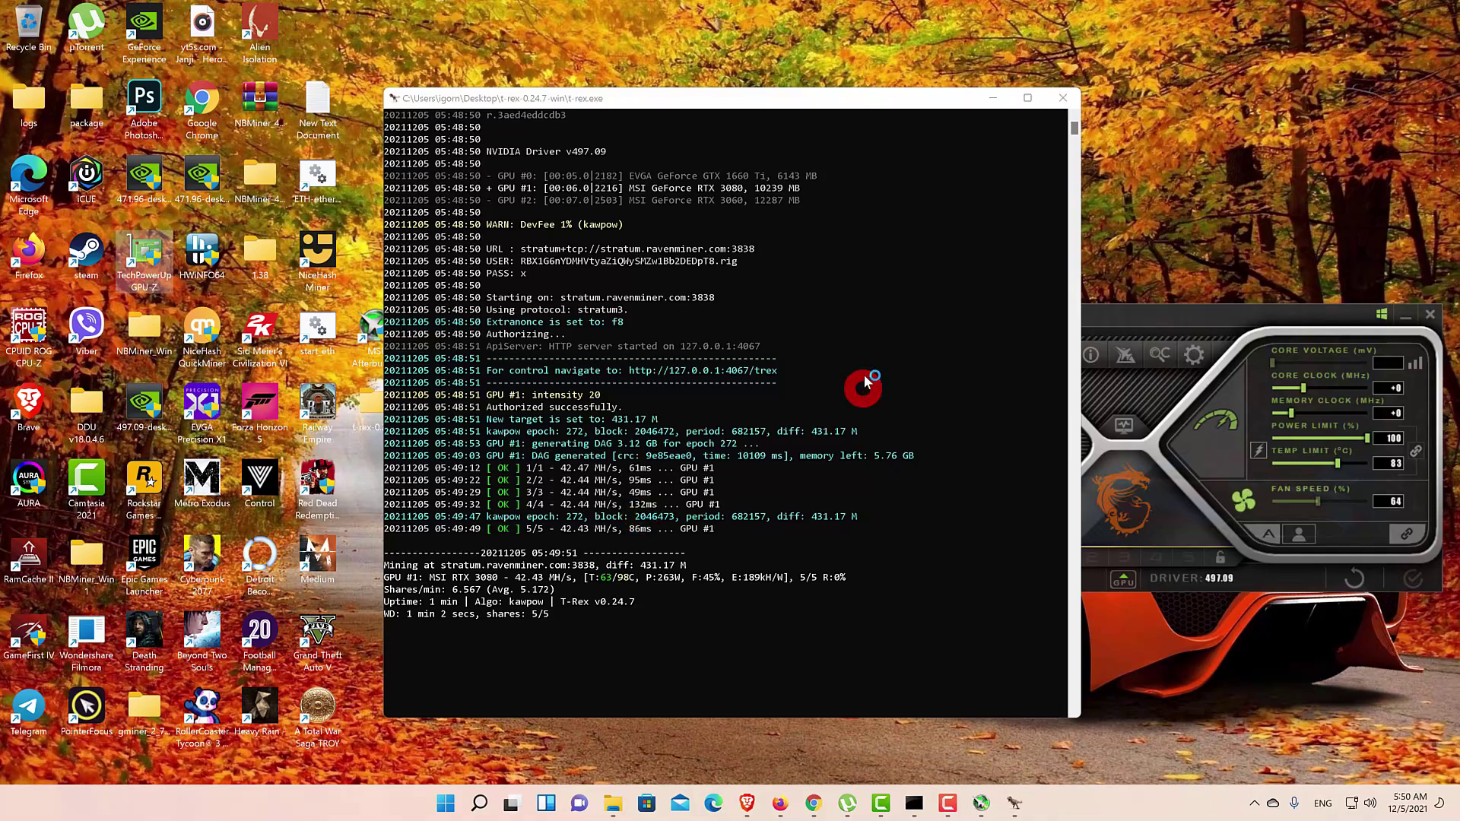
drag(867, 97, 540, 51)
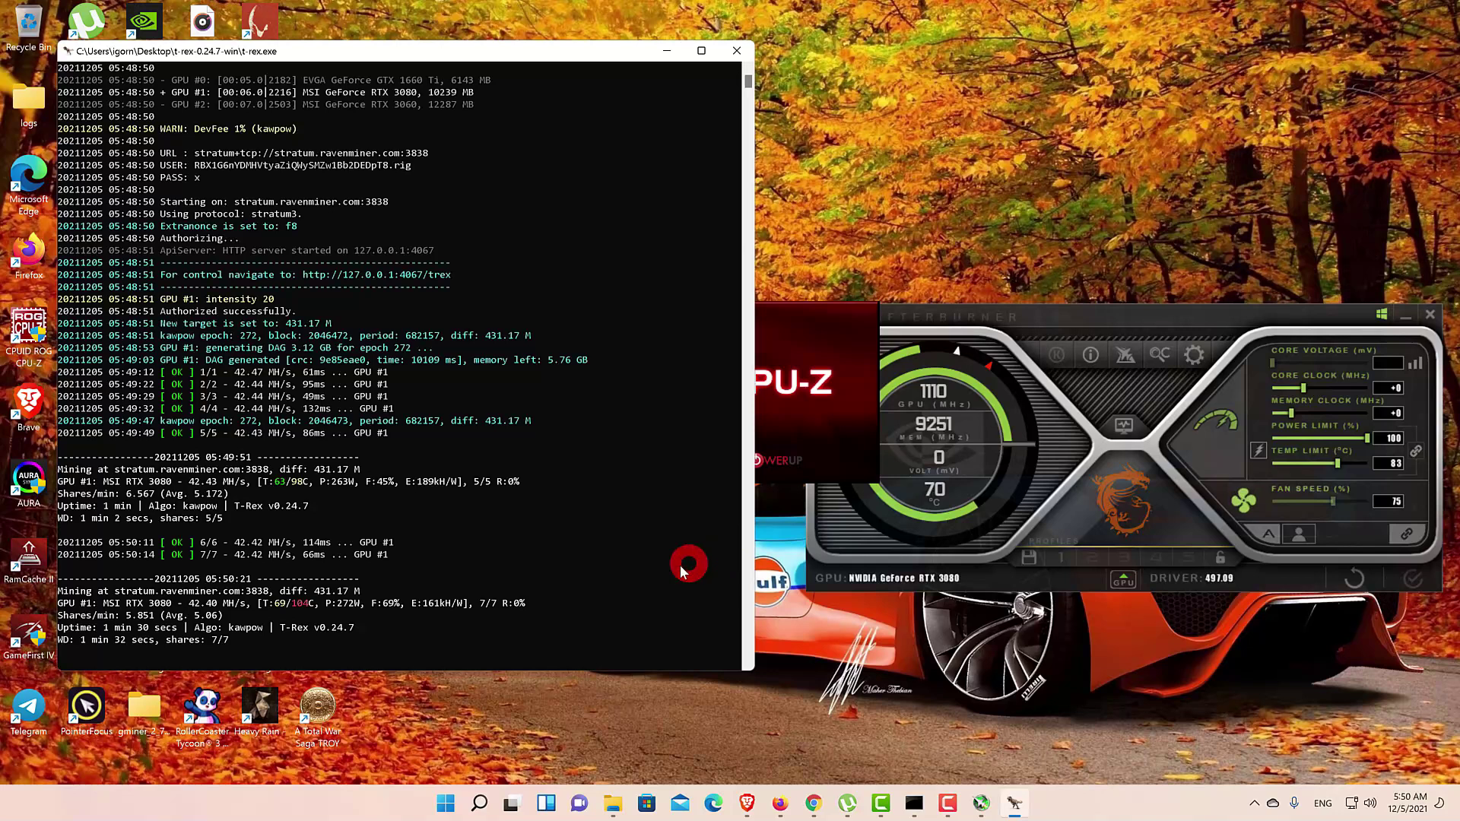
drag(800, 156, 1039, 30)
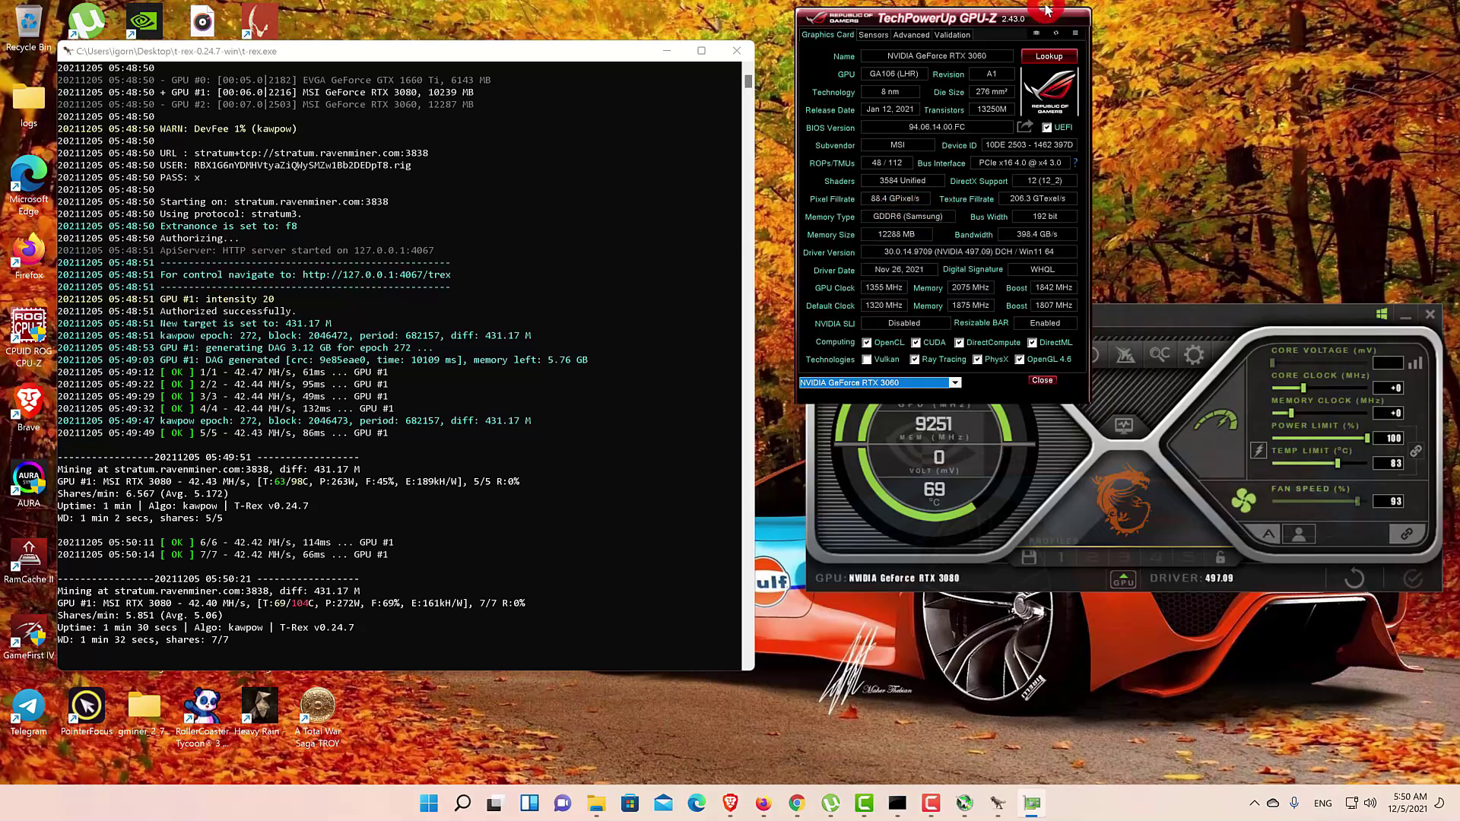
Step: Show the NVIDIA GeForce RTX 3080's card details and sensor readings in GPU-Z, with MSI Afterburner moved below it
click(874, 35)
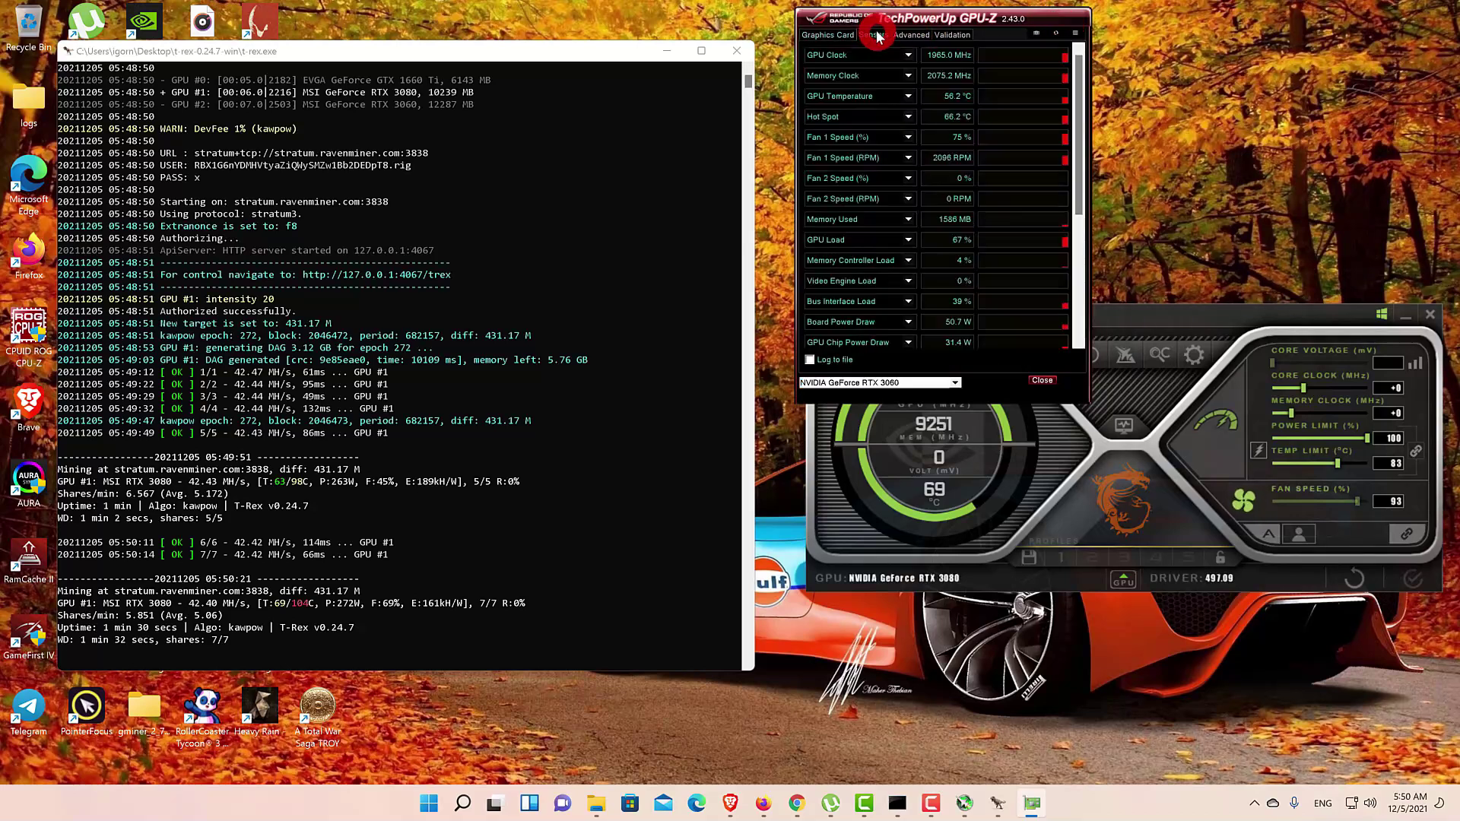
drag(1138, 326, 1123, 431)
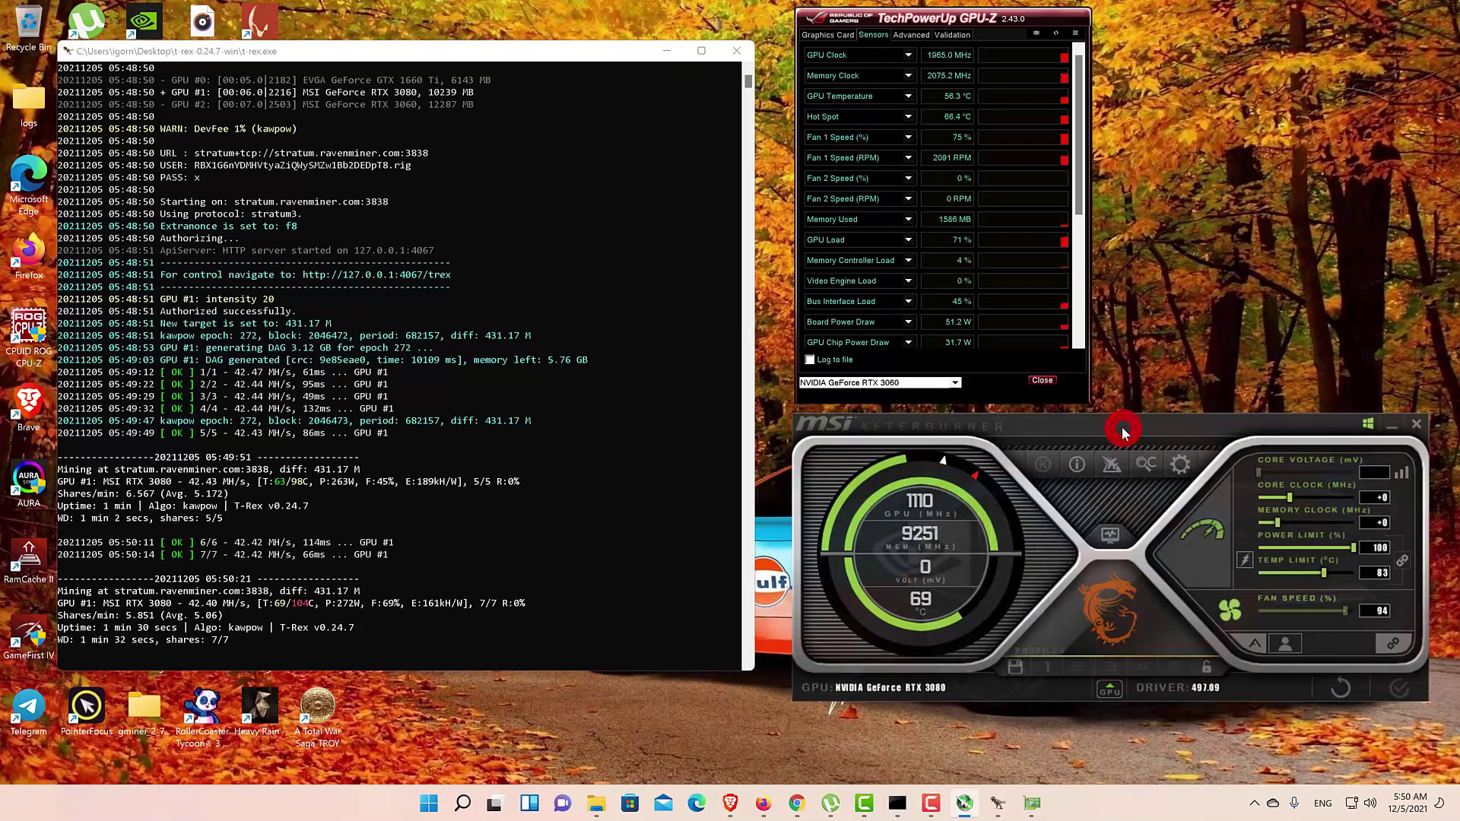
click(913, 383)
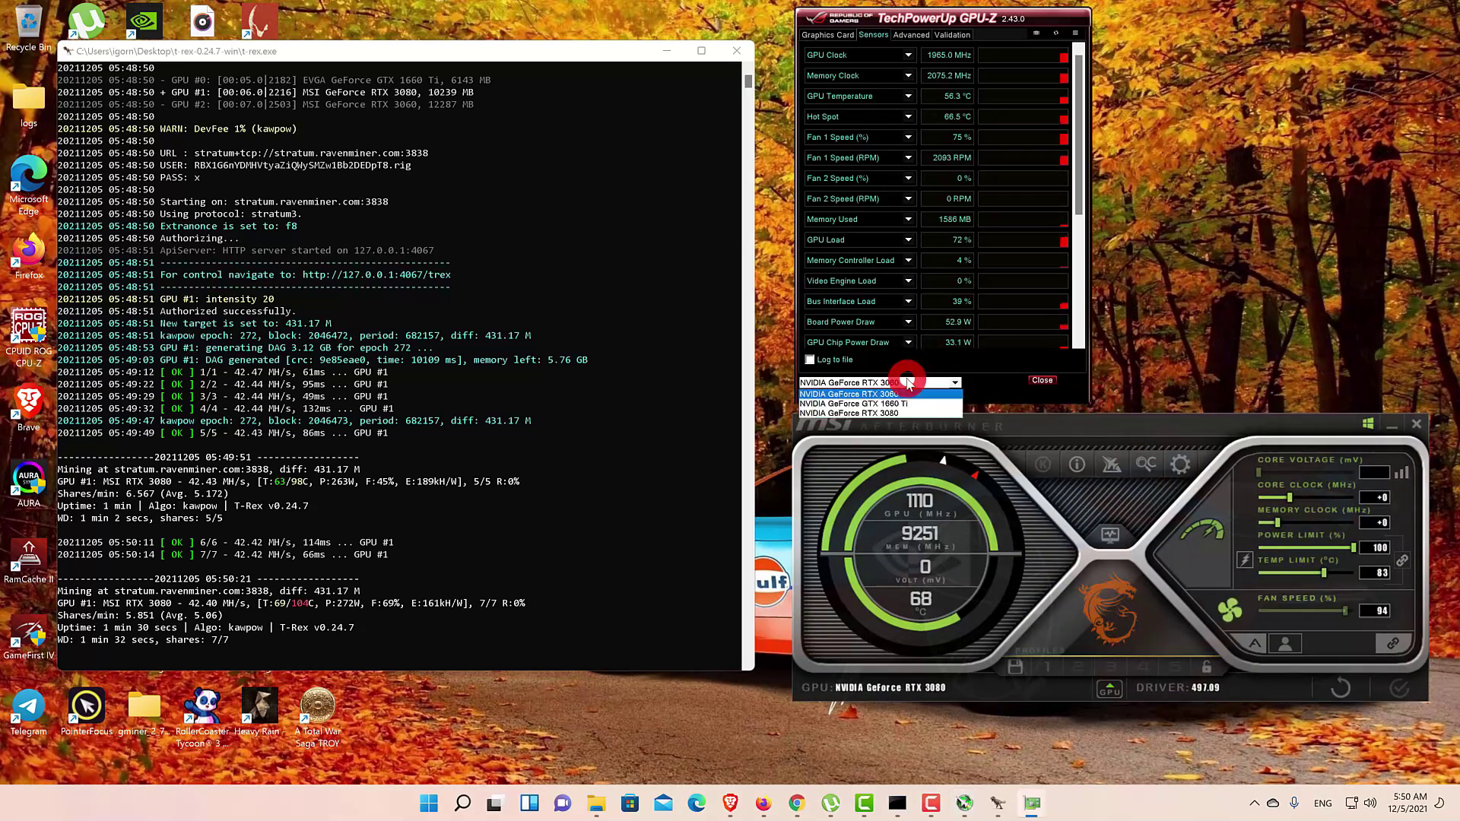
click(895, 412)
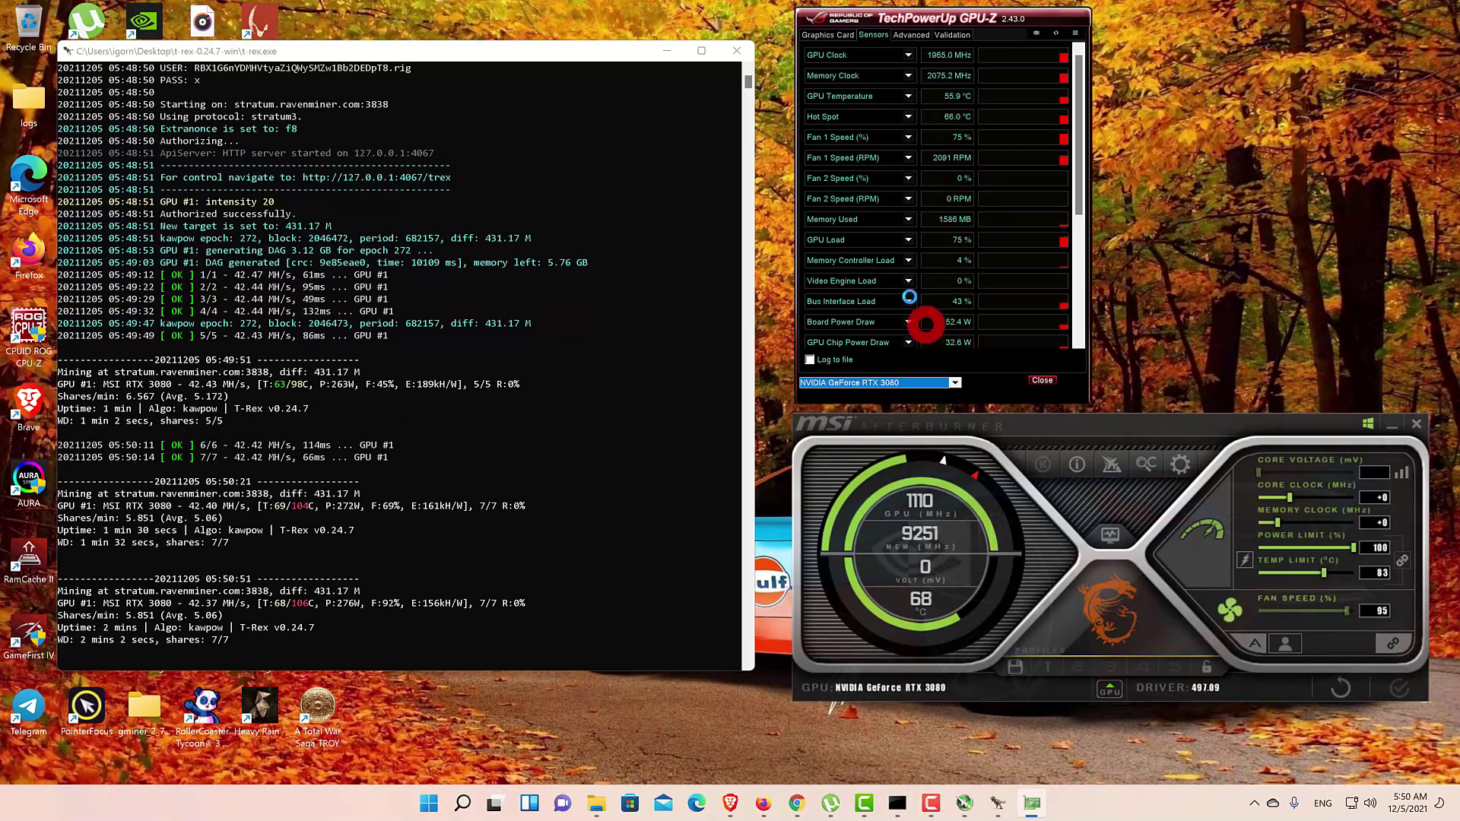
click(836, 37)
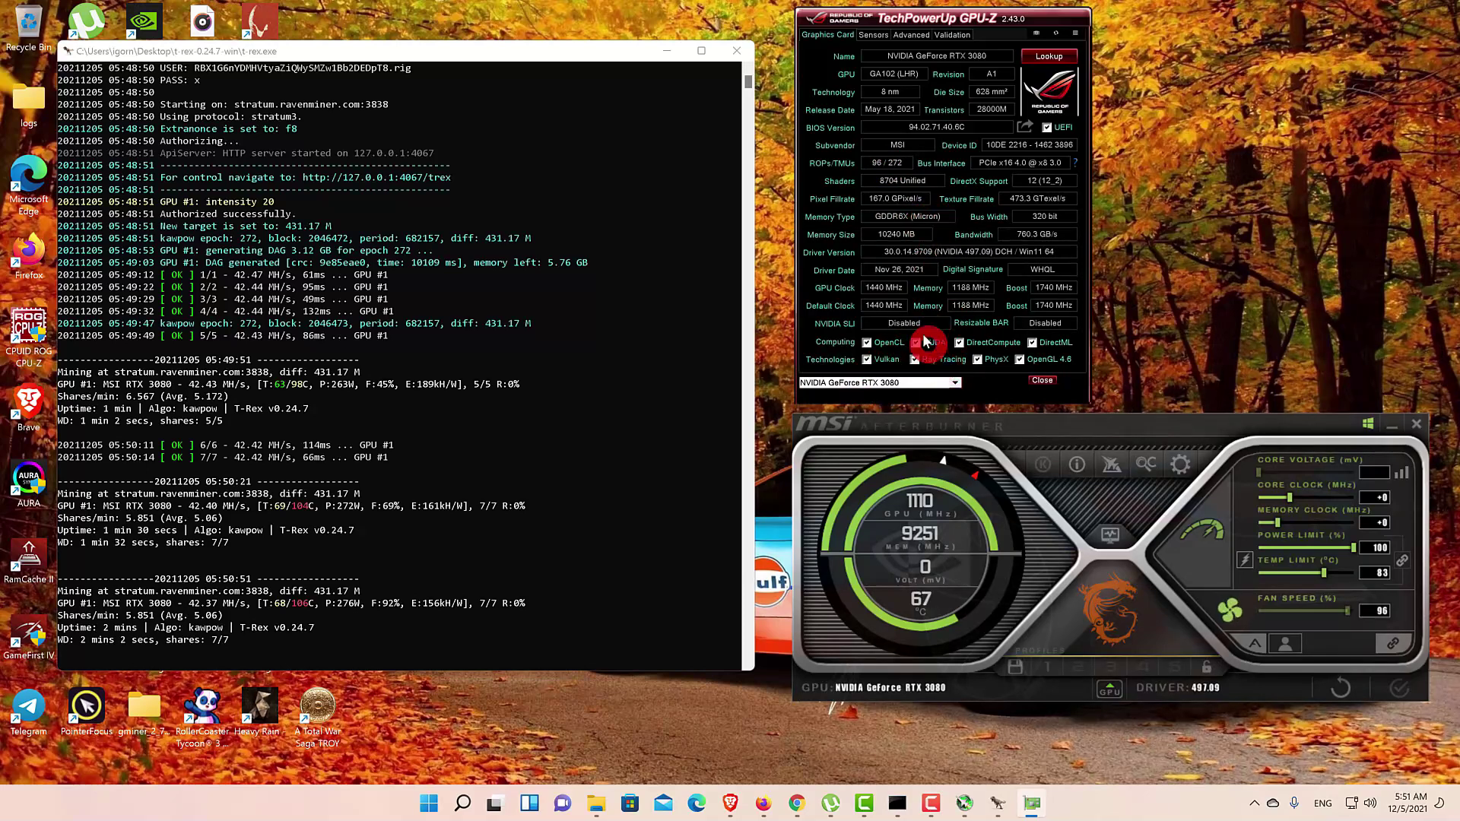
click(873, 35)
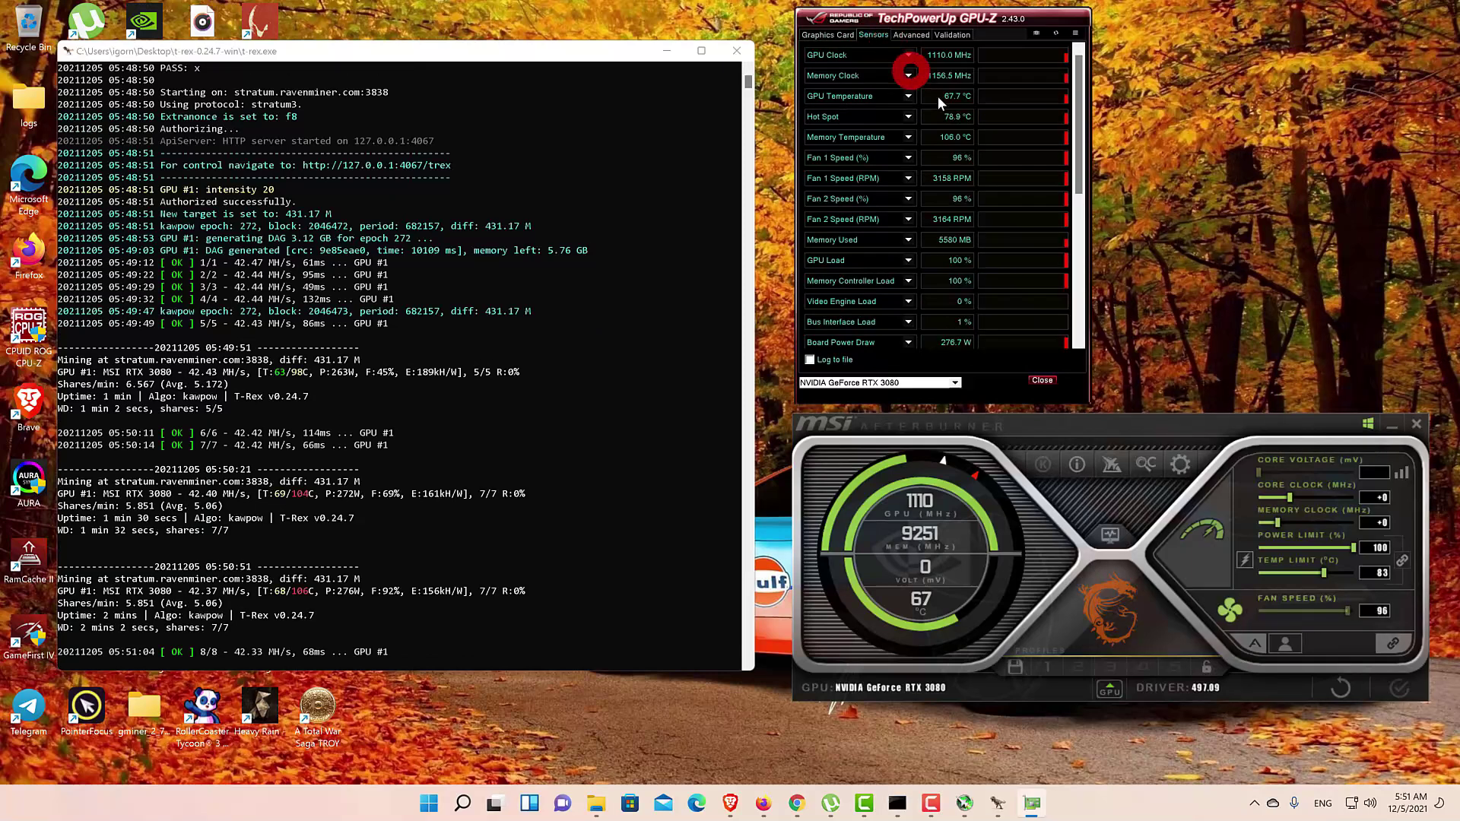
Step: Bring GPU-Z's board and chip power draw sensors into view, and stop the running T-Rex miner
scroll(1010, 258, down, 4)
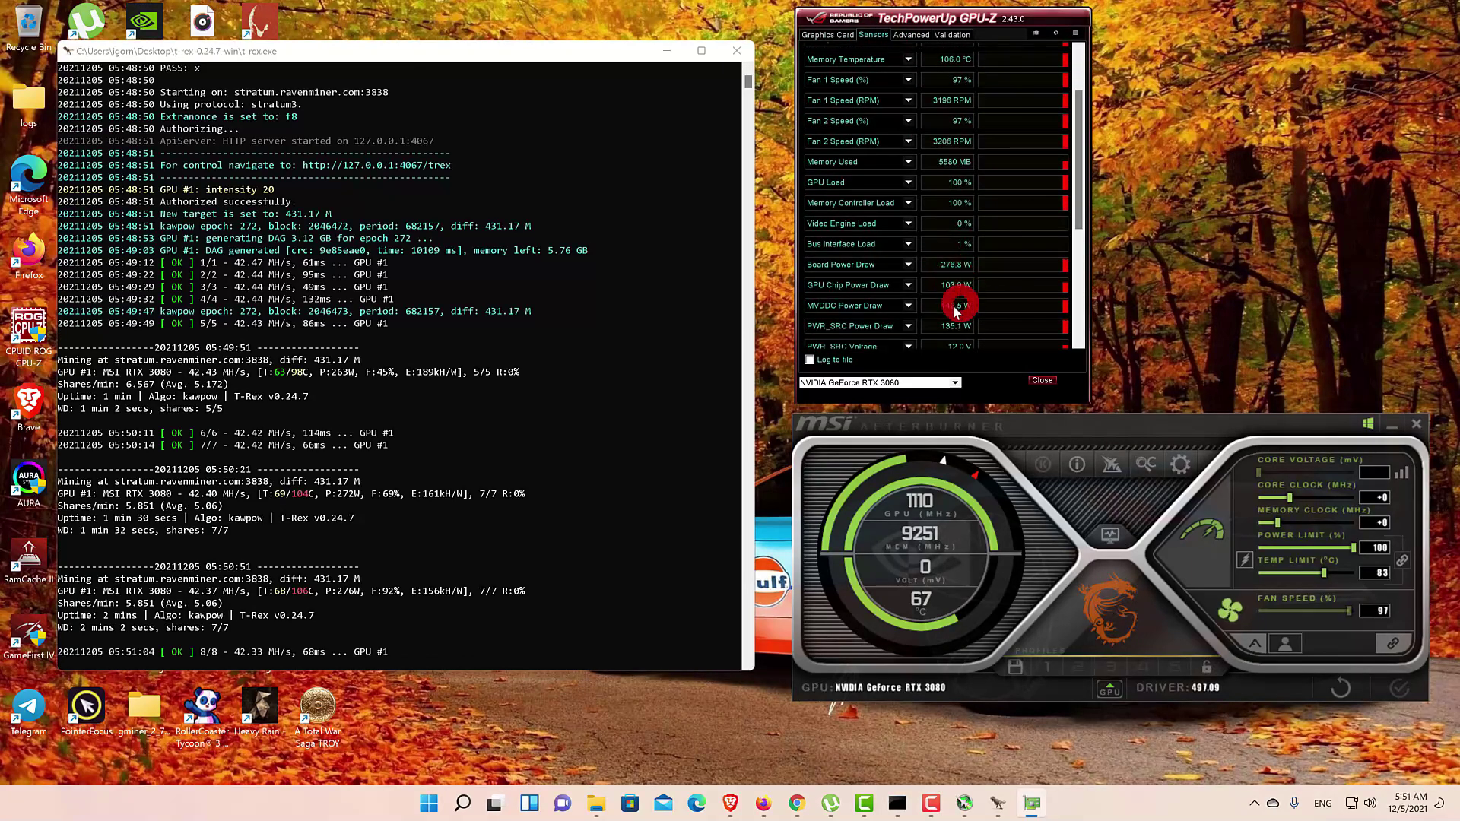
scroll(1019, 292, down, 2)
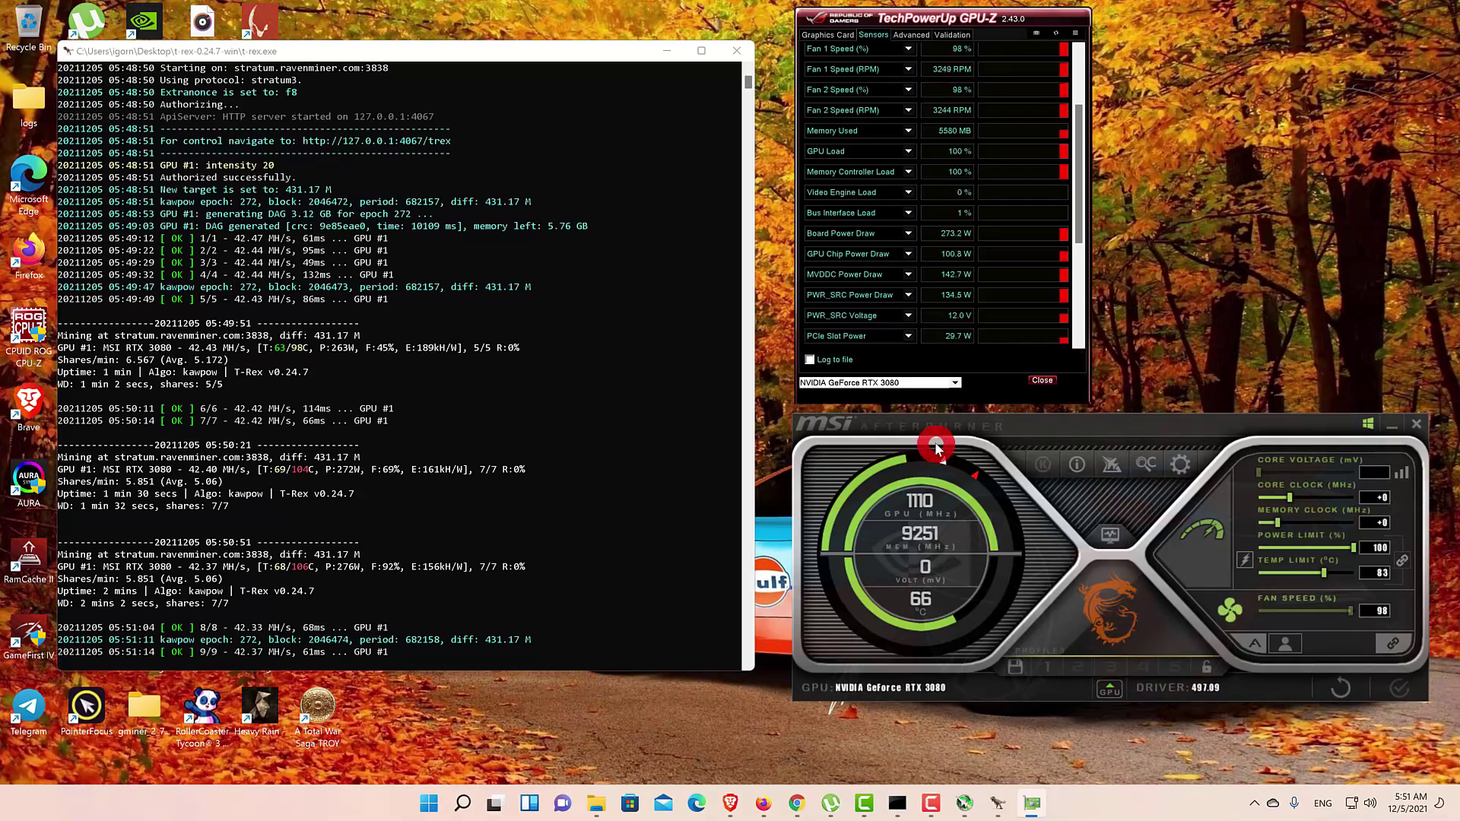
click(735, 52)
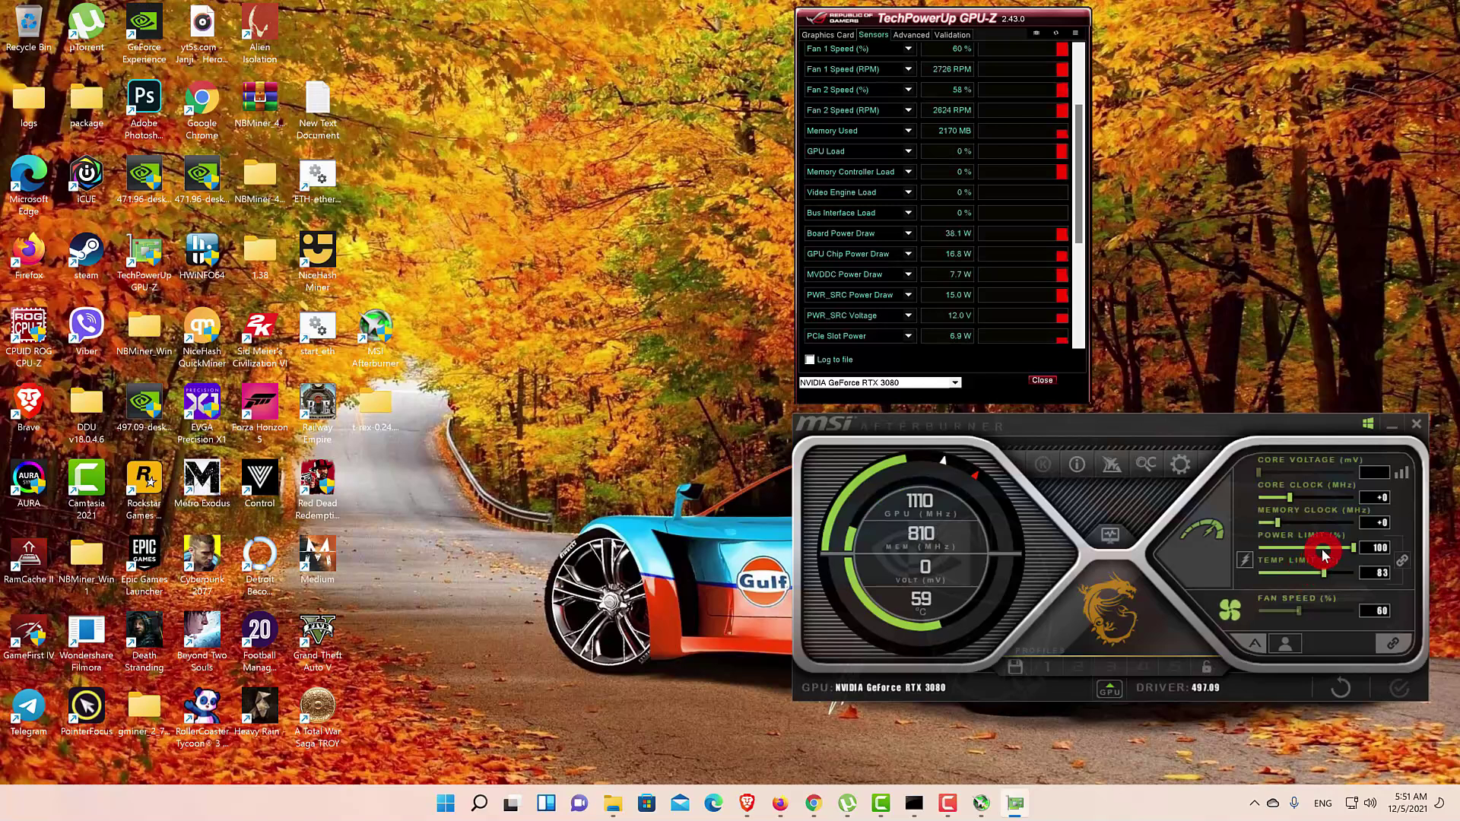
Step: Apply an Afterburner overclock with power limit 95%, memory clock +300 MHz, core clock +90 MHz and fan speed 75%
mouse_move(1355, 550)
mouse_down()
mouse_move(1338, 554)
mouse_move(1350, 555)
mouse_up()
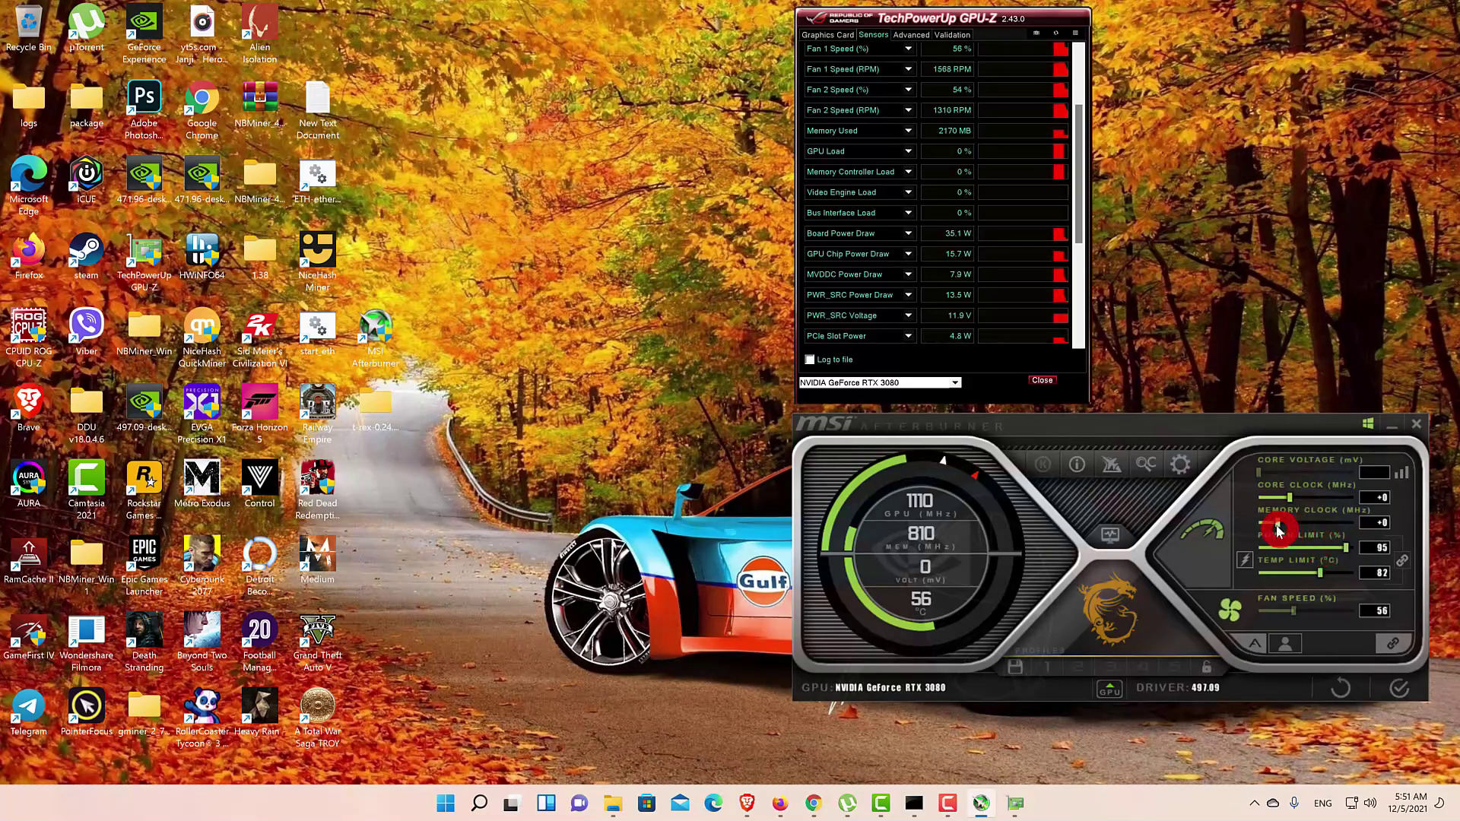
drag(1277, 524, 1282, 526)
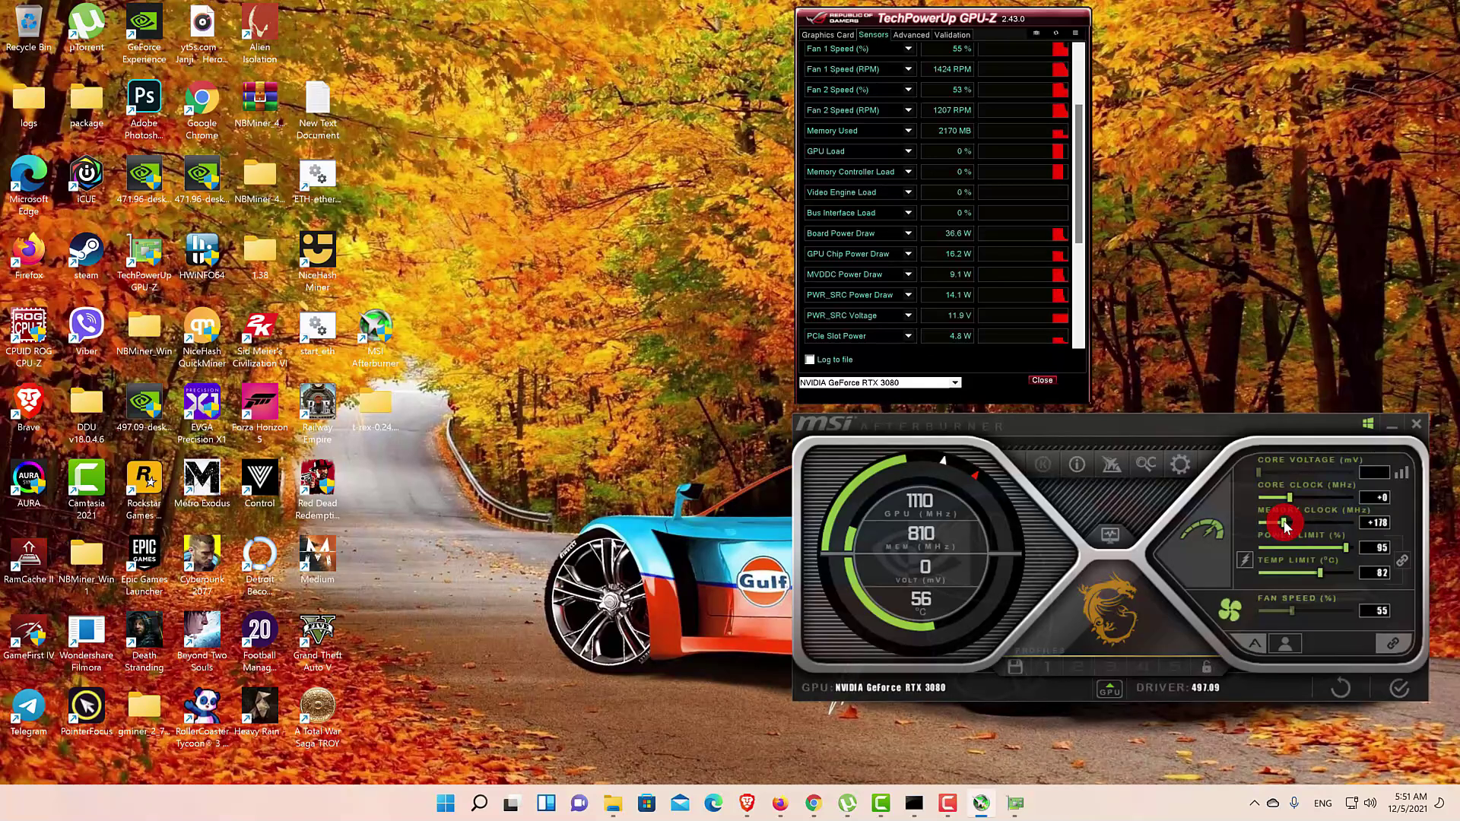
drag(1287, 523, 1291, 525)
key(Right)
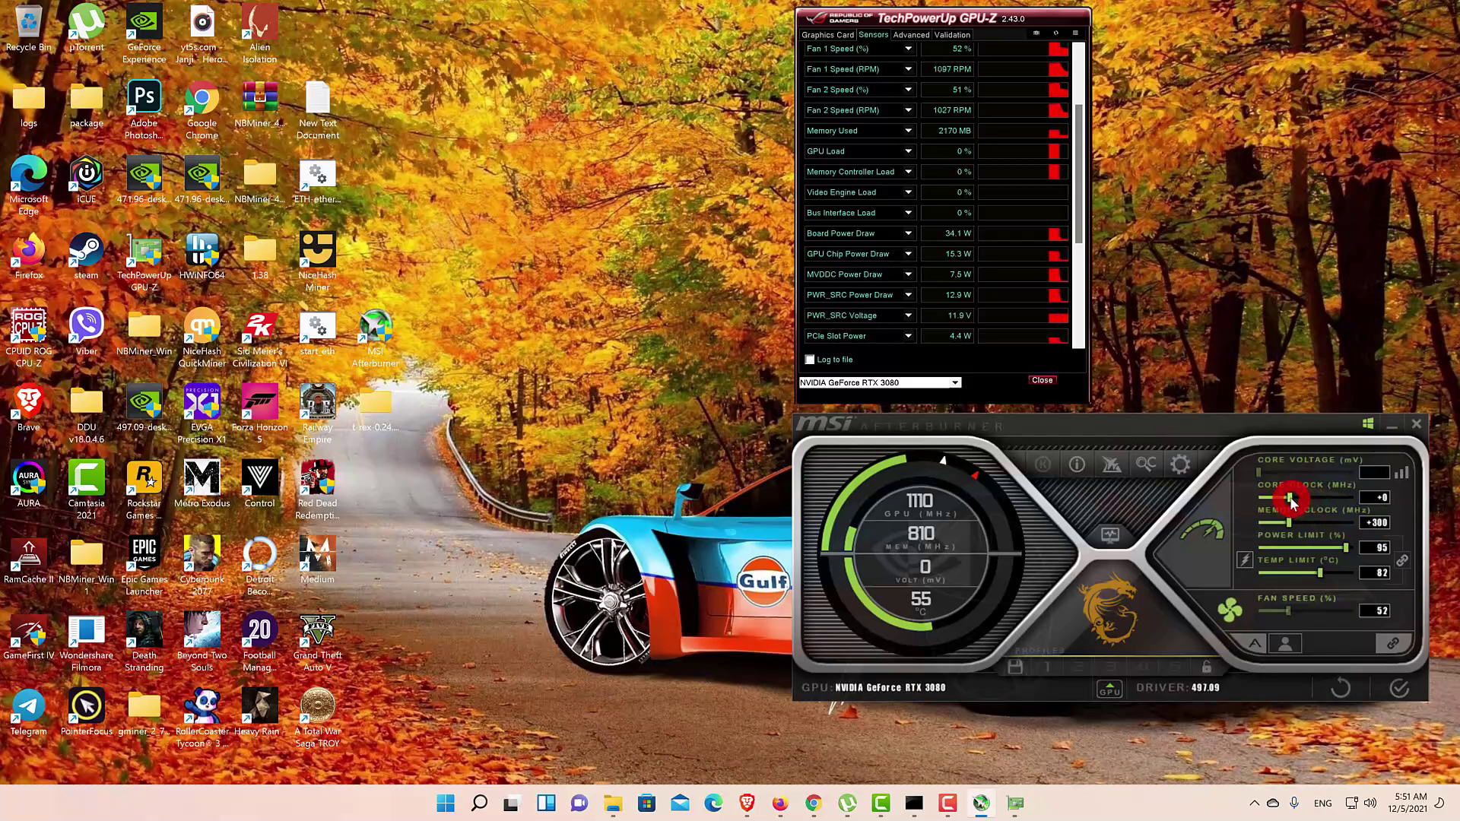
drag(1291, 499, 1298, 501)
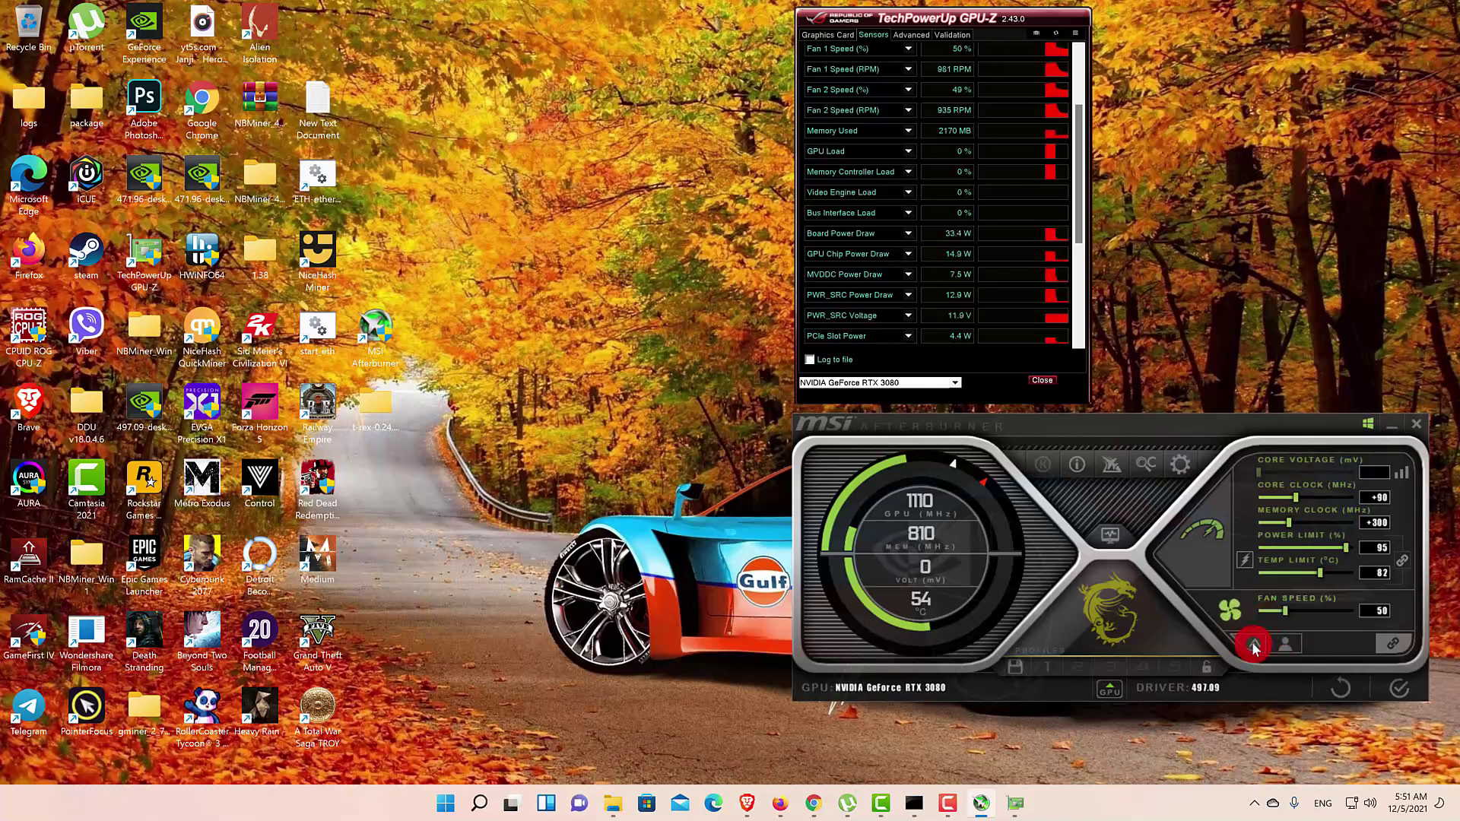
drag(1288, 613, 1322, 611)
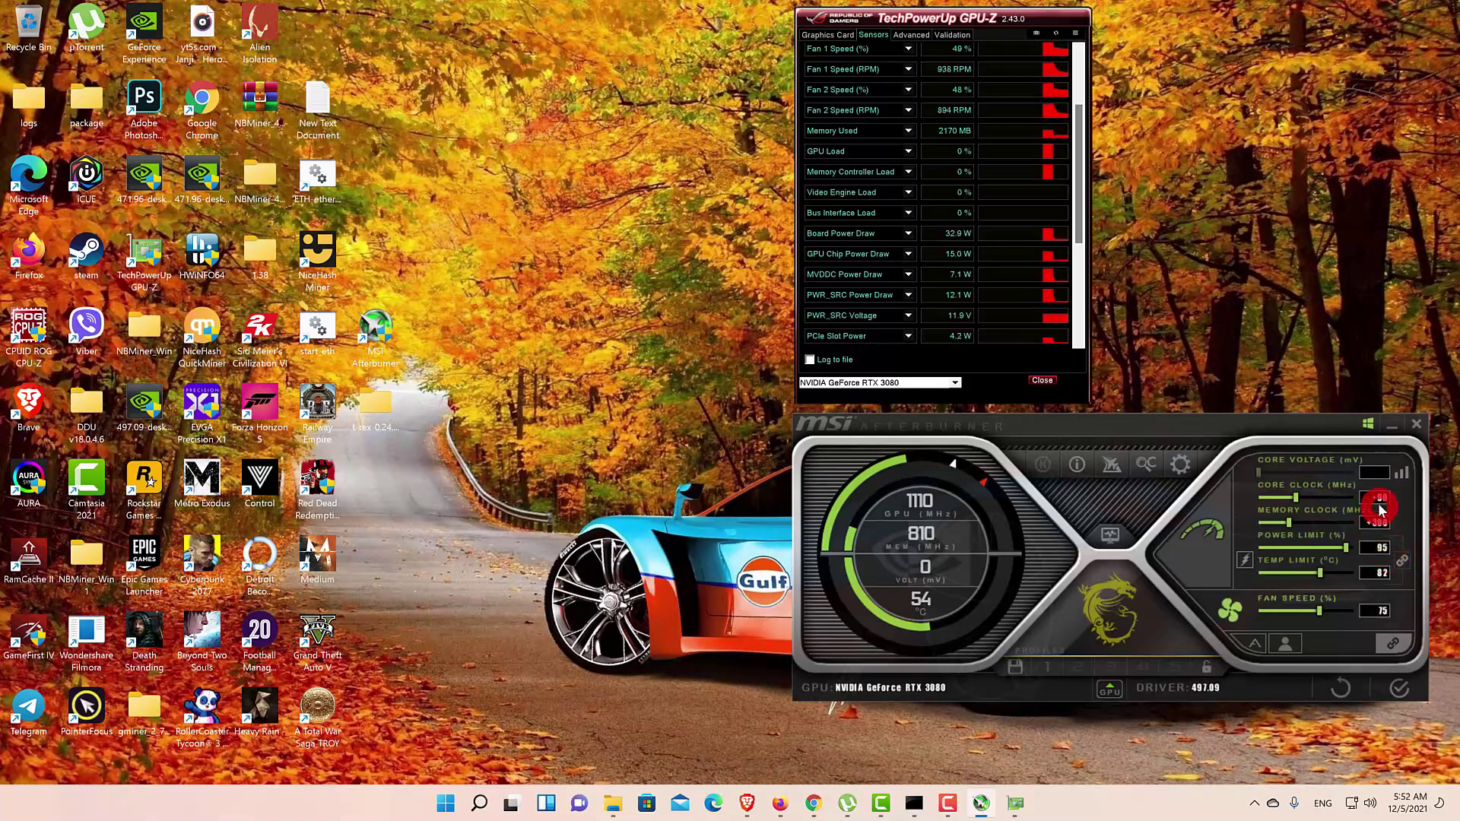
click(1409, 690)
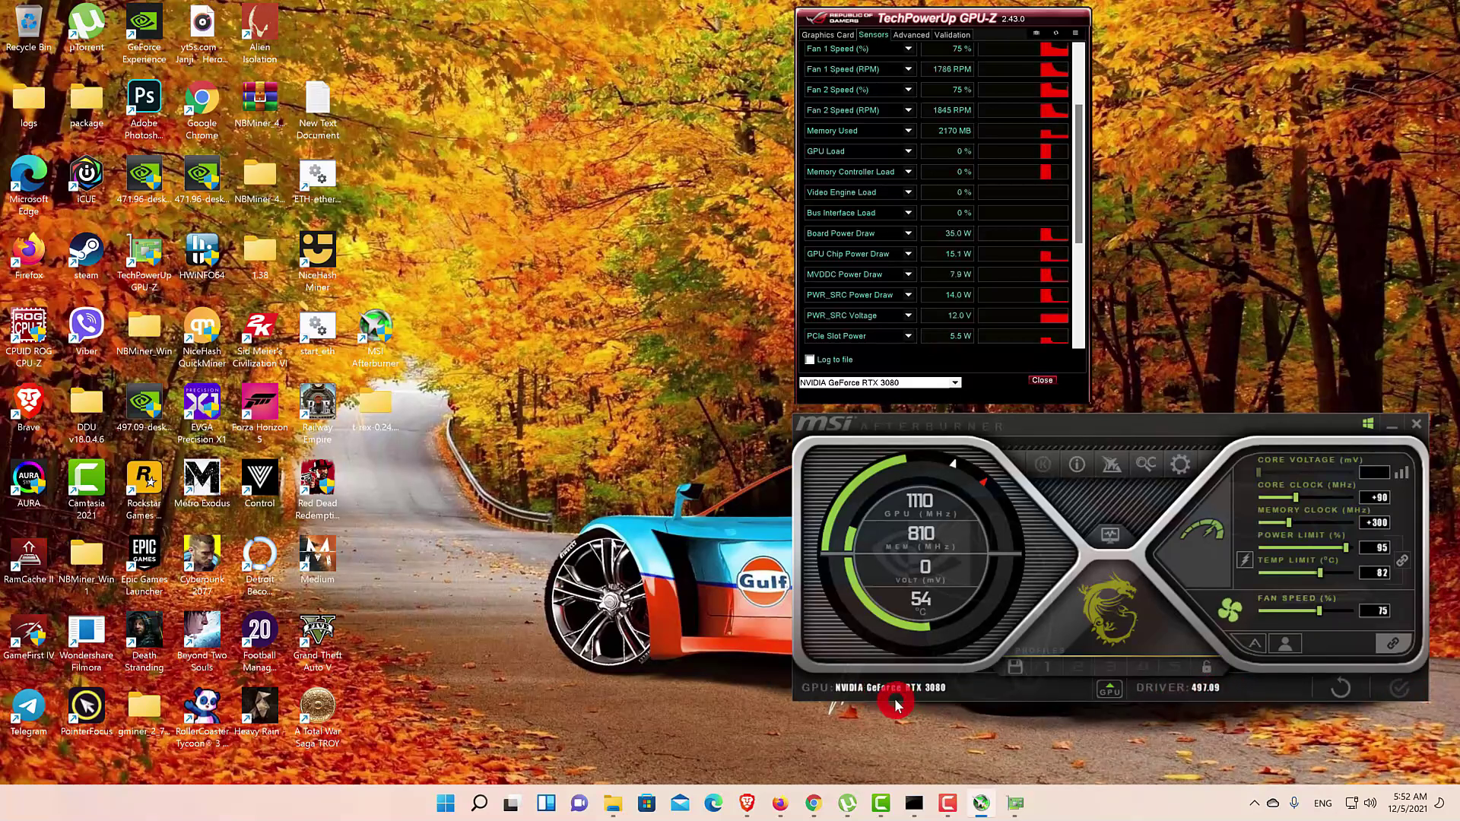
Step: Run RVN-ravenminer from the t-rex-0.24.7-win folder, enlarge its console downward, and shift GPU-Z clear of it
double_click(369, 424)
click(297, 615)
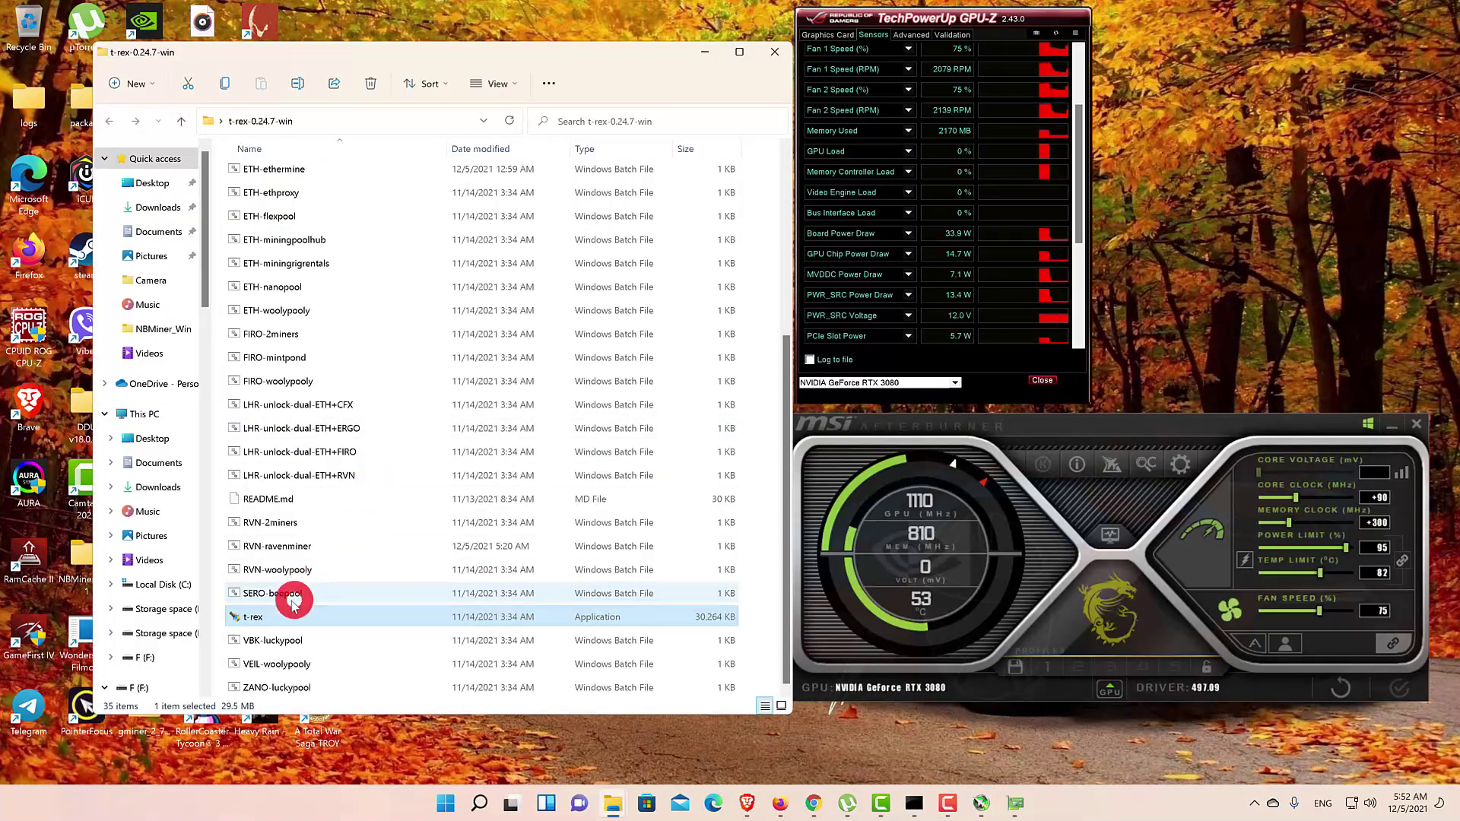
click(274, 549)
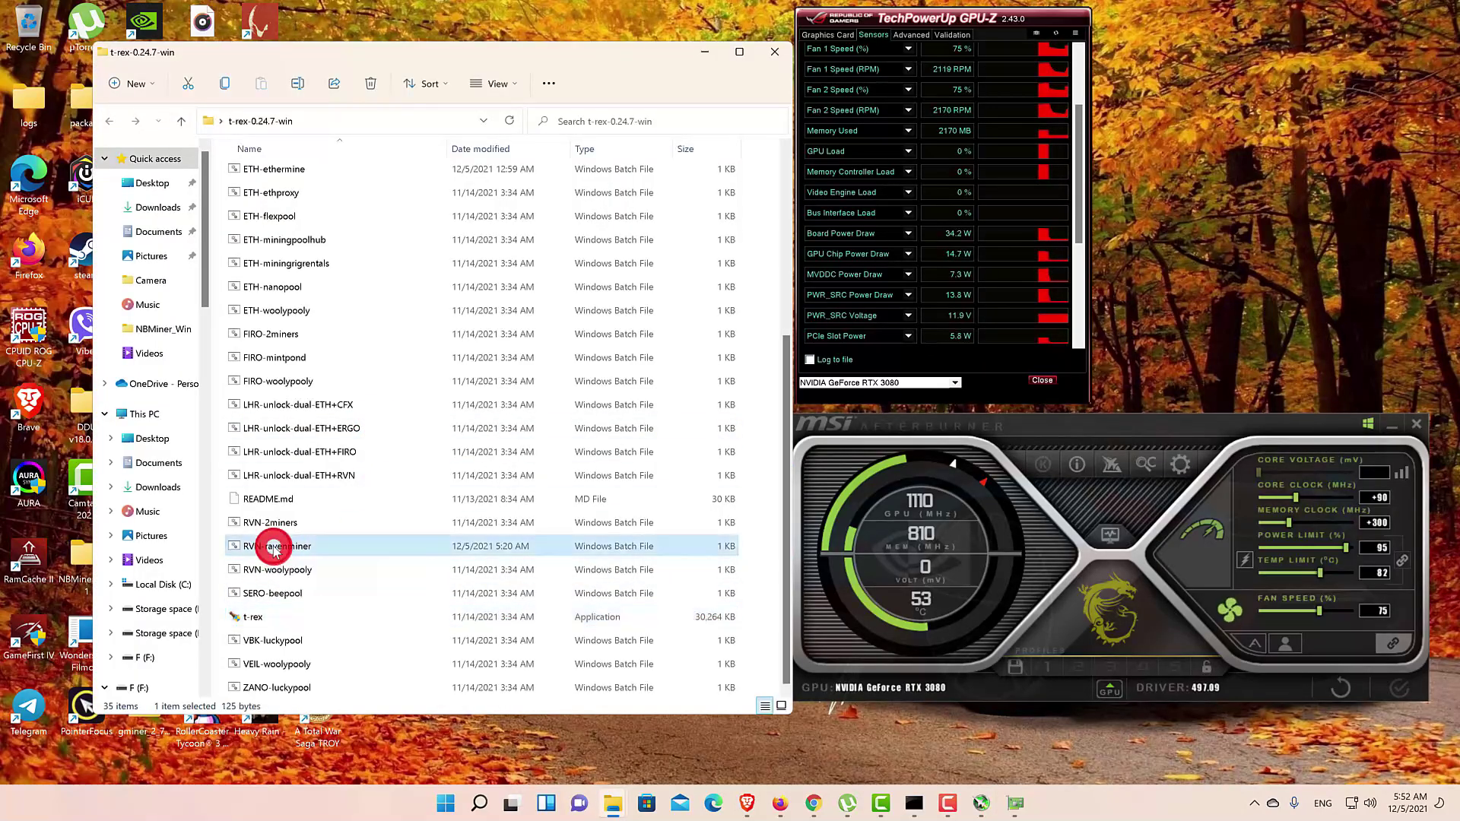
double_click(274, 549)
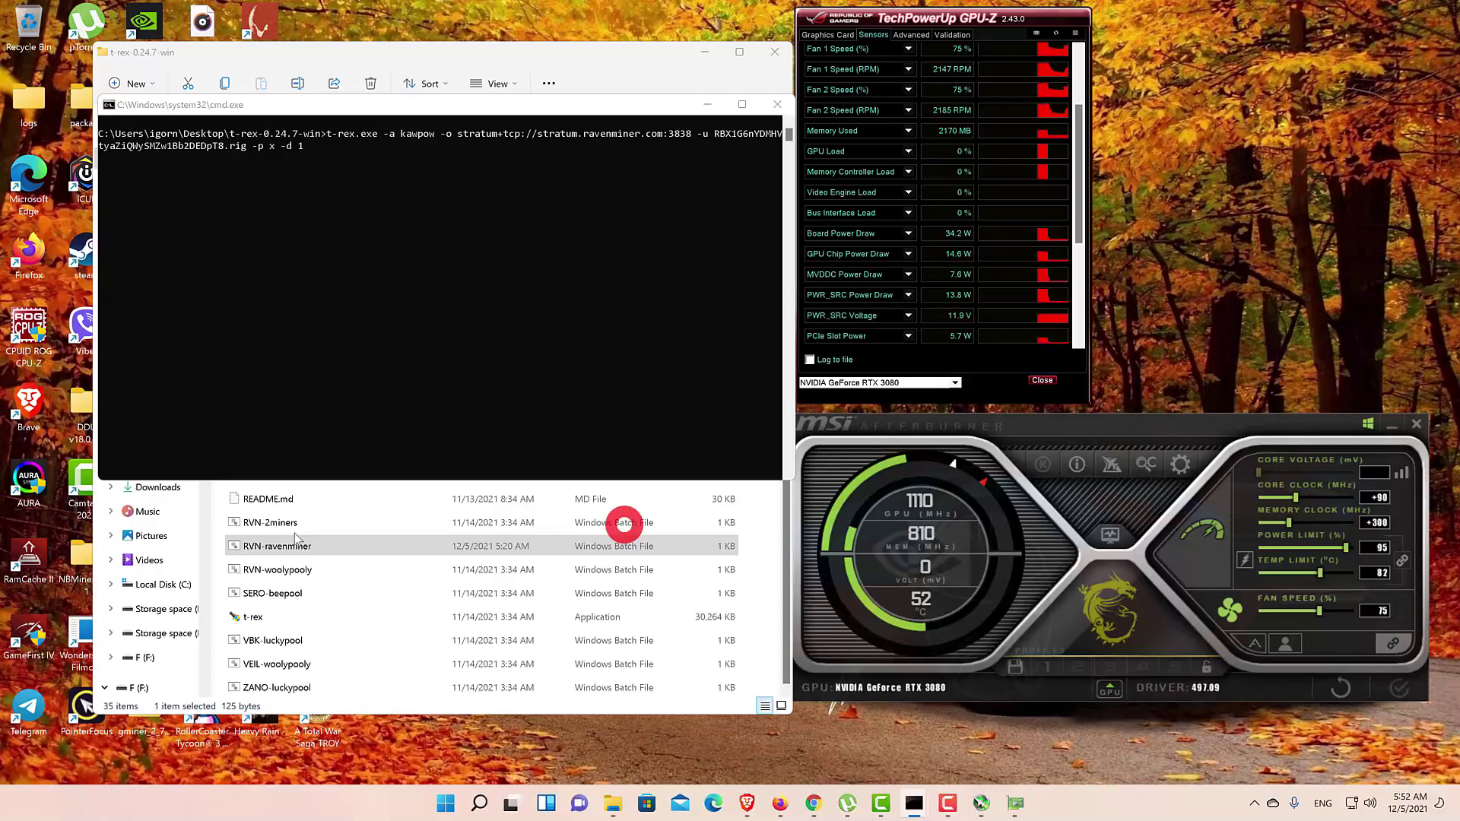
drag(666, 164, 605, 95)
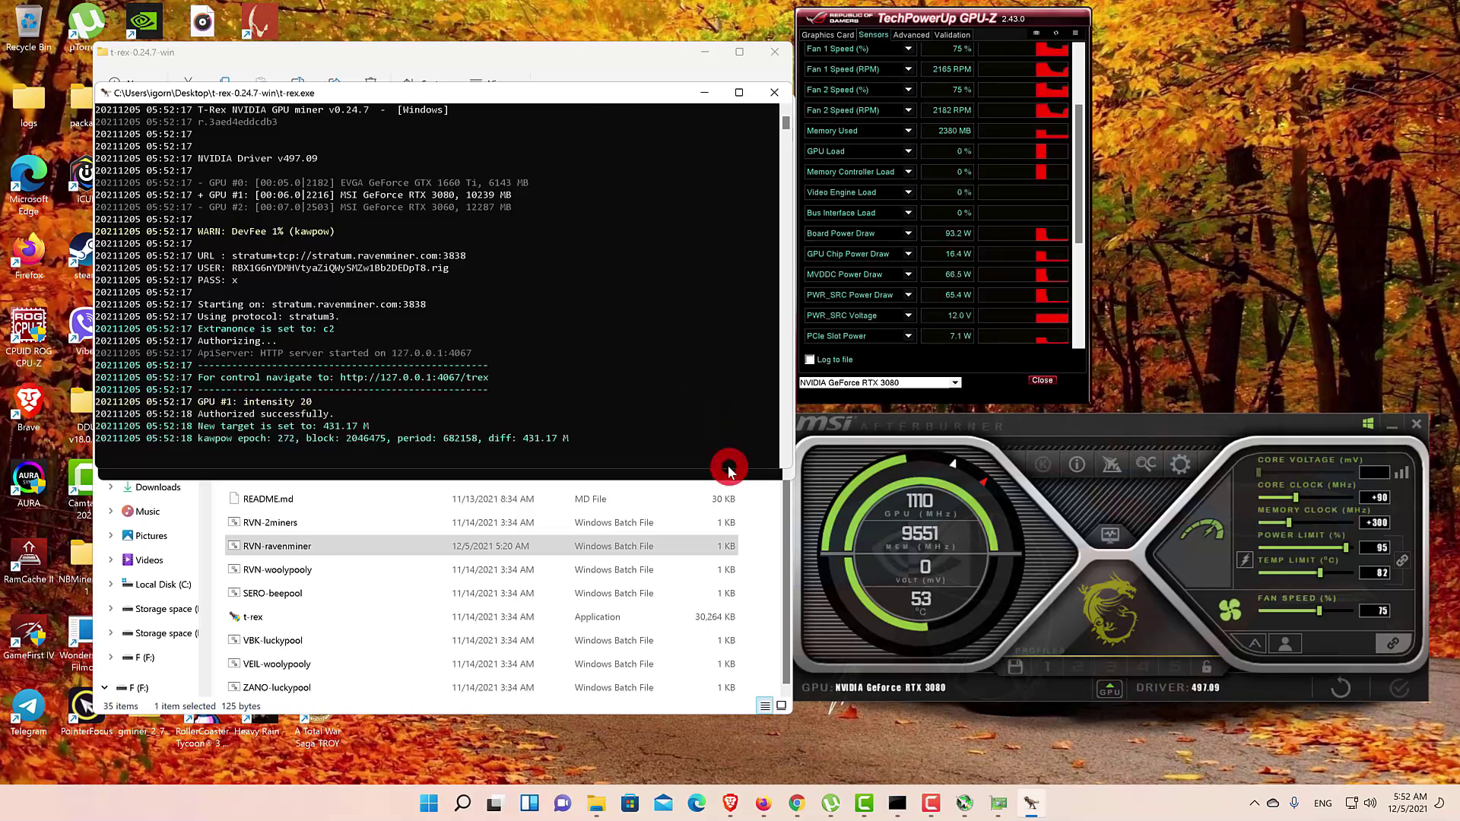
drag(728, 467, 732, 711)
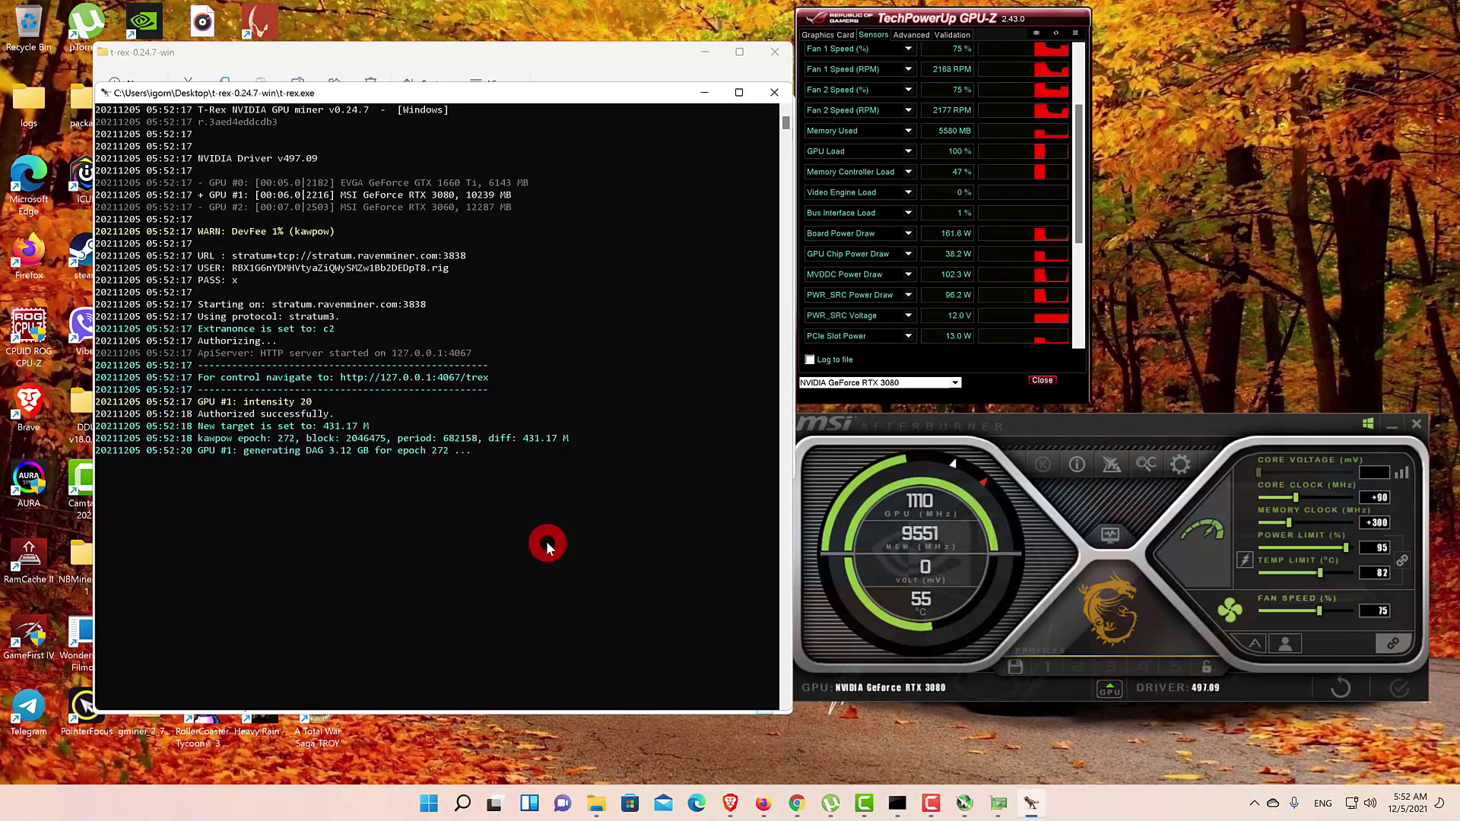
drag(934, 26, 959, 31)
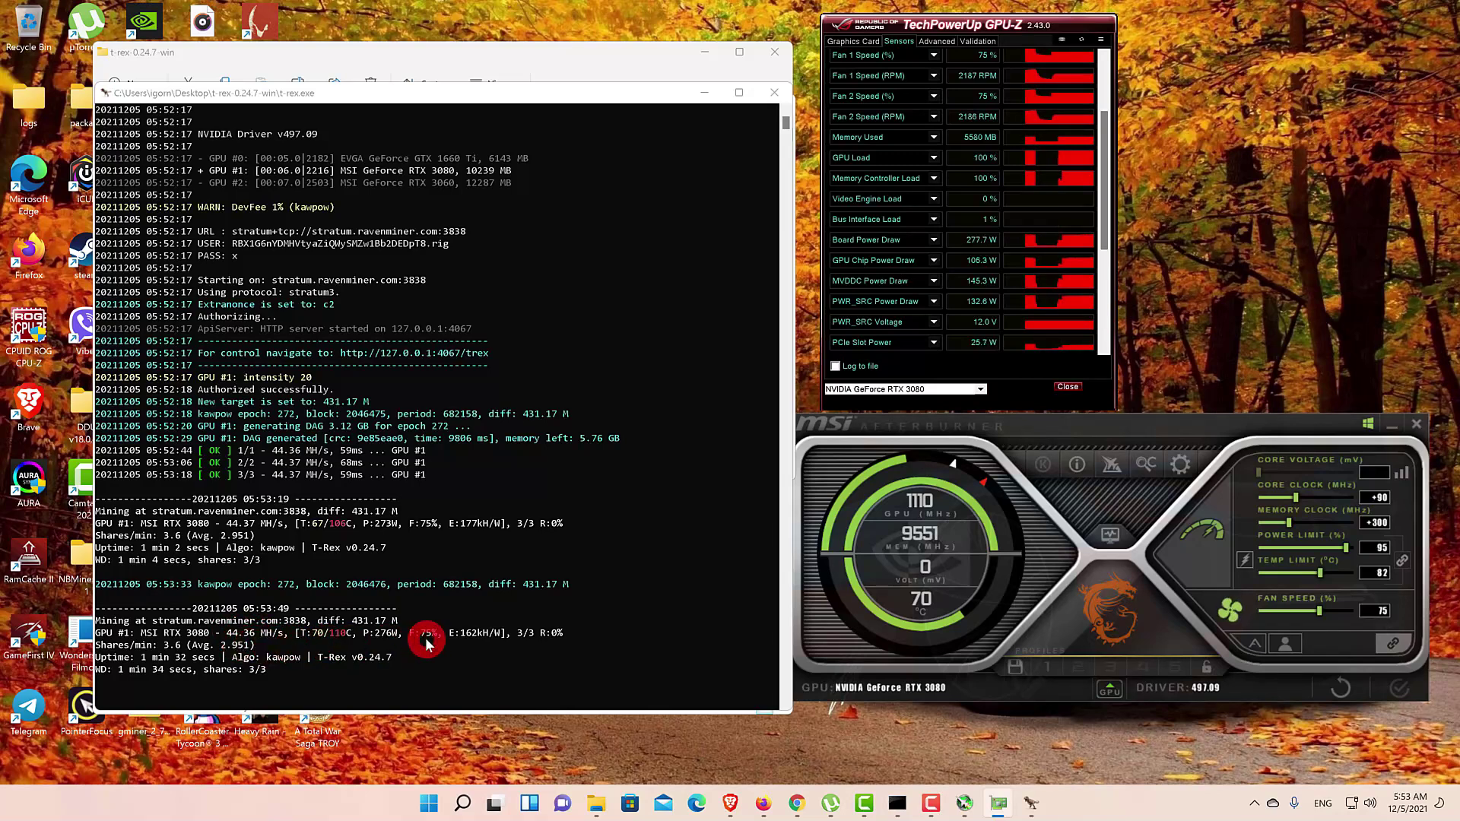
Step: Stop the miner and apply core clock +250 MHz, memory clock +500 MHz and fan speed 85% in Afterburner
click(771, 97)
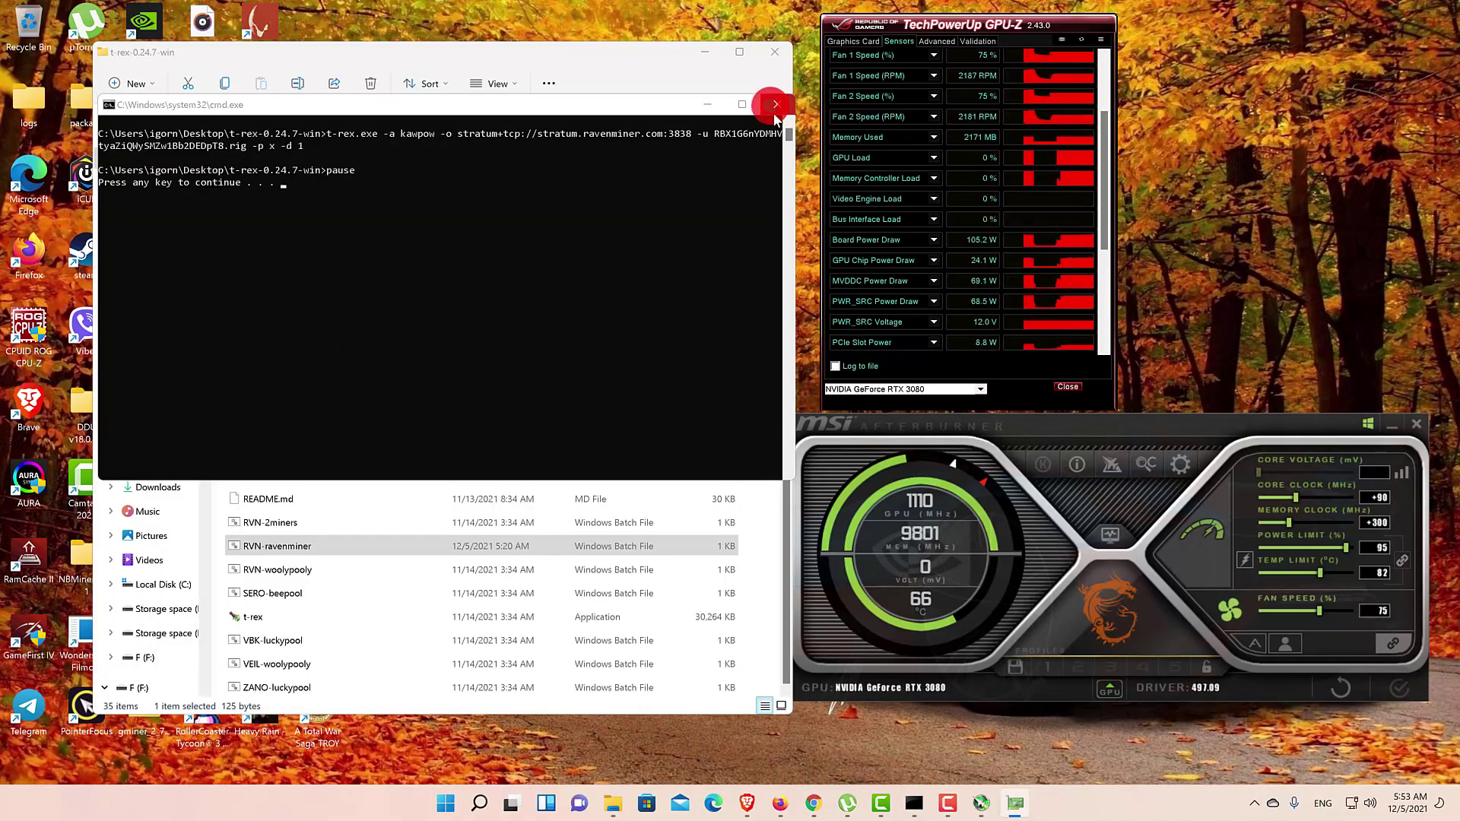
click(712, 104)
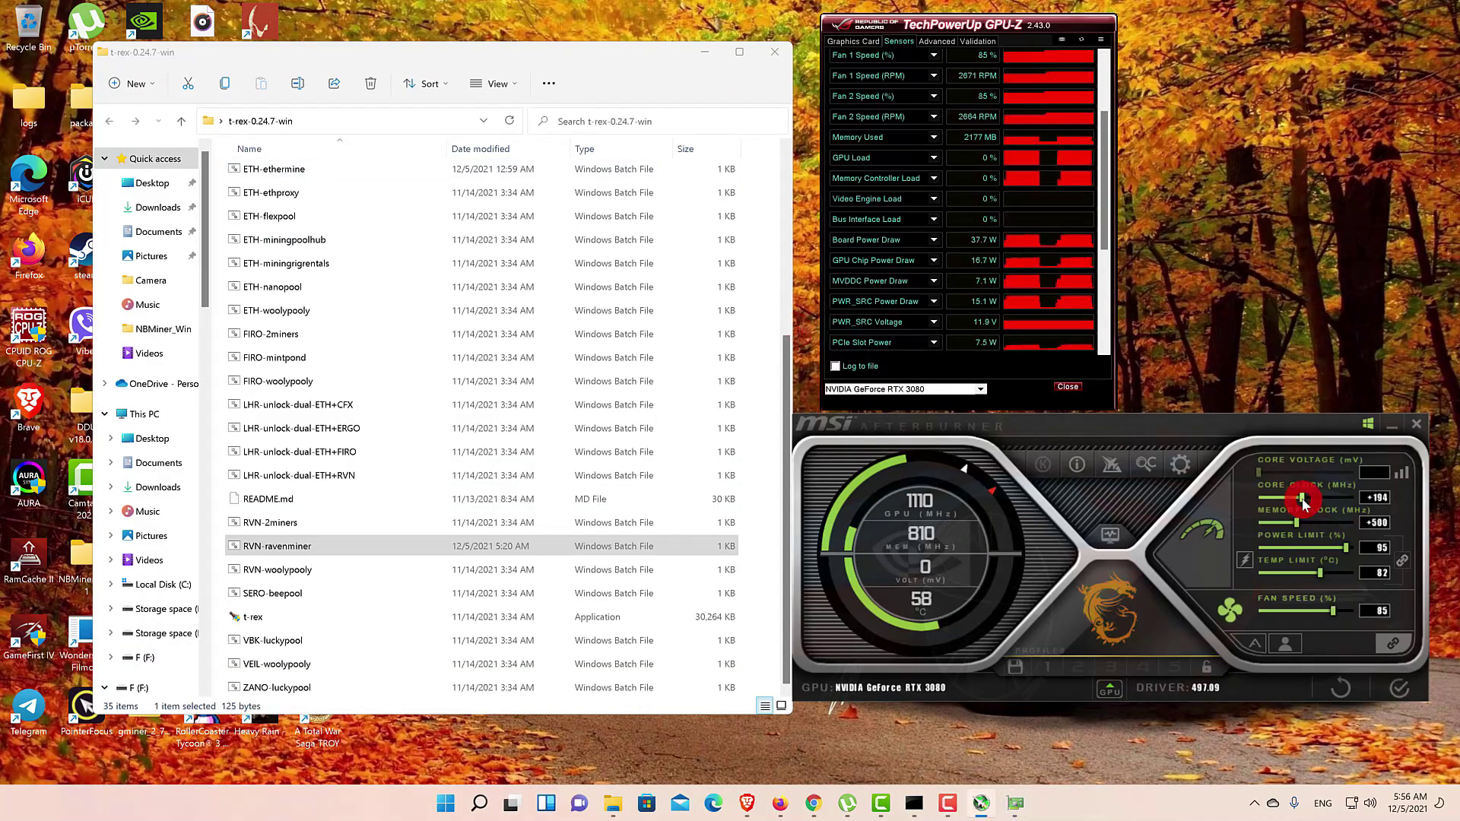
drag(1303, 499, 1306, 499)
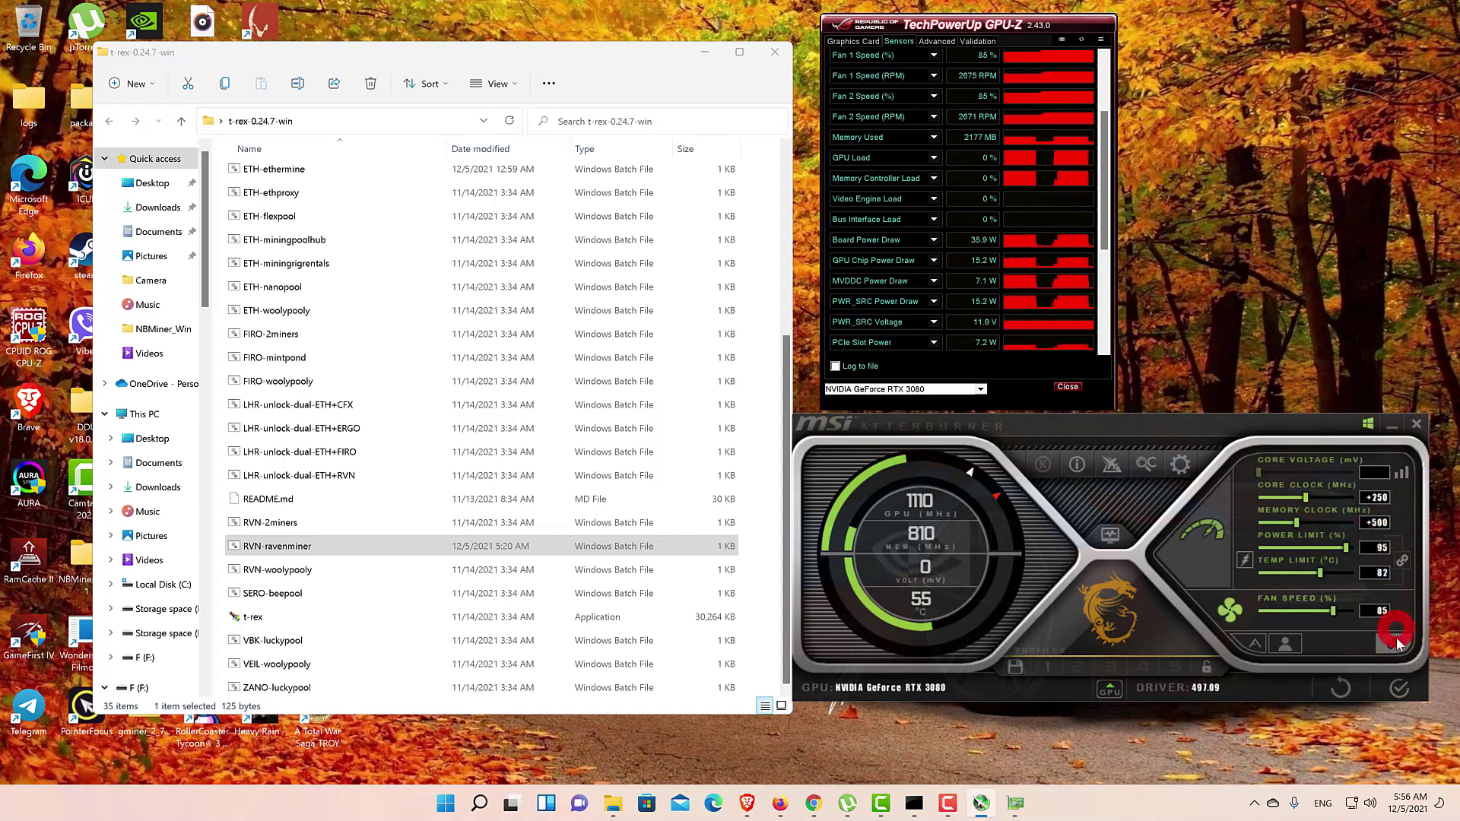
click(1407, 681)
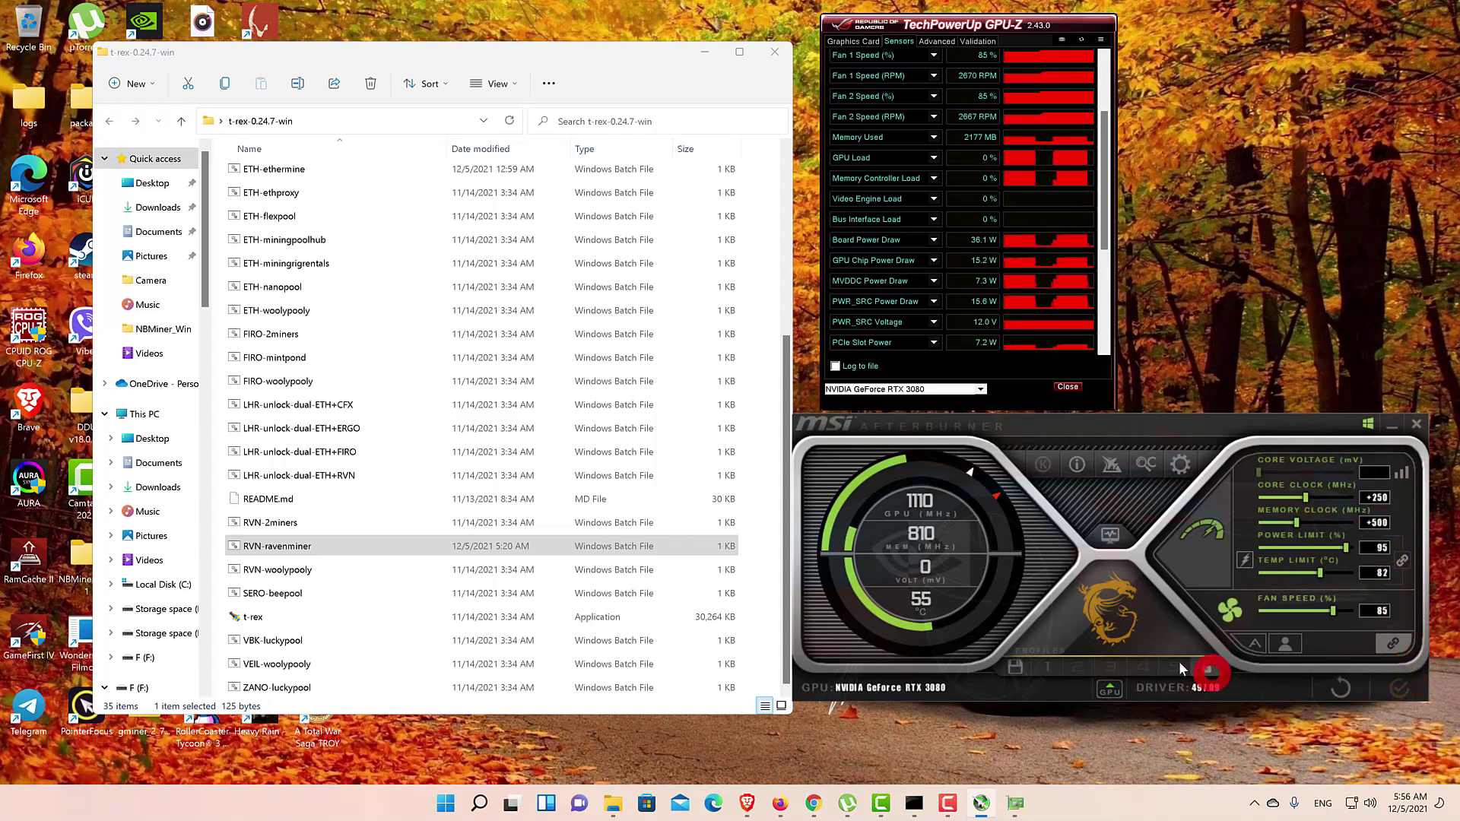
Step: Restart RVN-ravenminer with the new clocks and make its console taller
double_click(294, 548)
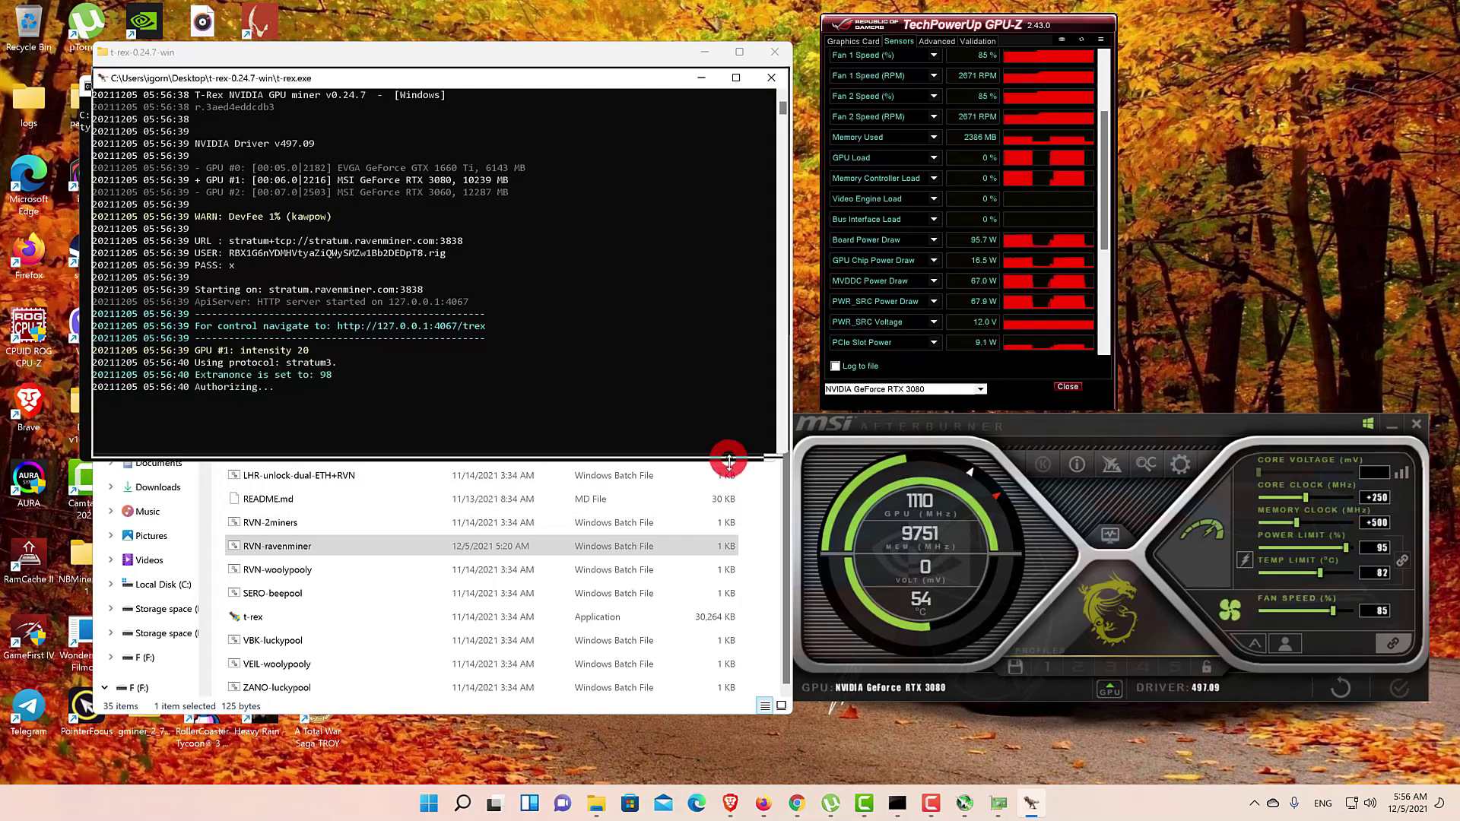
drag(726, 454, 746, 691)
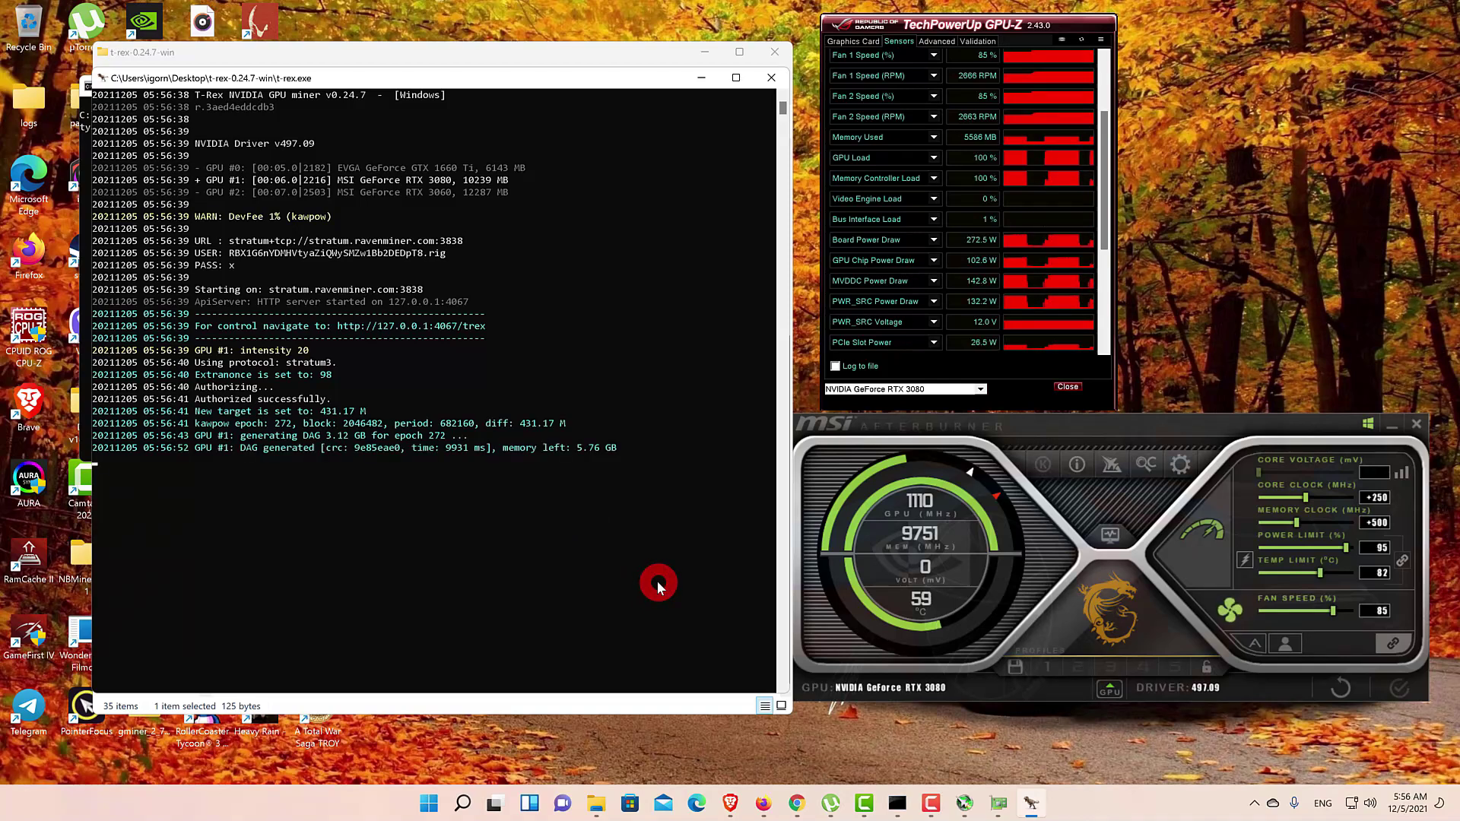
Step: Check the RTX 3080's memory type and boost clock in GPU-Z's card details, and return to the sensor readings
click(853, 42)
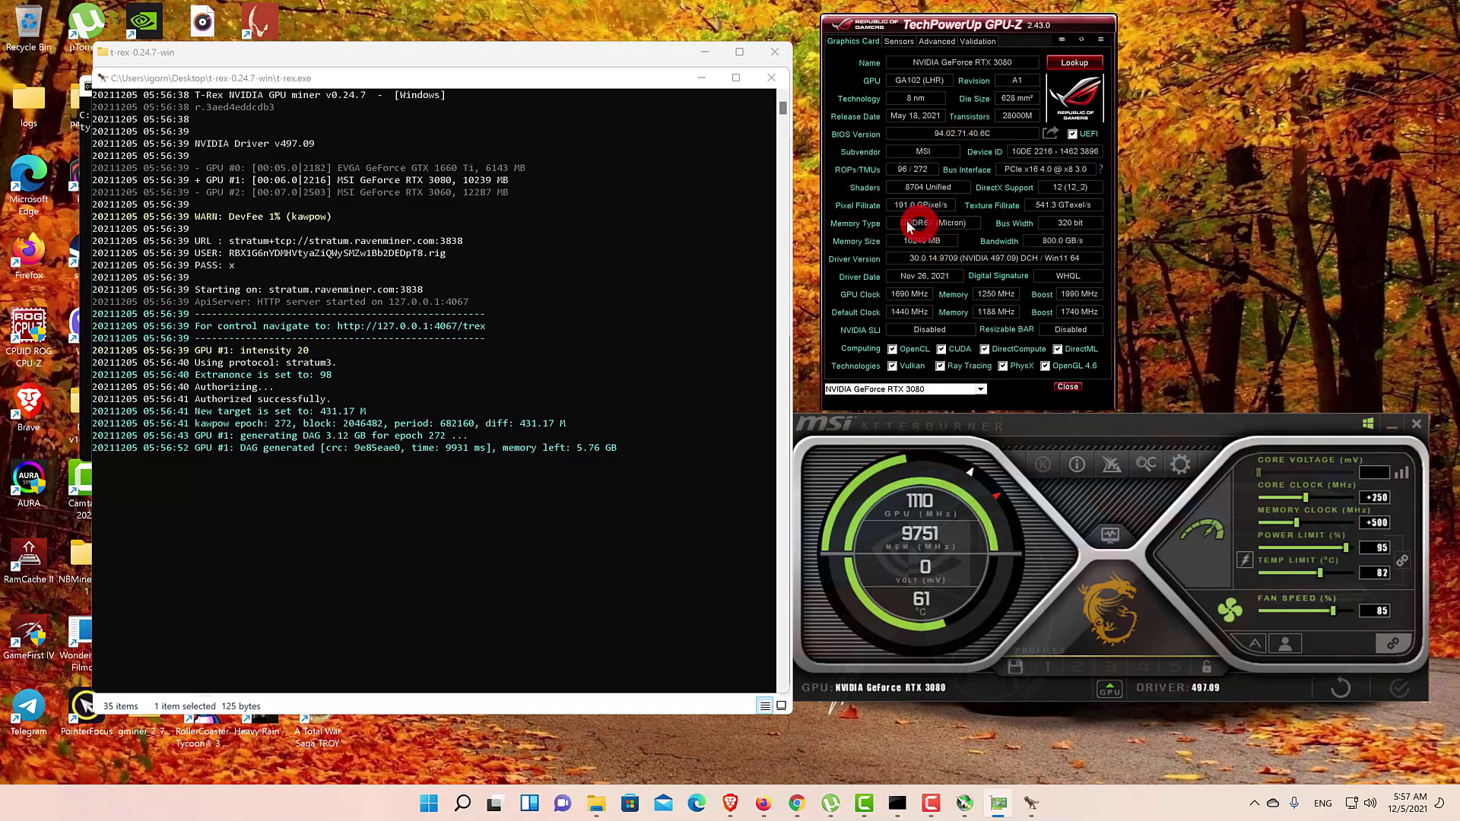
mouse_move(957, 225)
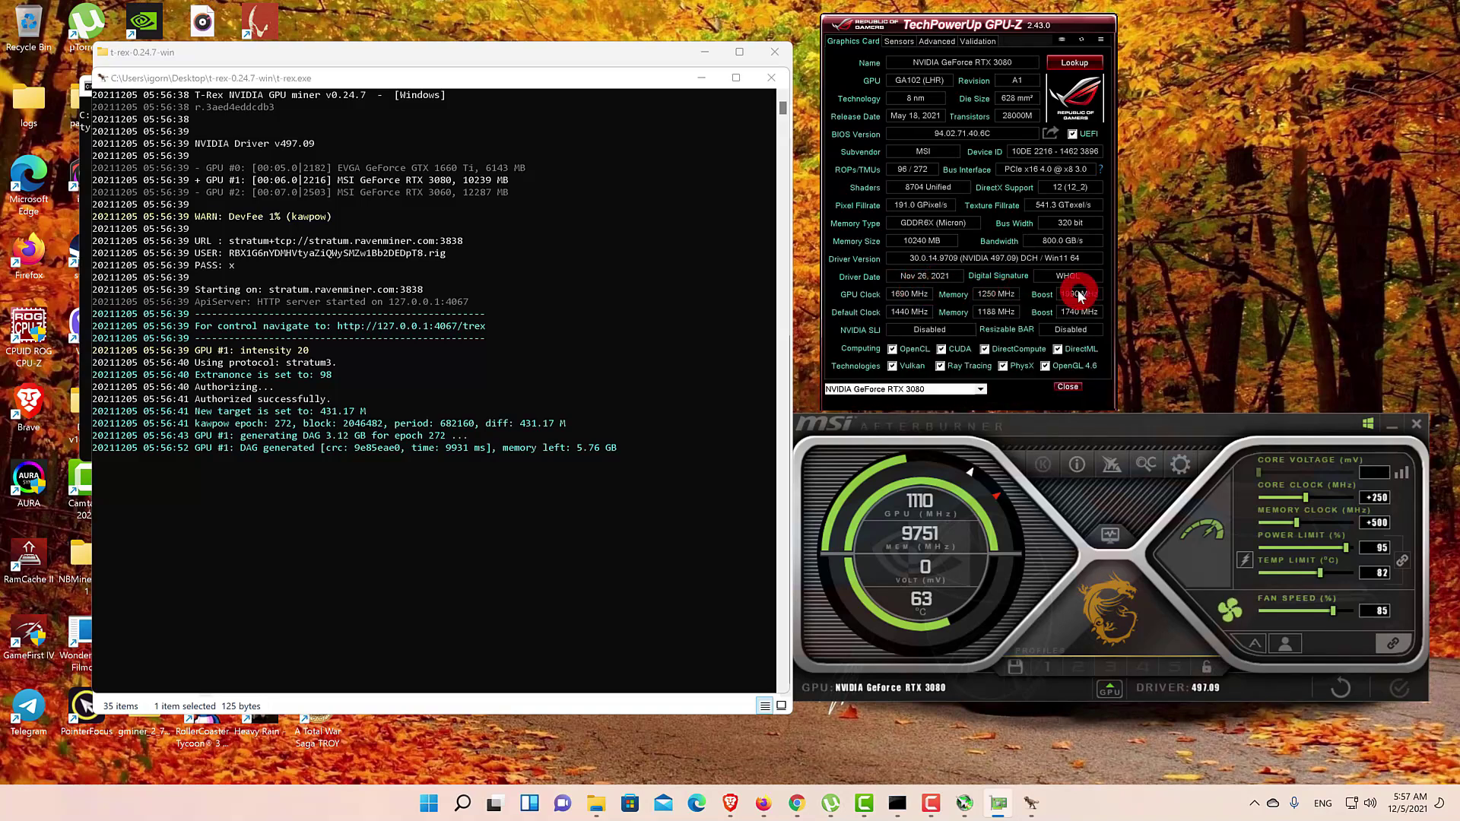
click(899, 42)
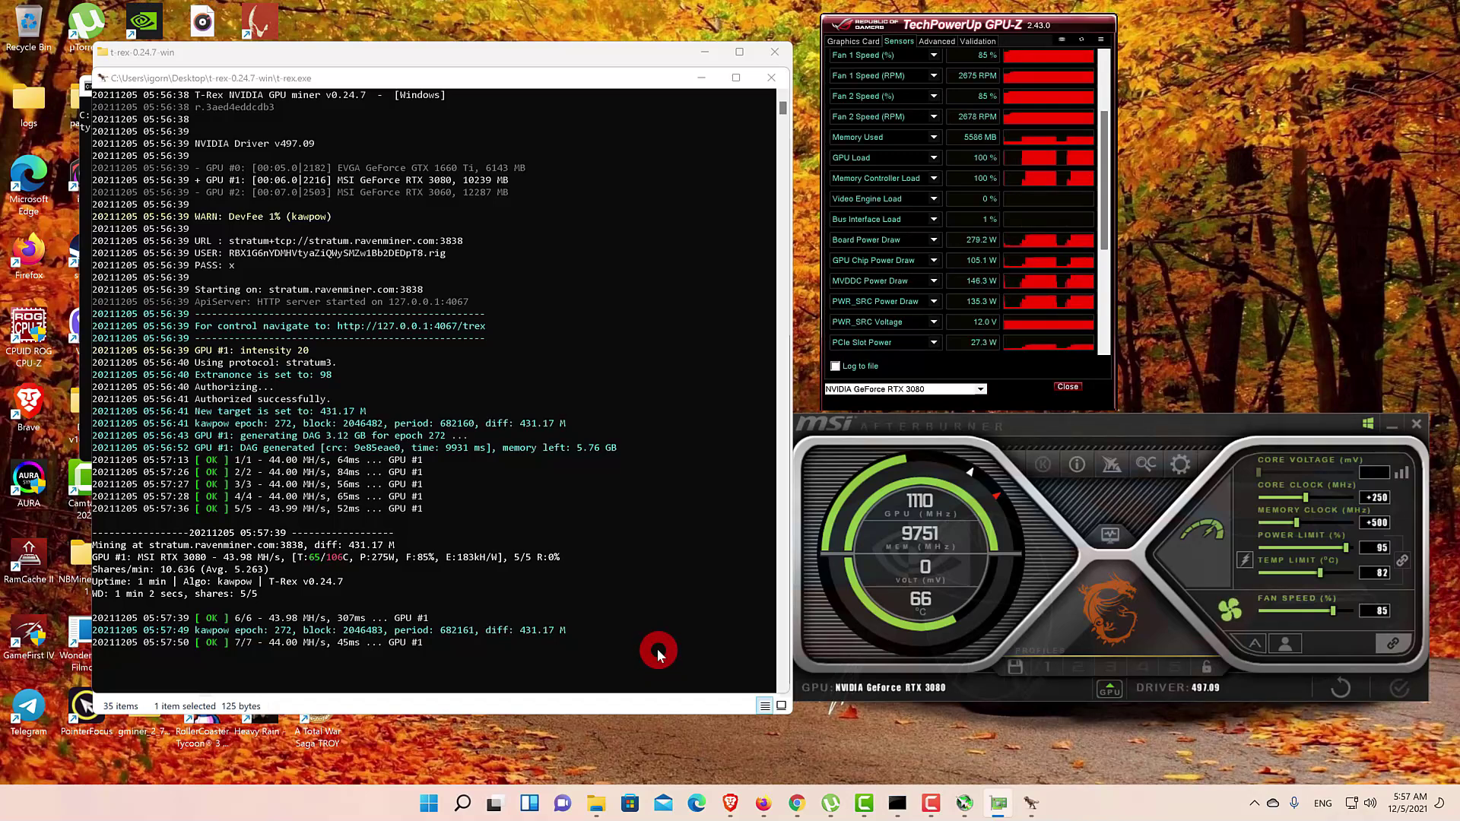
Step: Shut down the miner and apply a core clock offset of +400 MHz in Afterburner
click(771, 78)
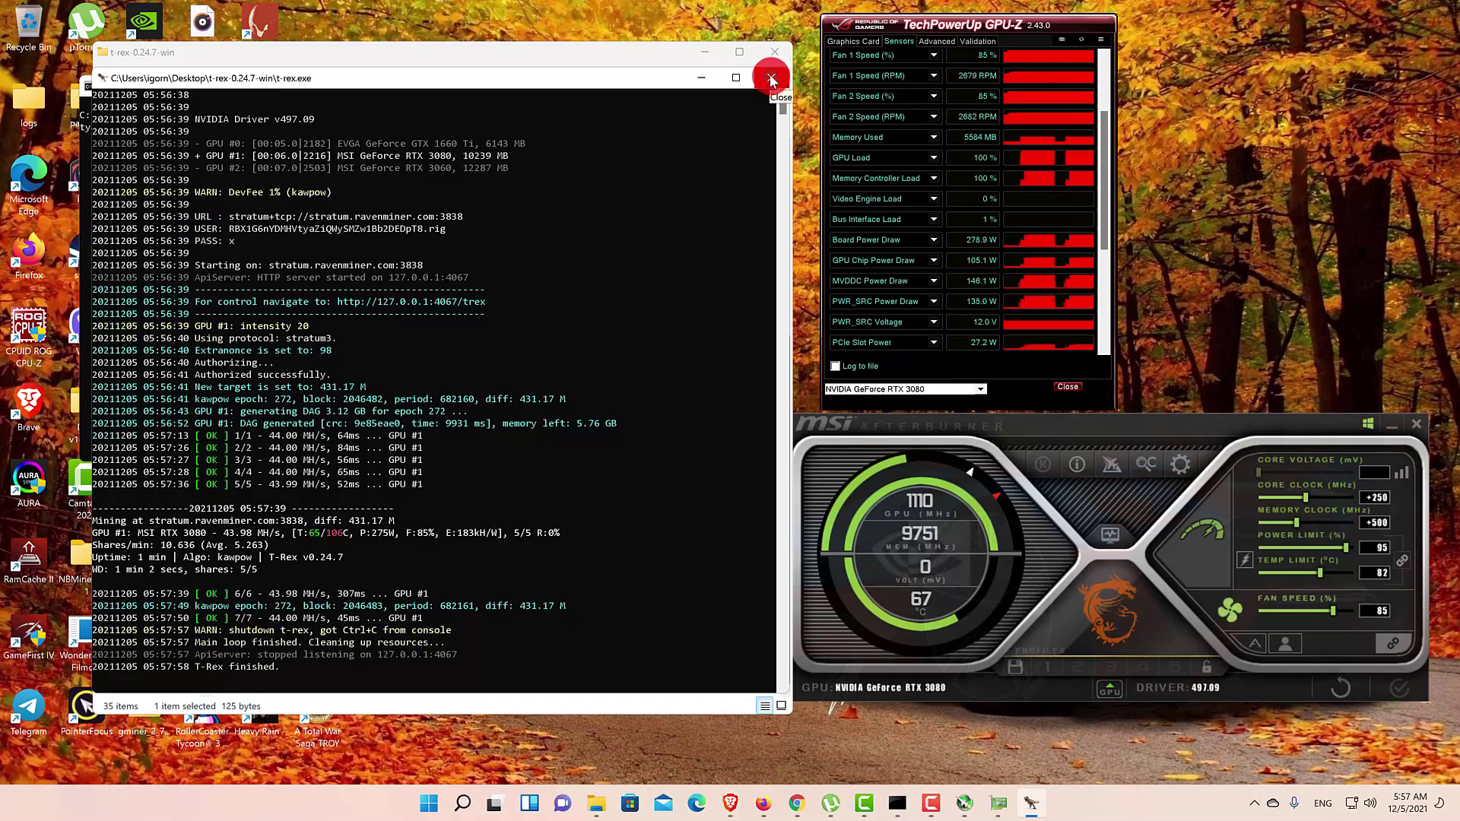
click(765, 82)
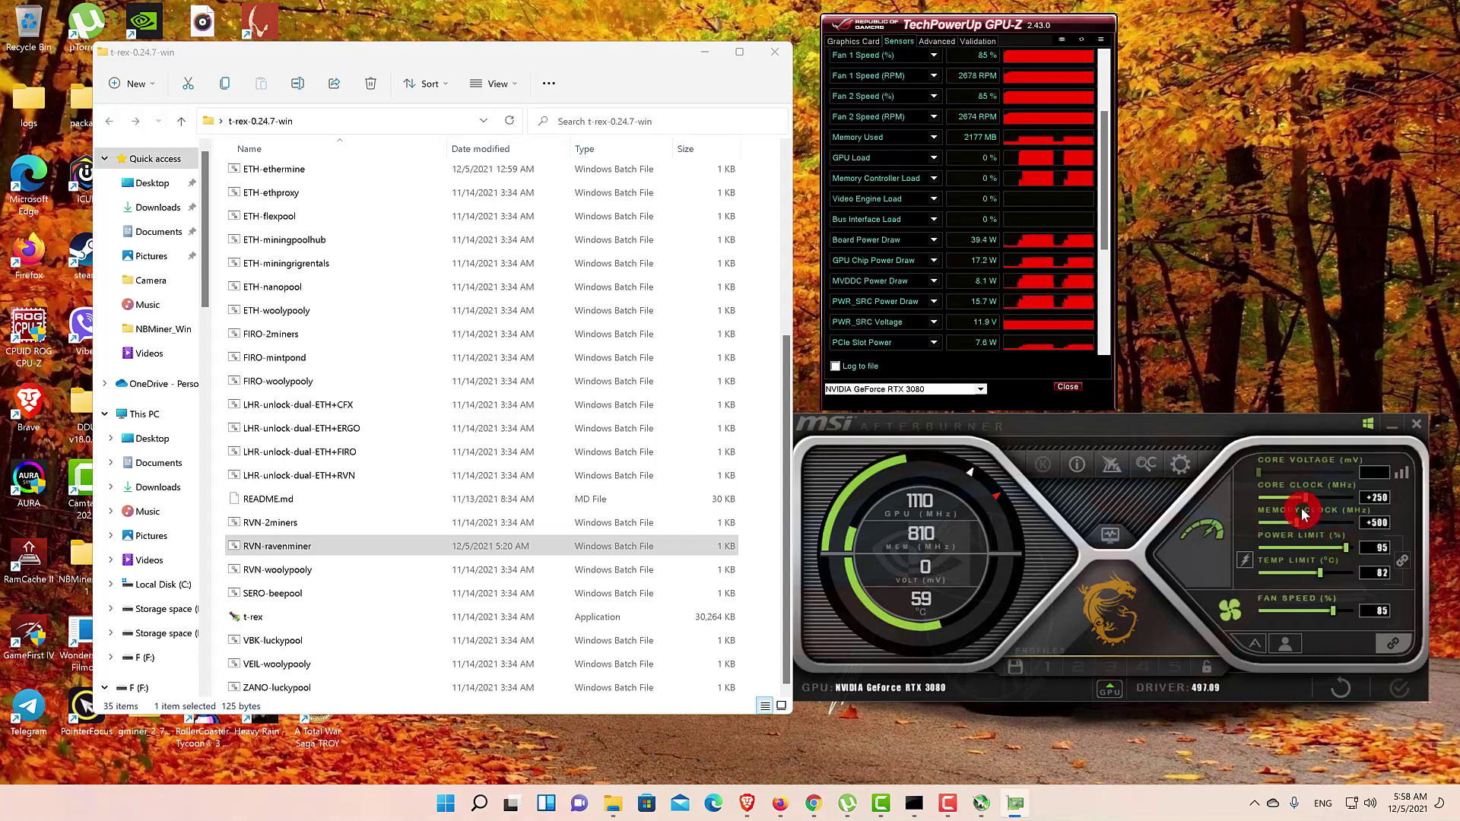
drag(1305, 498, 1321, 500)
click(1374, 576)
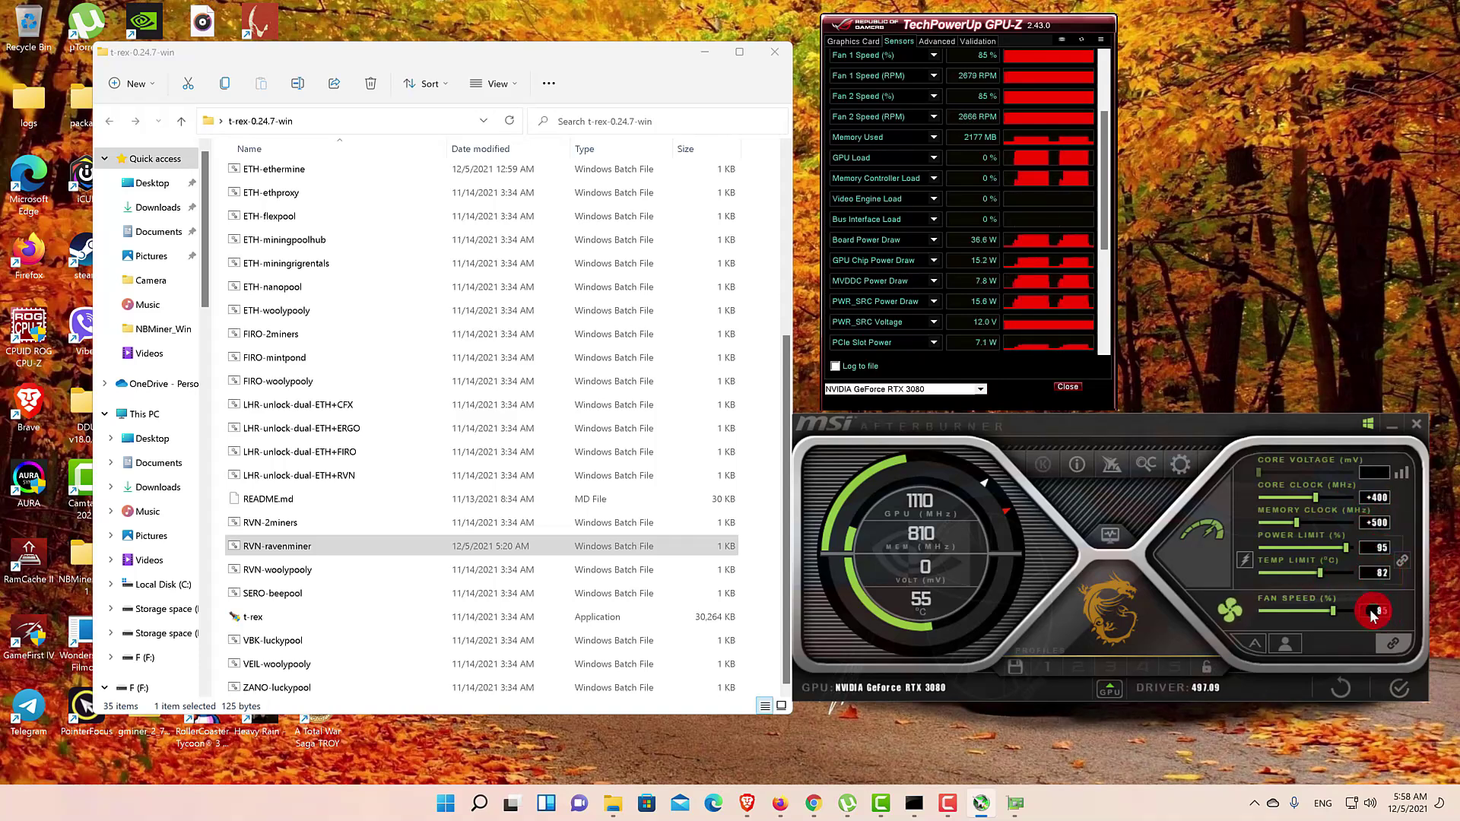
click(1394, 688)
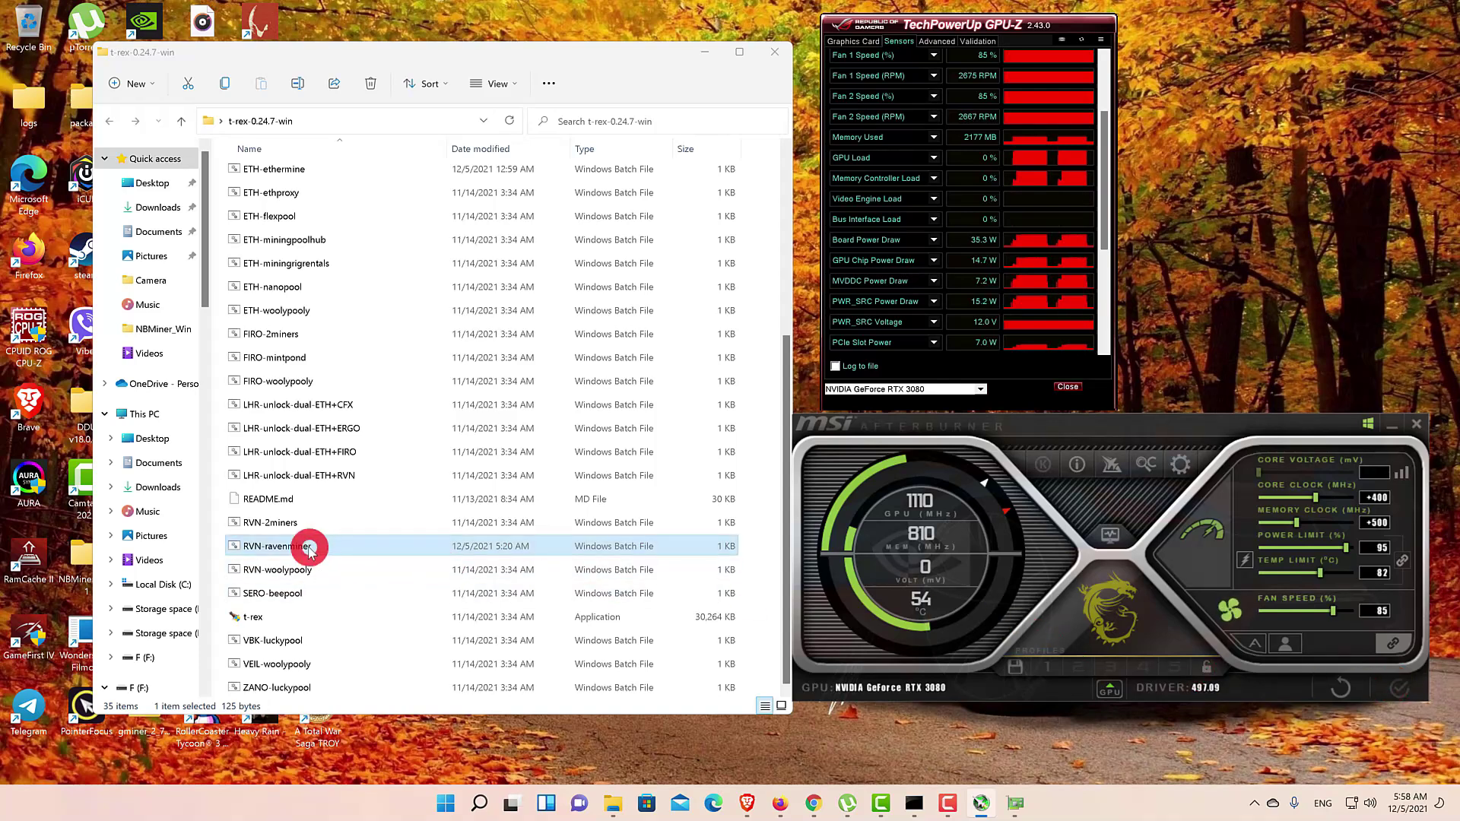
Step: Start RVN-ravenminer again, place its console over the folder window, and extend it down to the taskbar
double_click(308, 546)
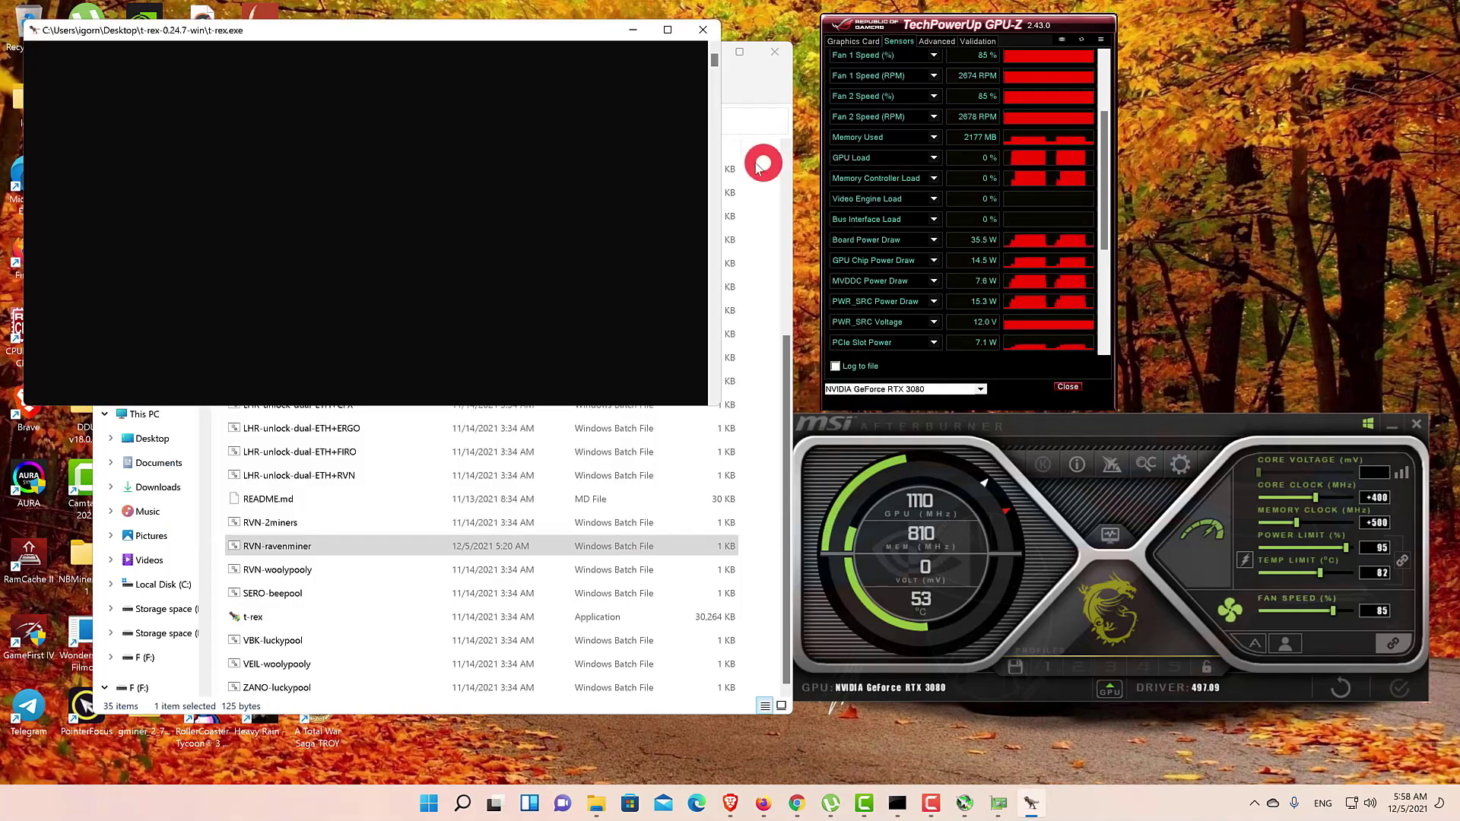
drag(621, 114, 629, 117)
drag(745, 489, 769, 759)
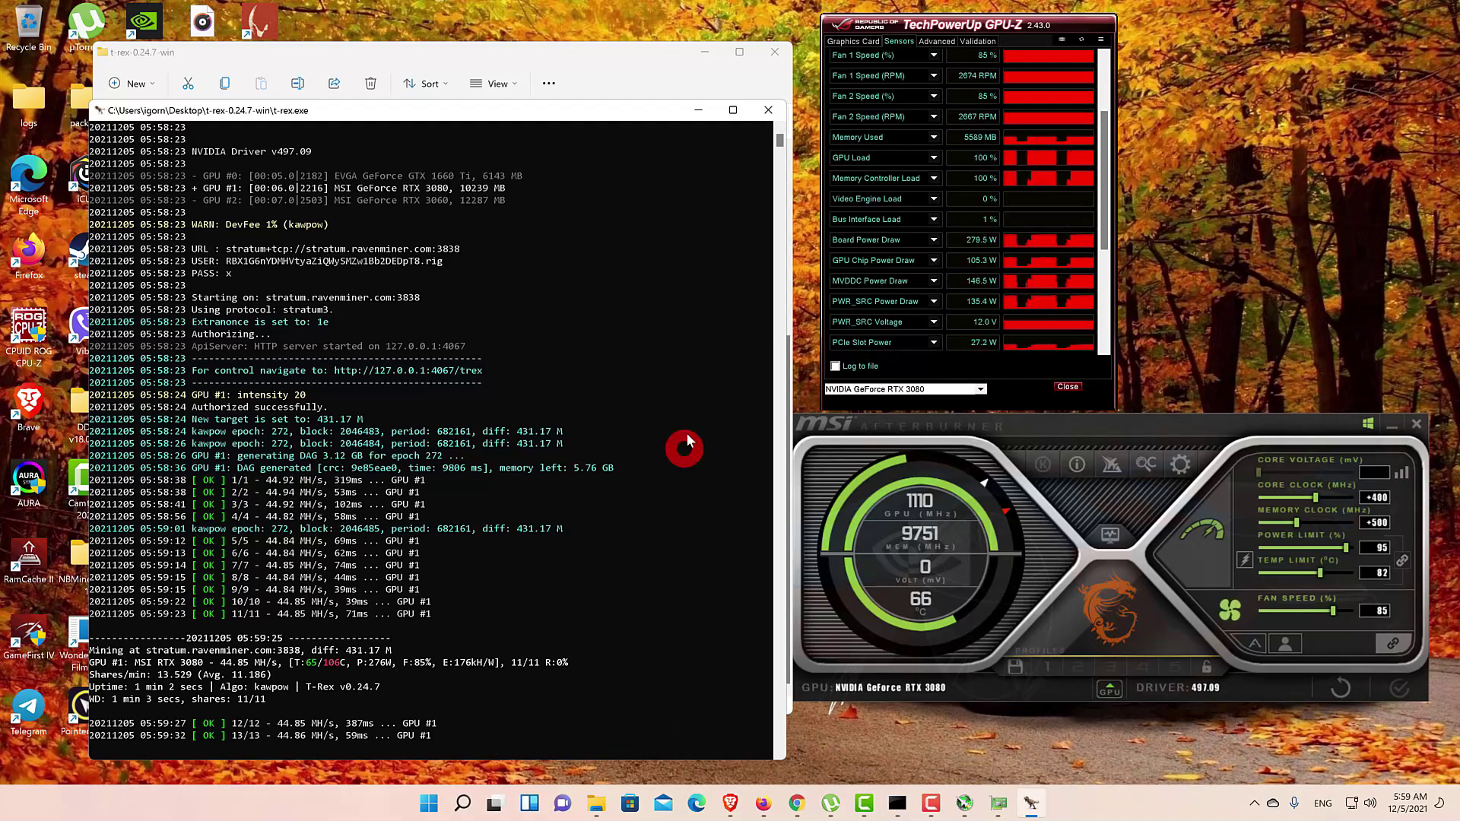
Step: Stop the miner and apply memory clock +900 MHz and power limit 90% in Afterburner
click(766, 110)
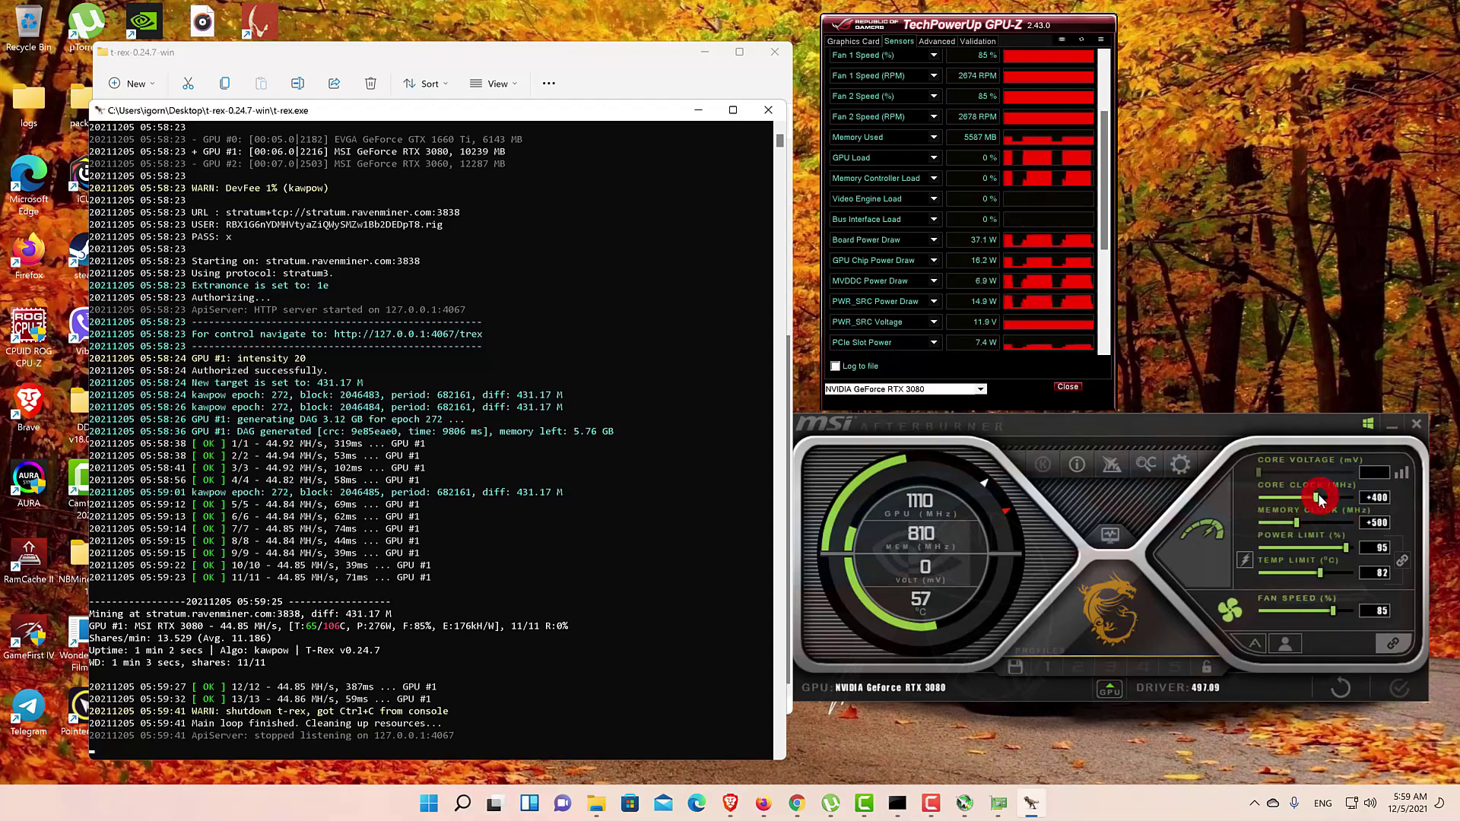
click(1298, 524)
drag(1297, 523, 1314, 526)
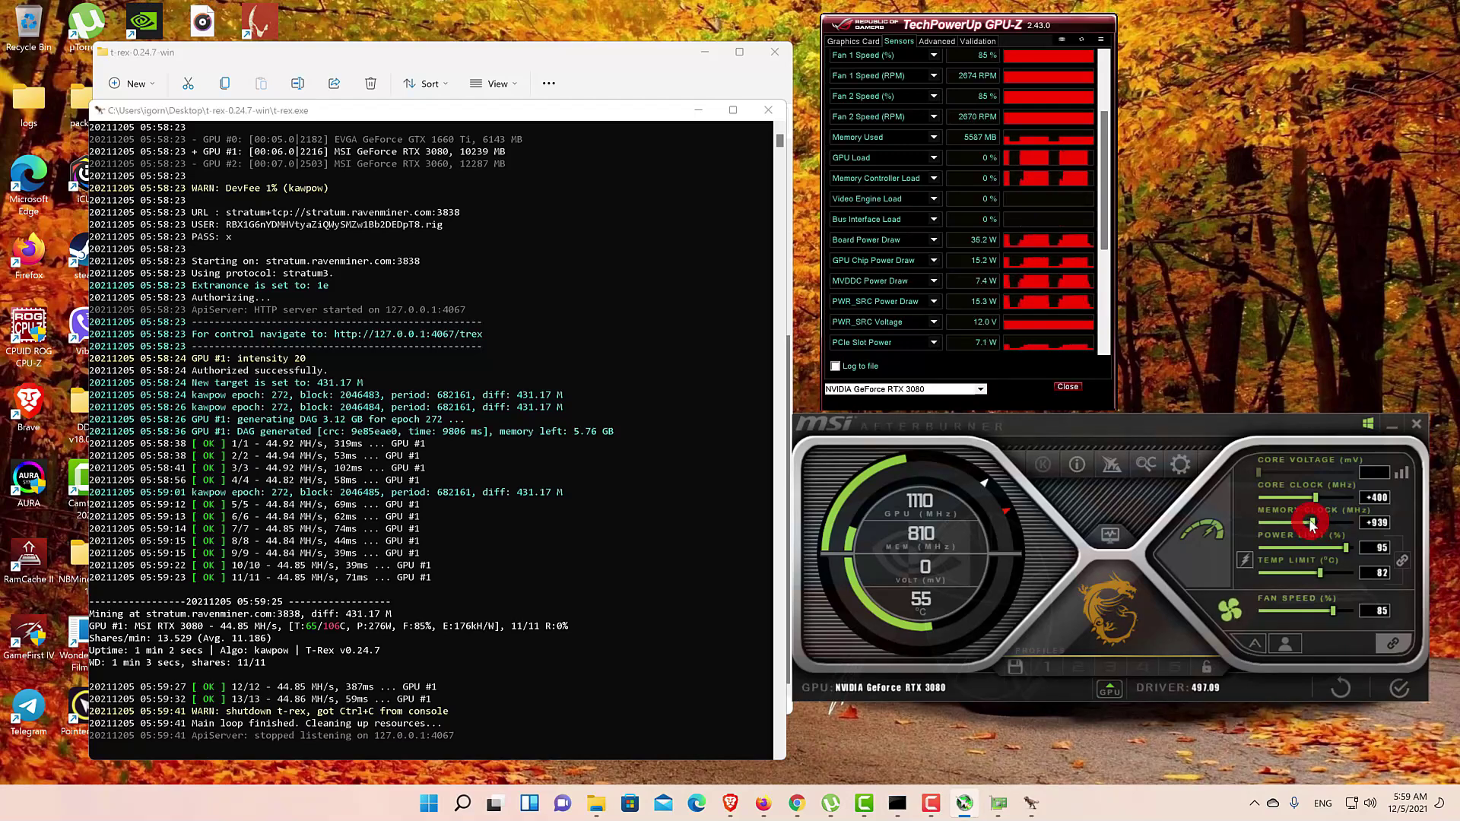
drag(1311, 522, 1311, 524)
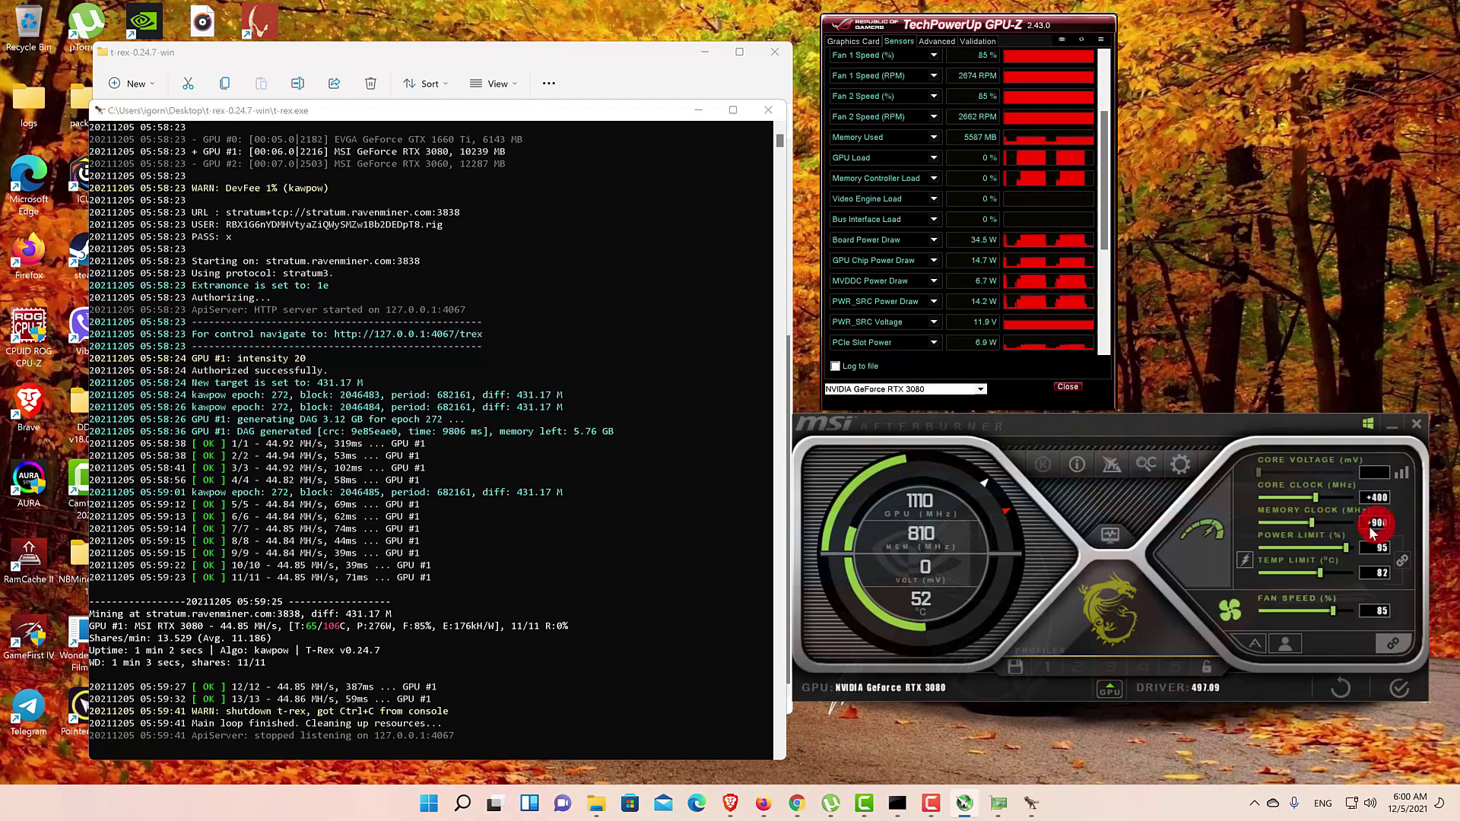
drag(1347, 547, 1340, 549)
click(1399, 692)
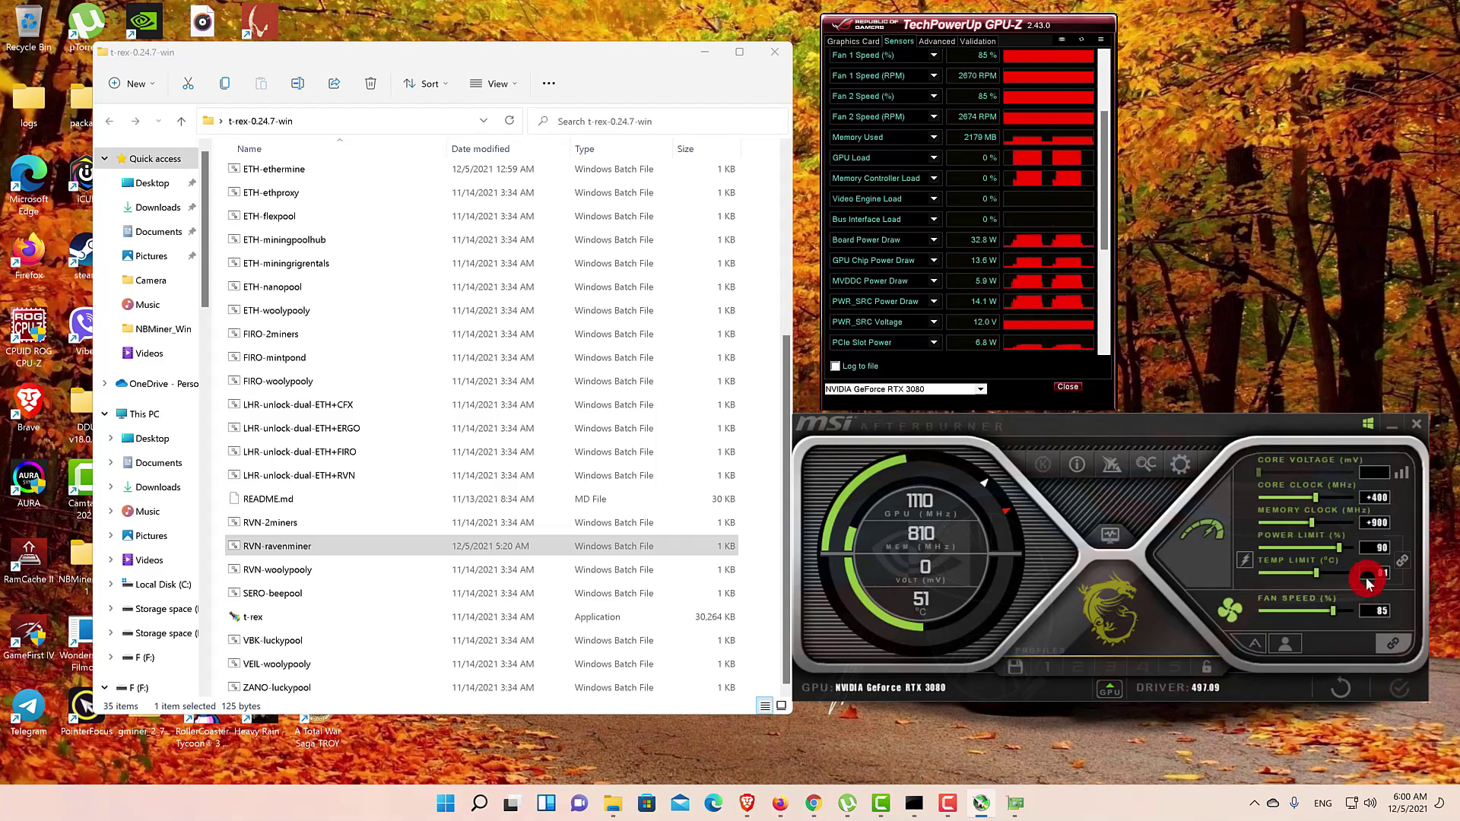
Step: Start RVN-ravenminer, minimize its command window, and place the miner console over the folder window, extended down toward the taskbar
click(609, 546)
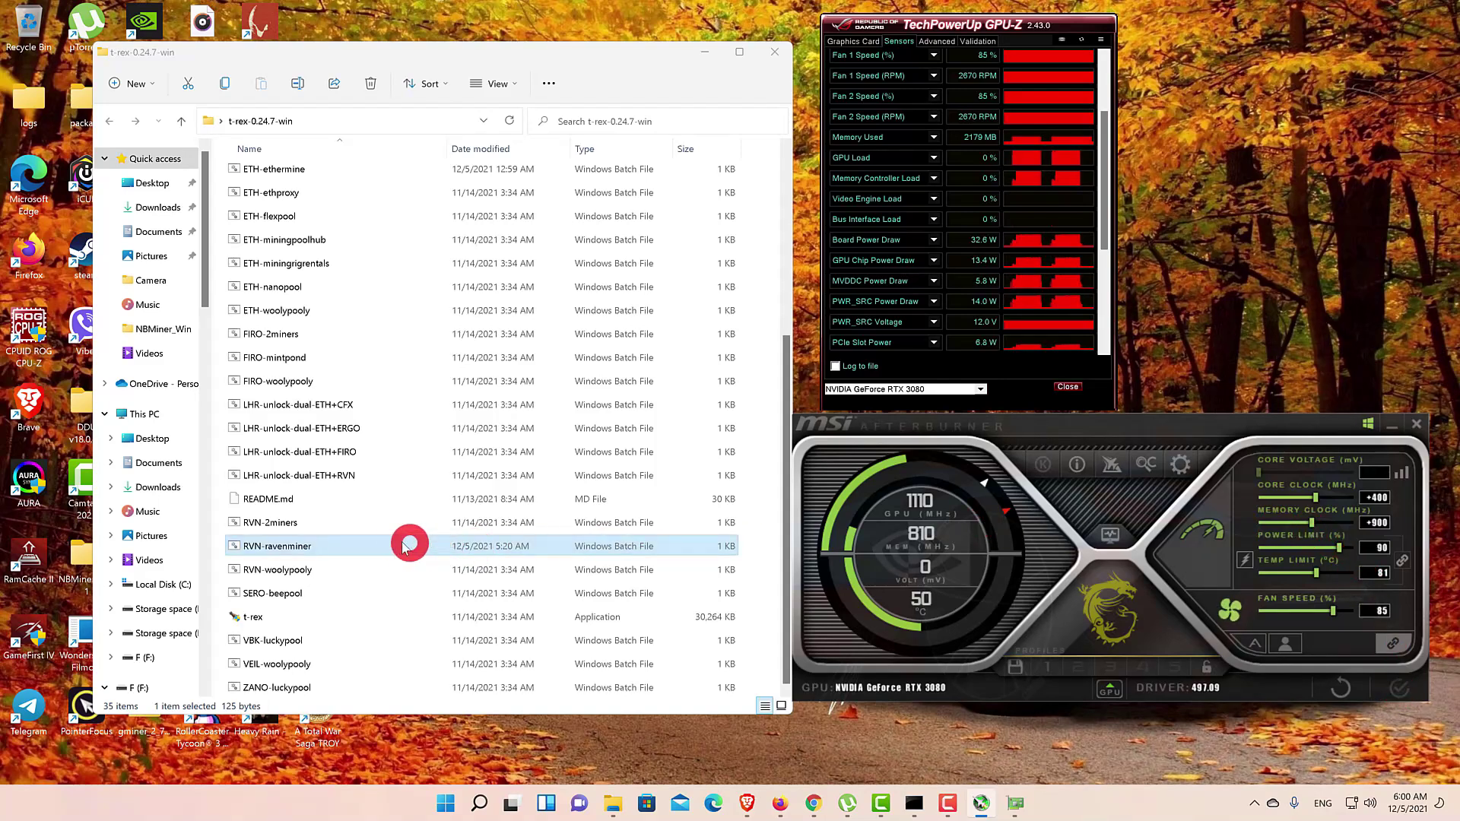
double_click(397, 546)
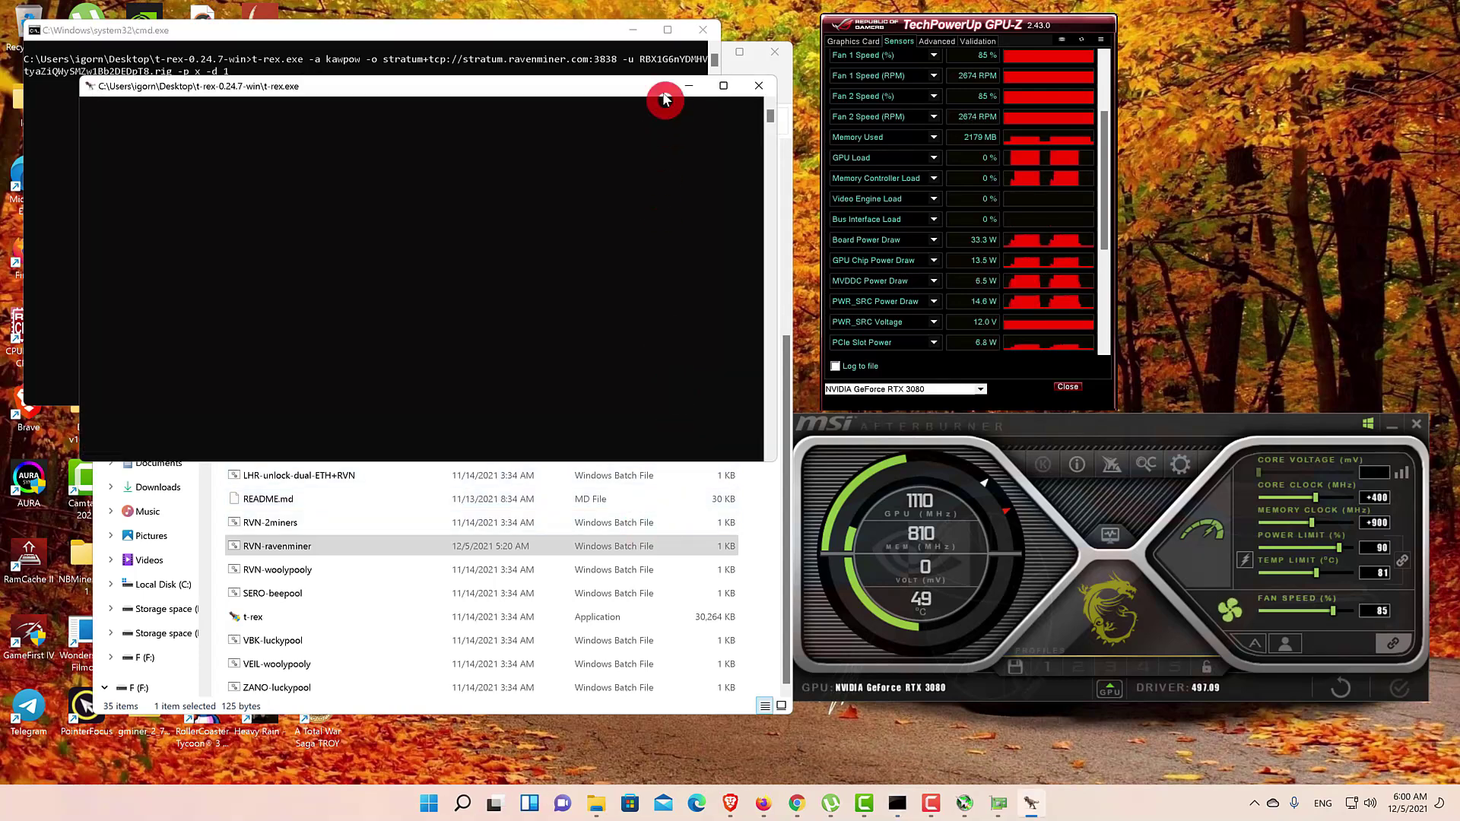
click(633, 38)
drag(641, 93, 646, 71)
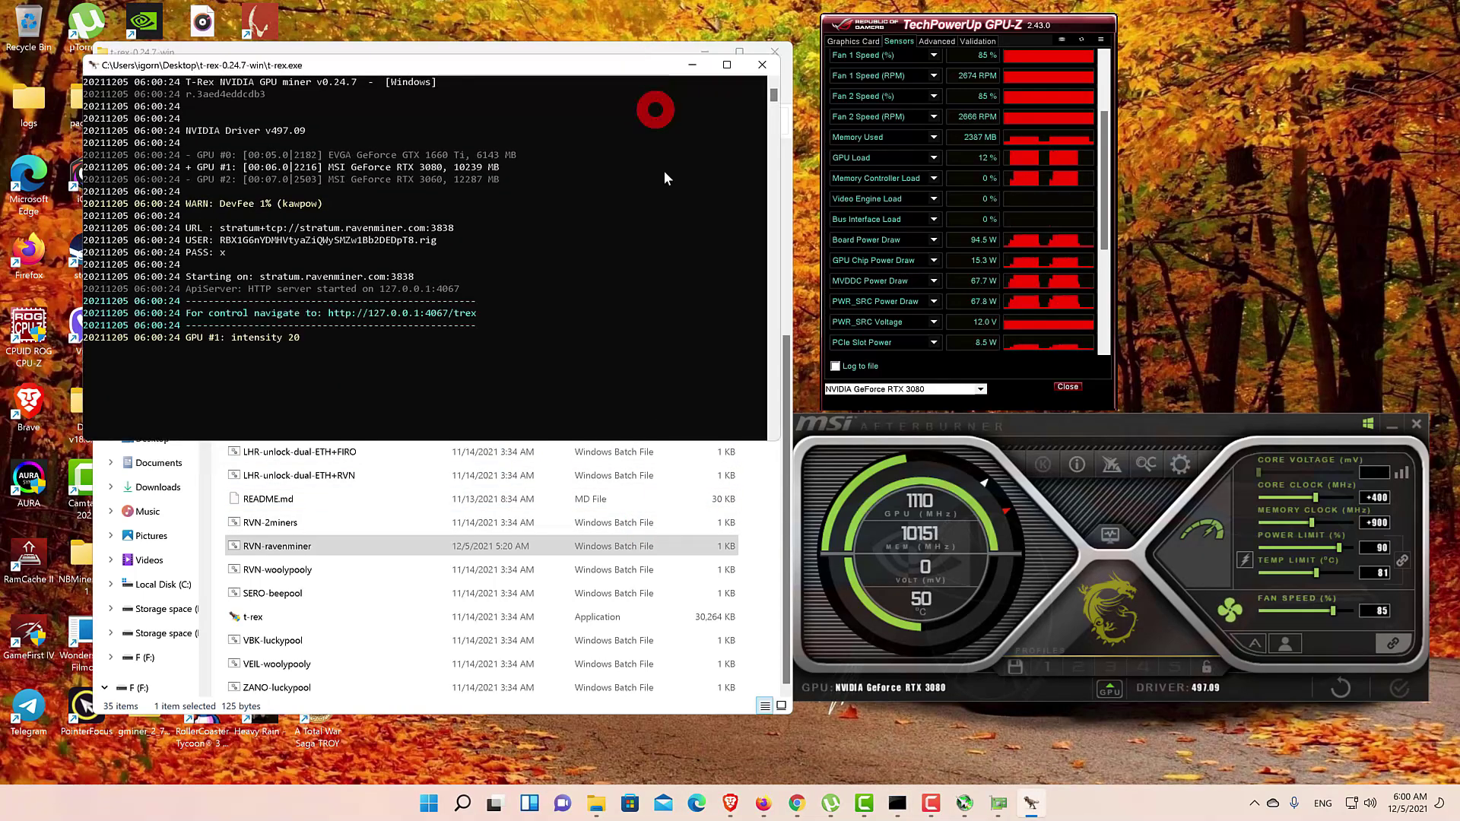
drag(744, 446, 772, 730)
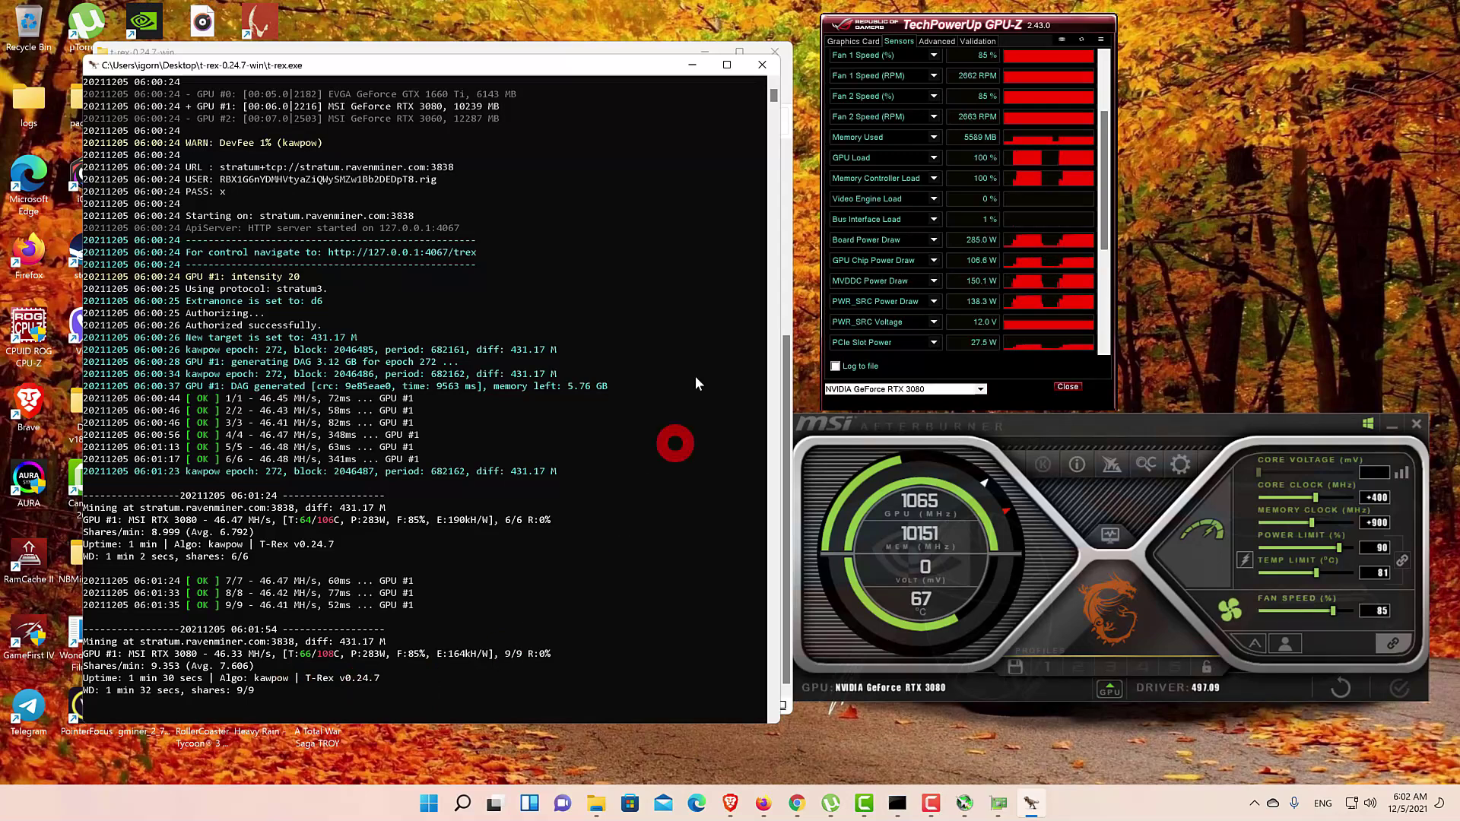
Step: Stop the miner and apply a power limit of 100% in Afterburner
click(757, 65)
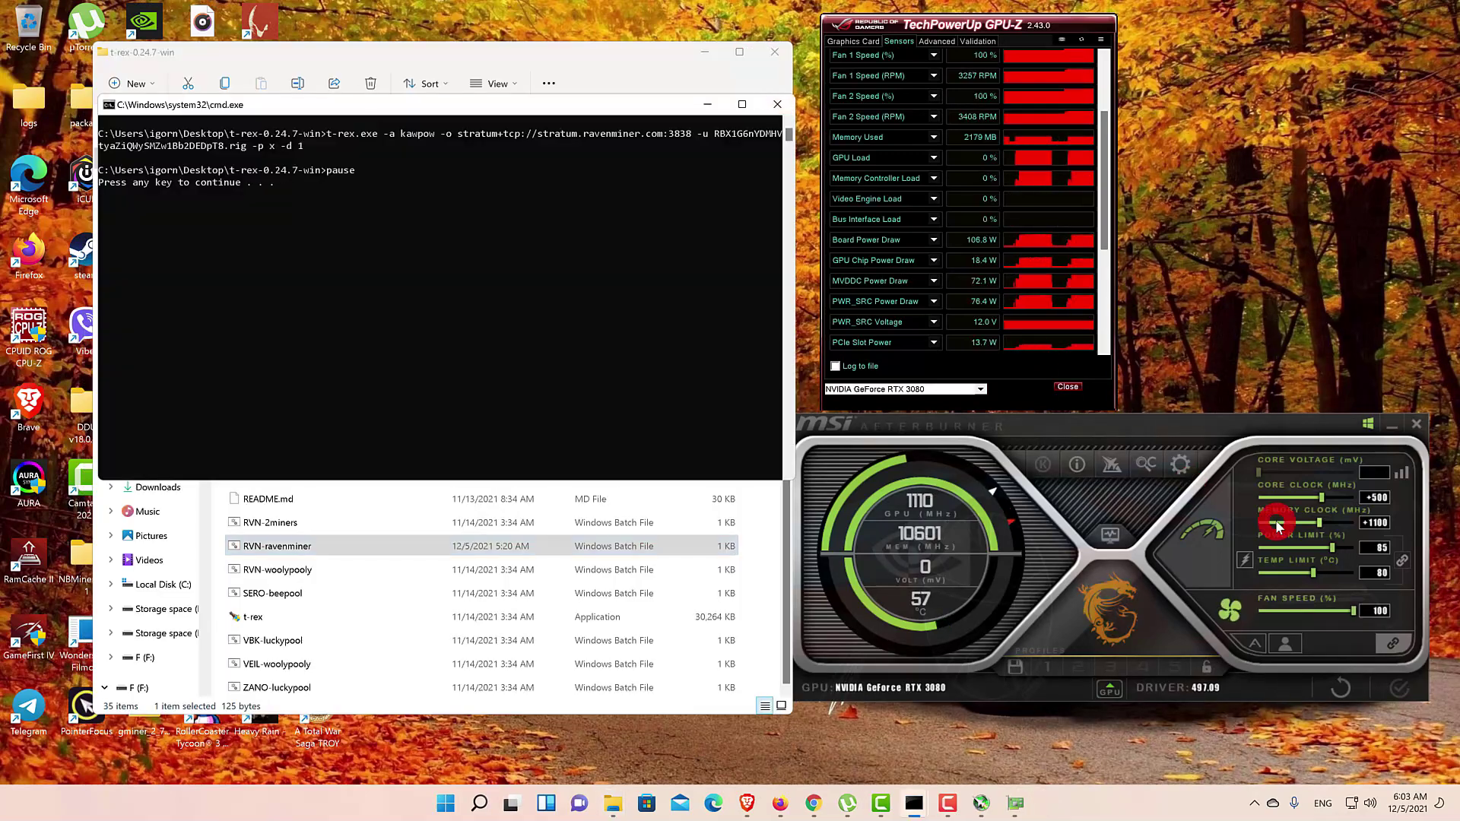
drag(1313, 573, 1346, 549)
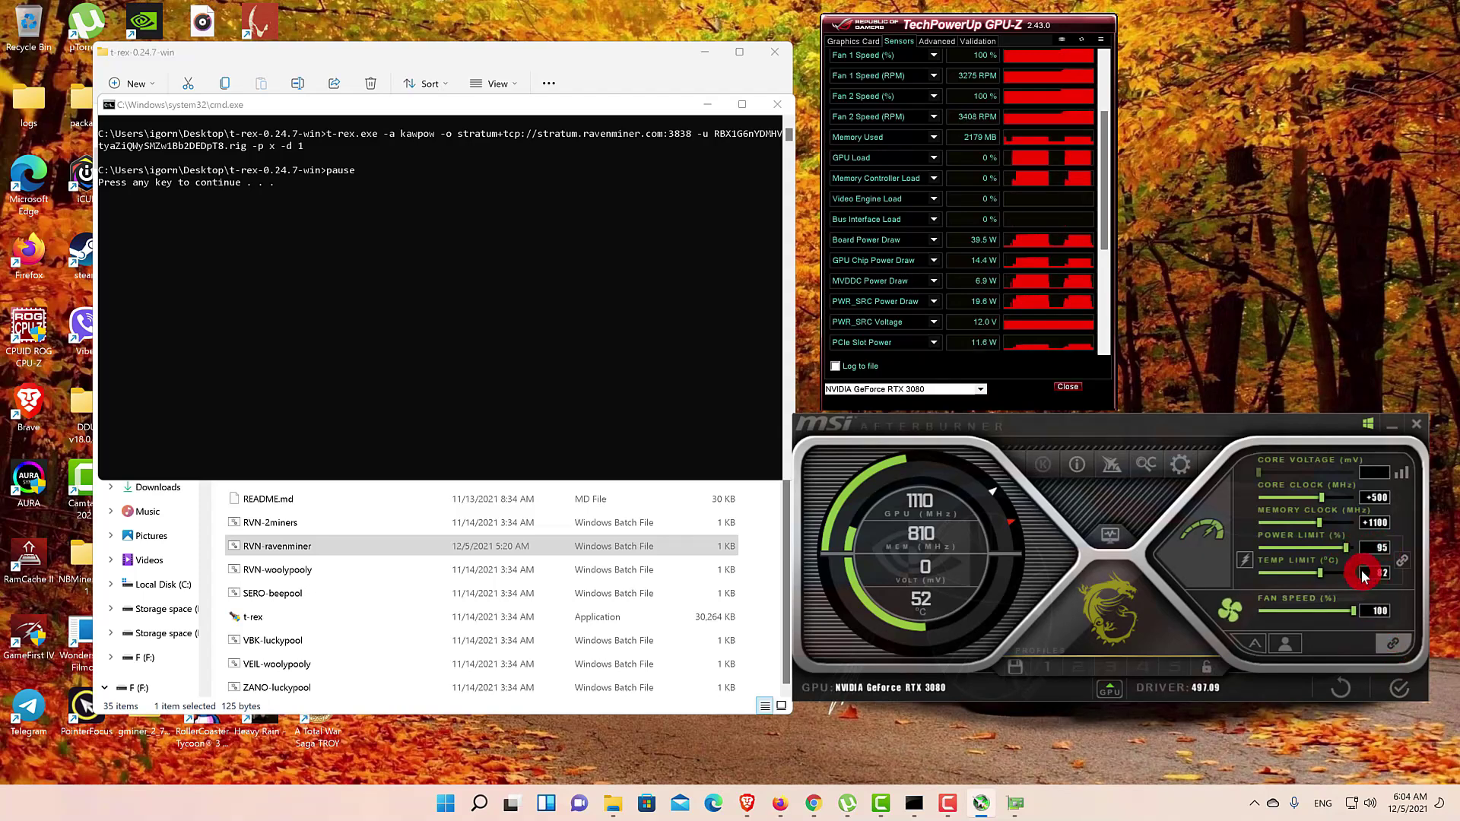
drag(1346, 548, 1365, 555)
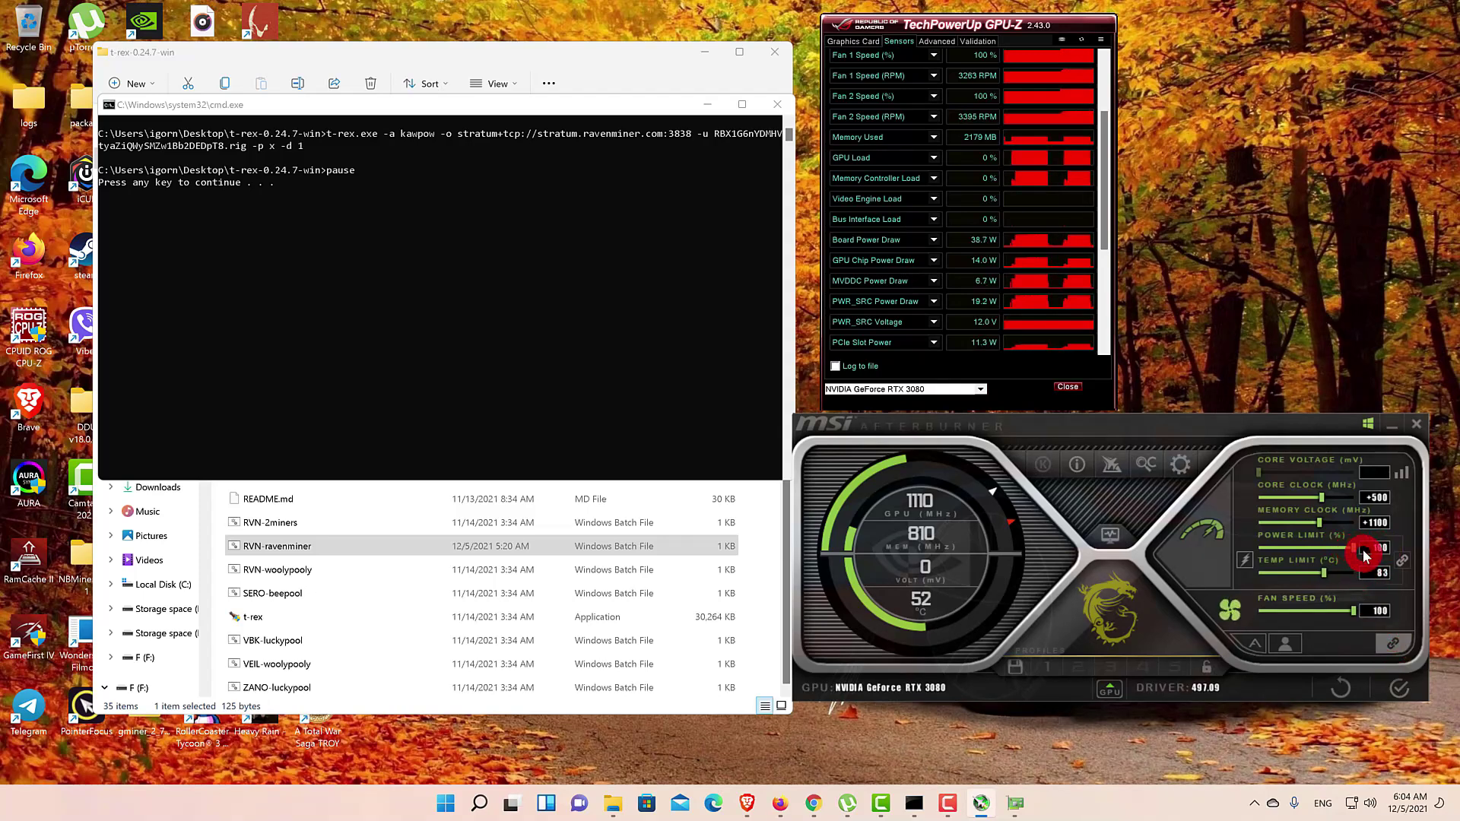
click(1398, 692)
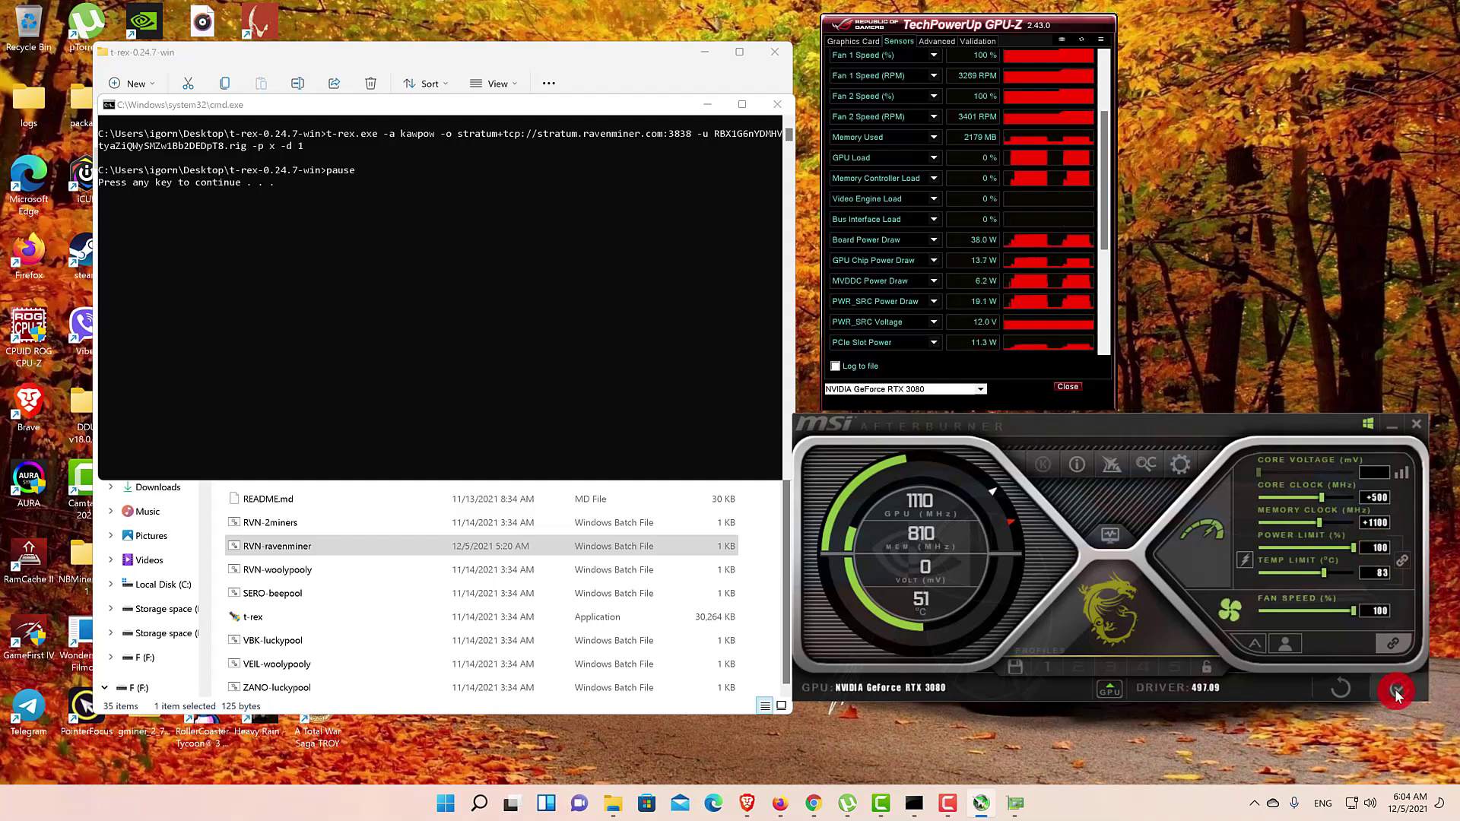
Step: Minimize the leftover command window, start RVN-ravenminer again, and fit its lengthened console over the folder window
click(707, 105)
double_click(280, 547)
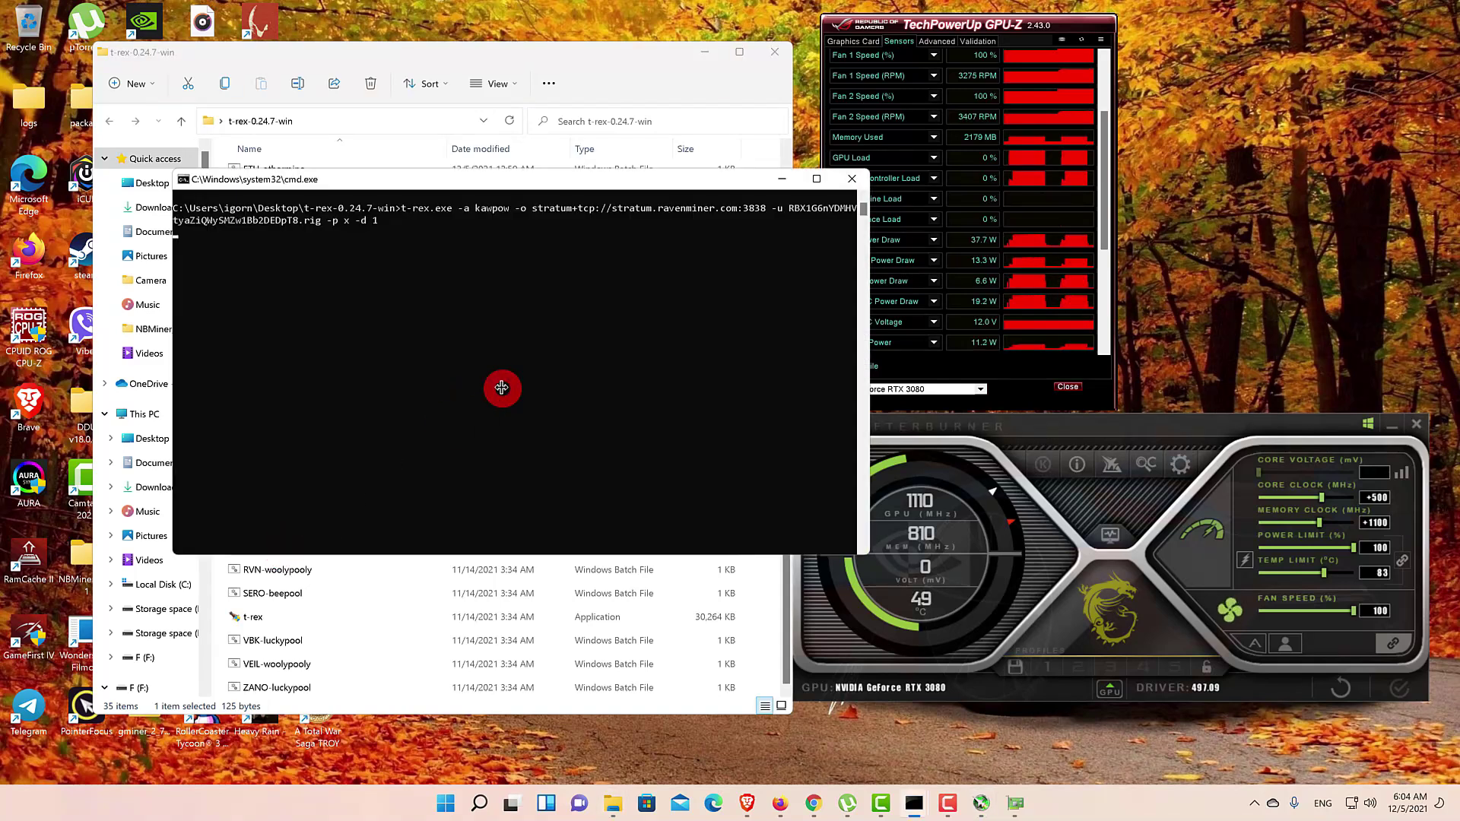
click(785, 185)
drag(726, 446, 729, 709)
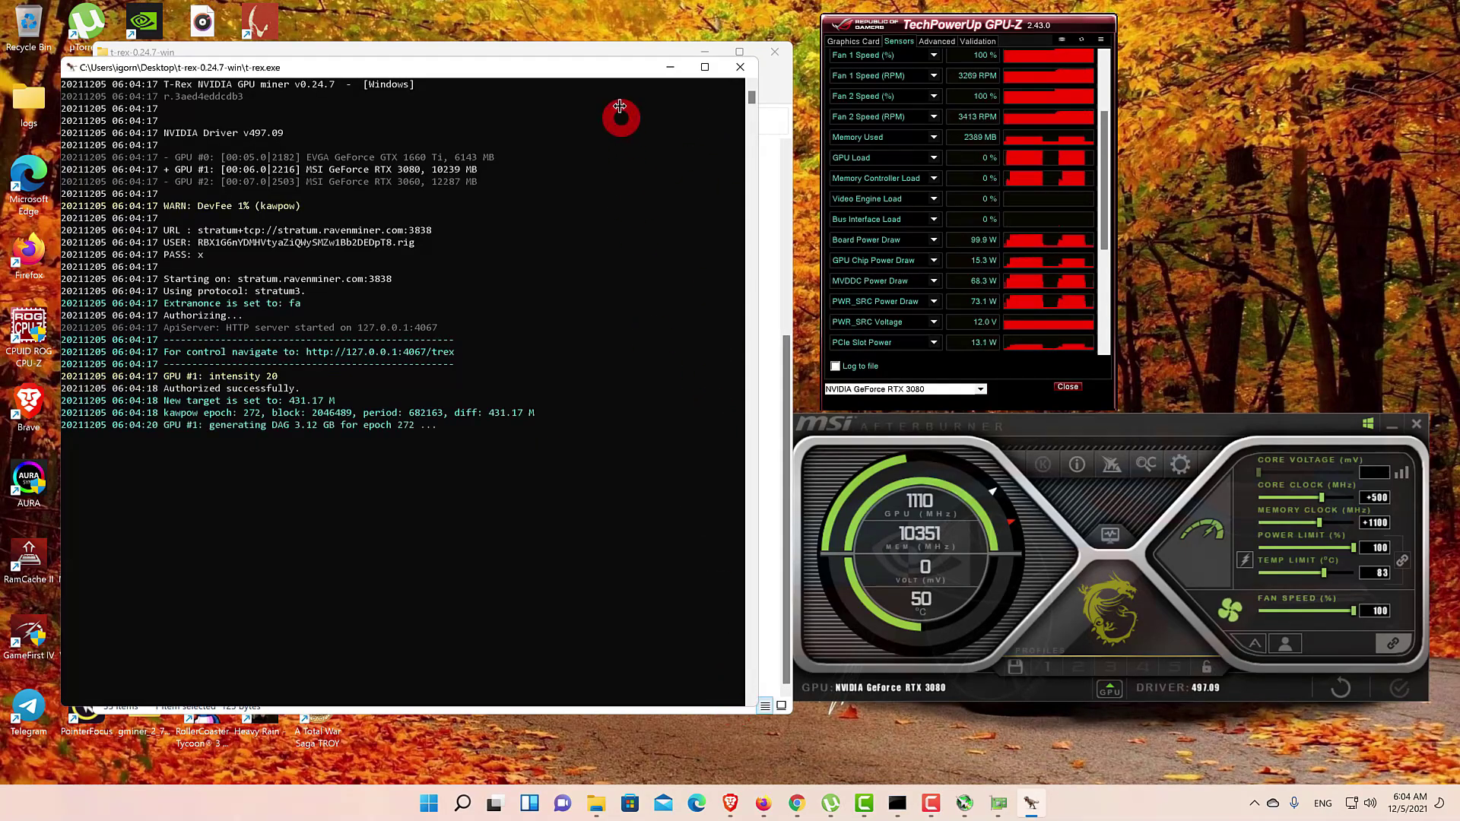
drag(619, 68, 643, 70)
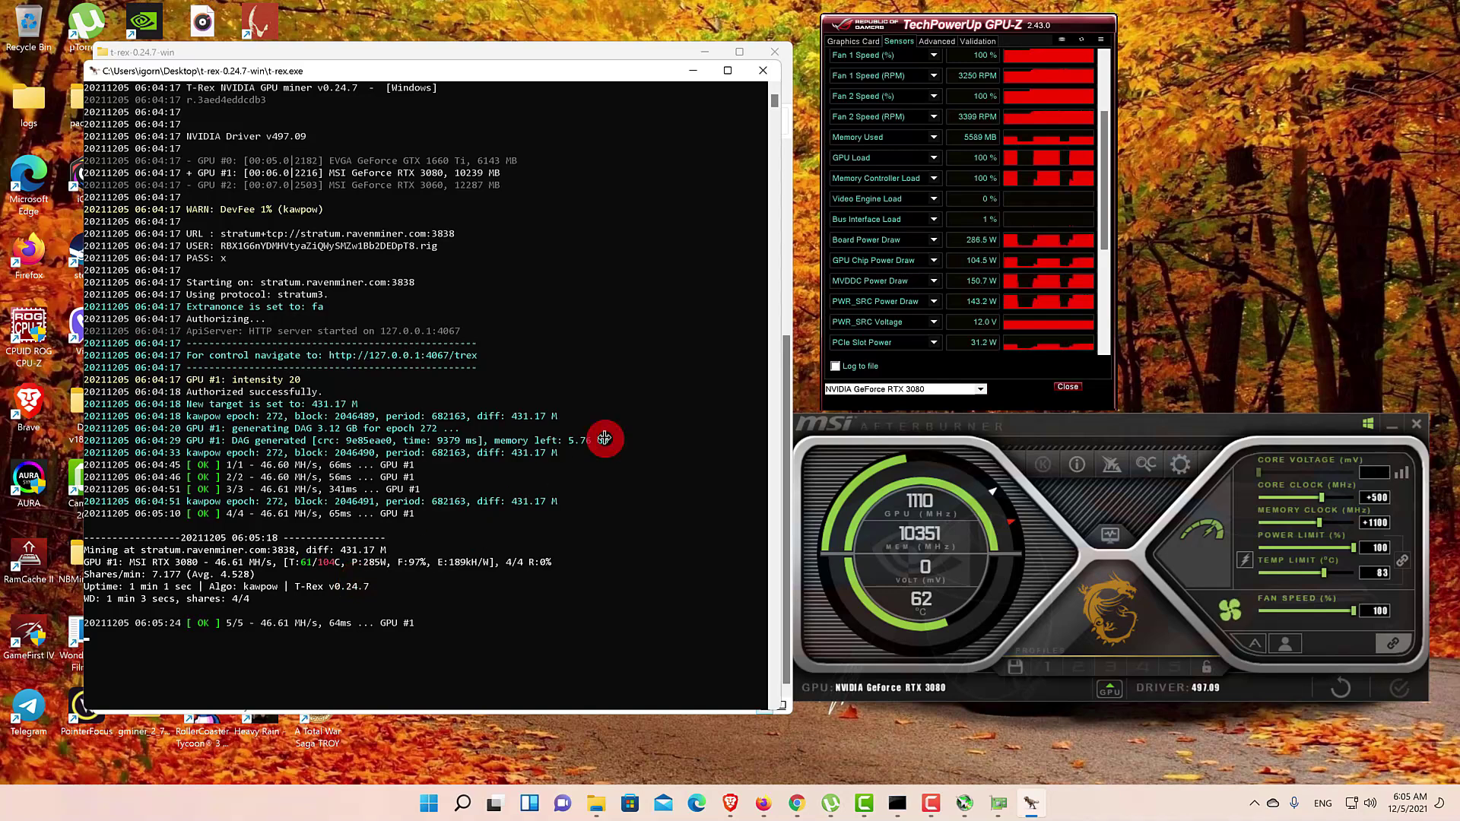
Step: Stop the miner and apply core clock +600 MHz, memory clock +1200 MHz and power limit 90% in Afterburner
click(761, 66)
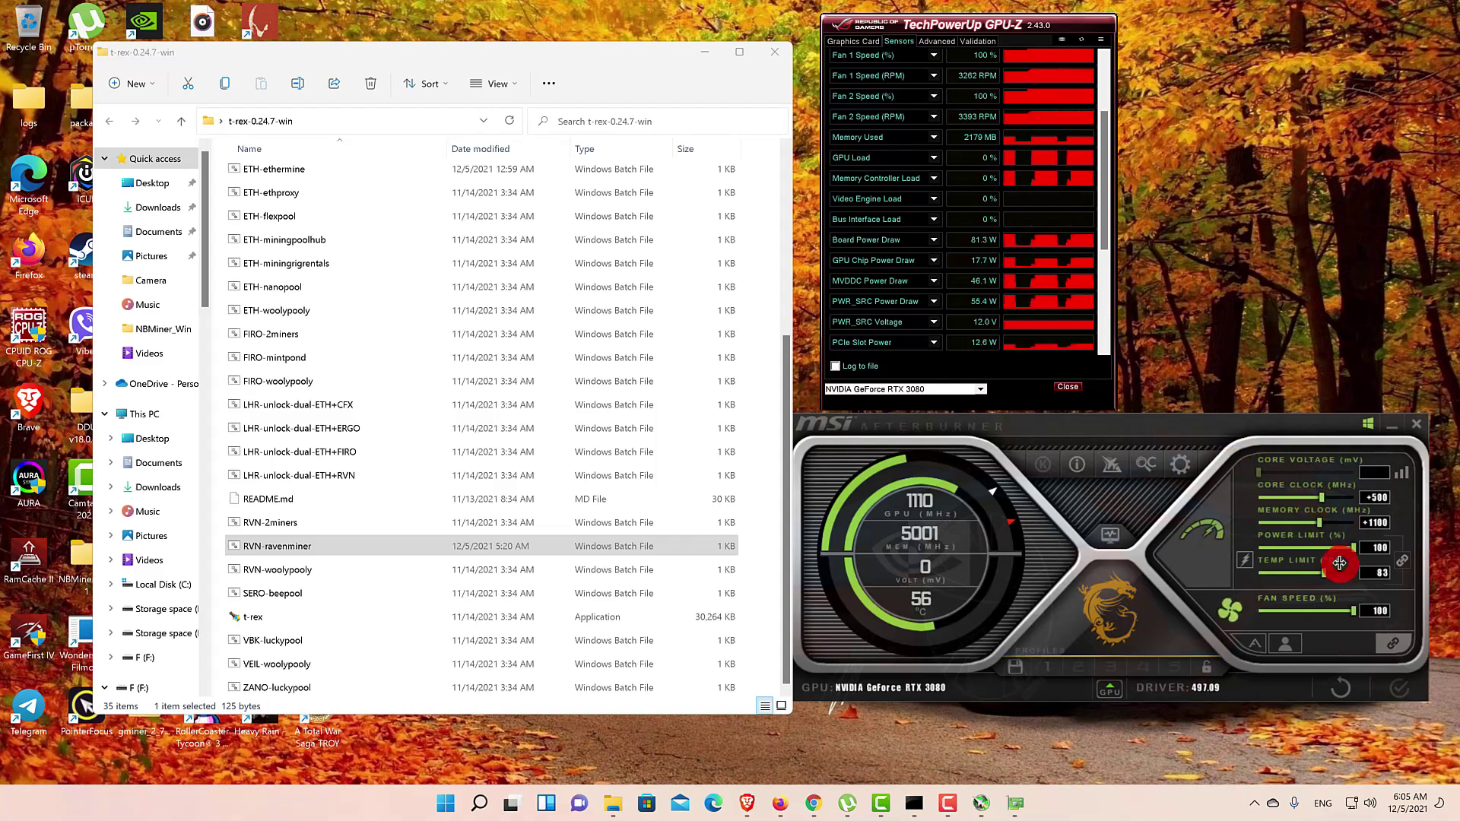
drag(1322, 495, 1330, 495)
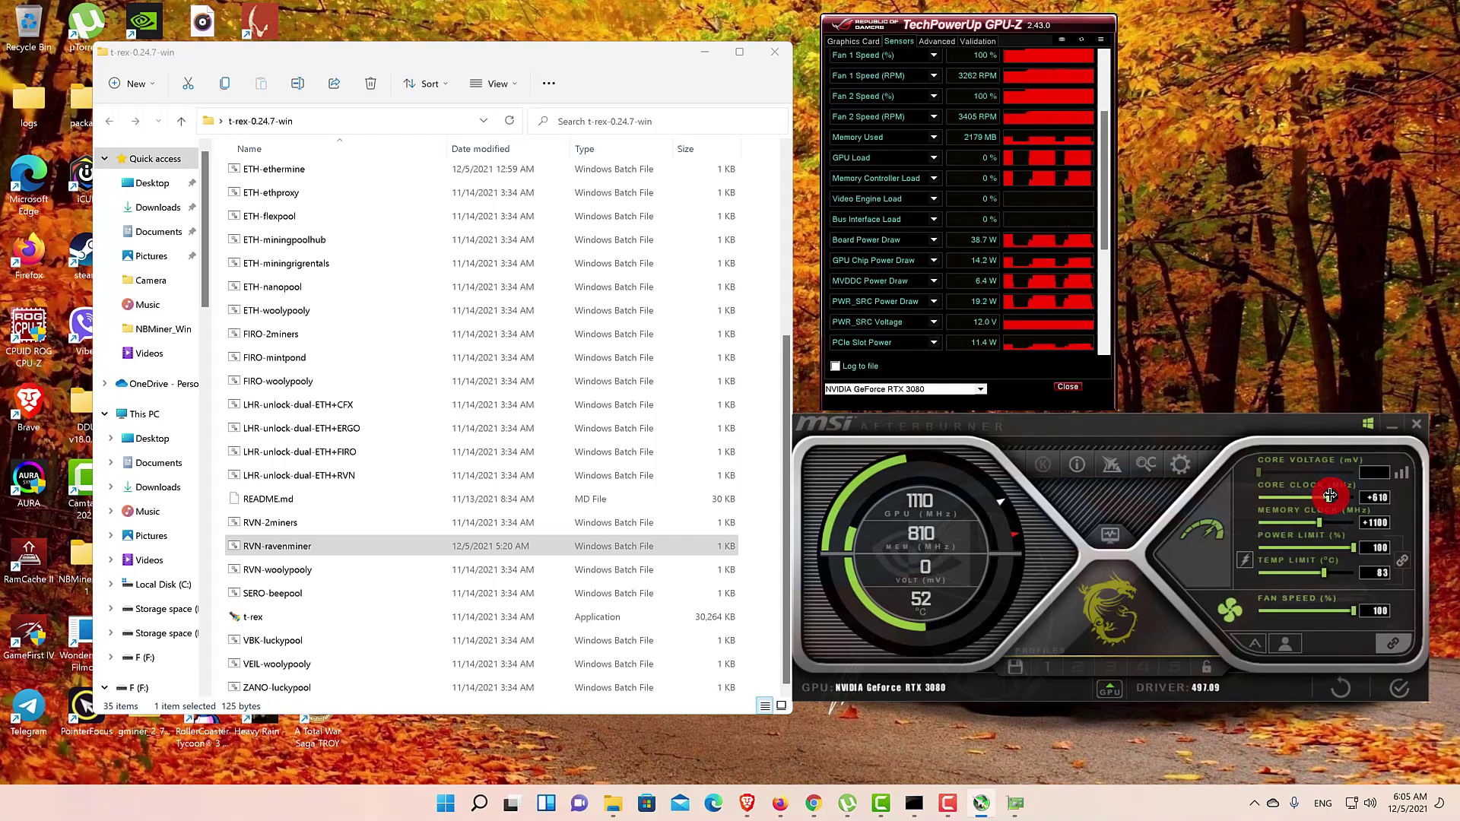
drag(1330, 495, 1341, 544)
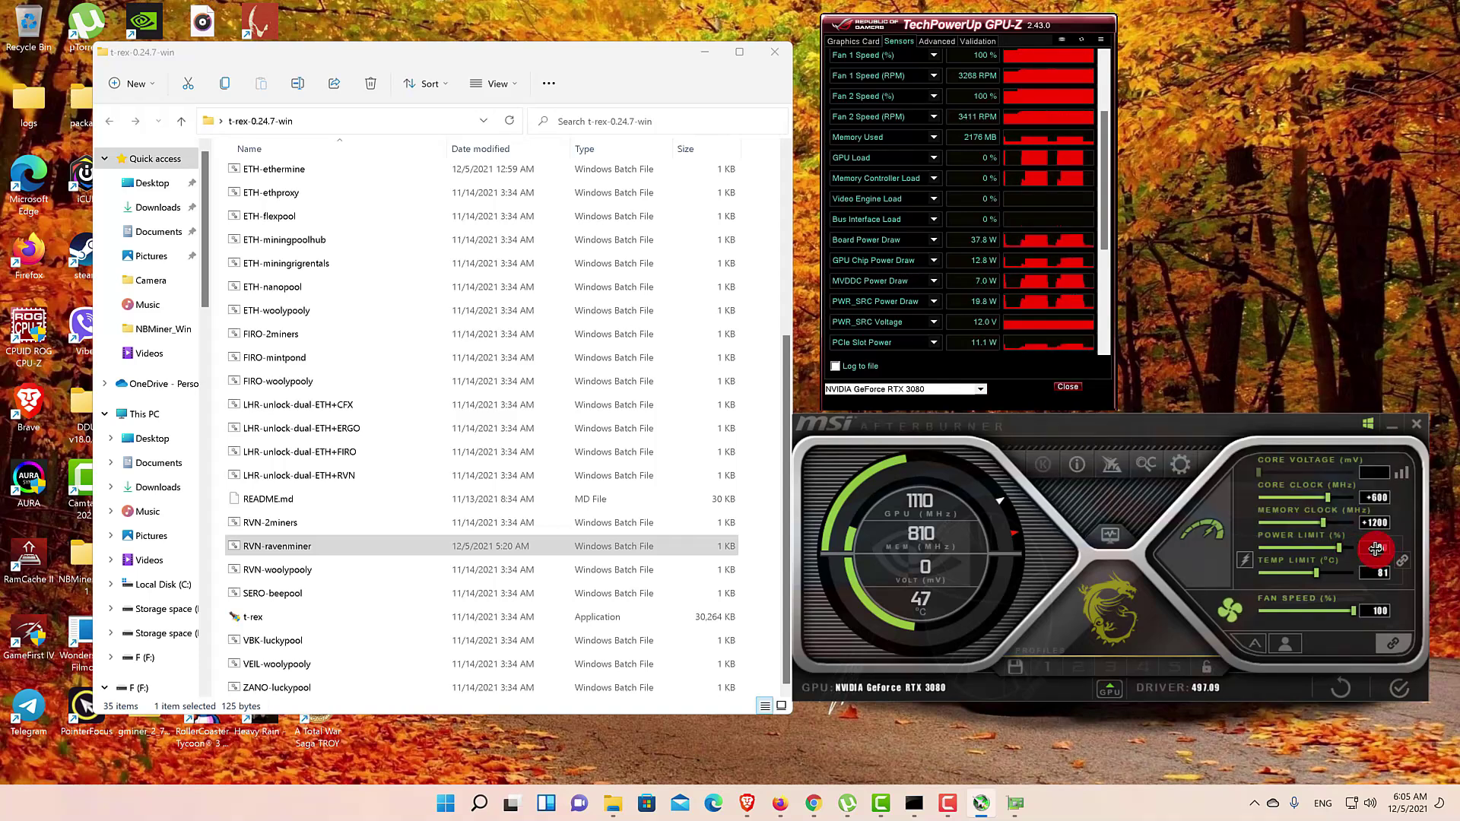
click(1391, 699)
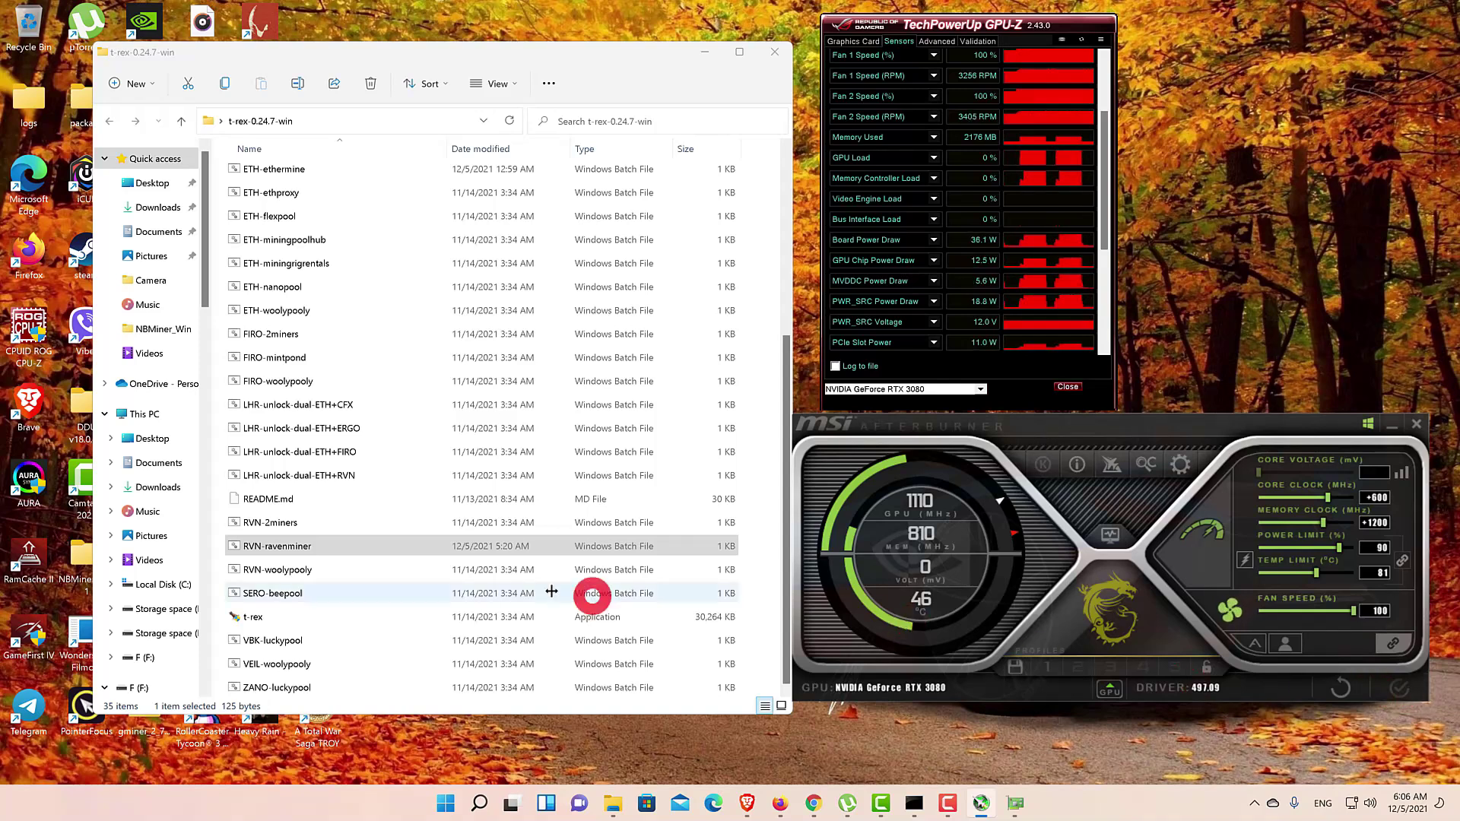
Step: Launch RVN-ravenminer with the new clocks, move its console over the folder window, and extend it downward
double_click(349, 549)
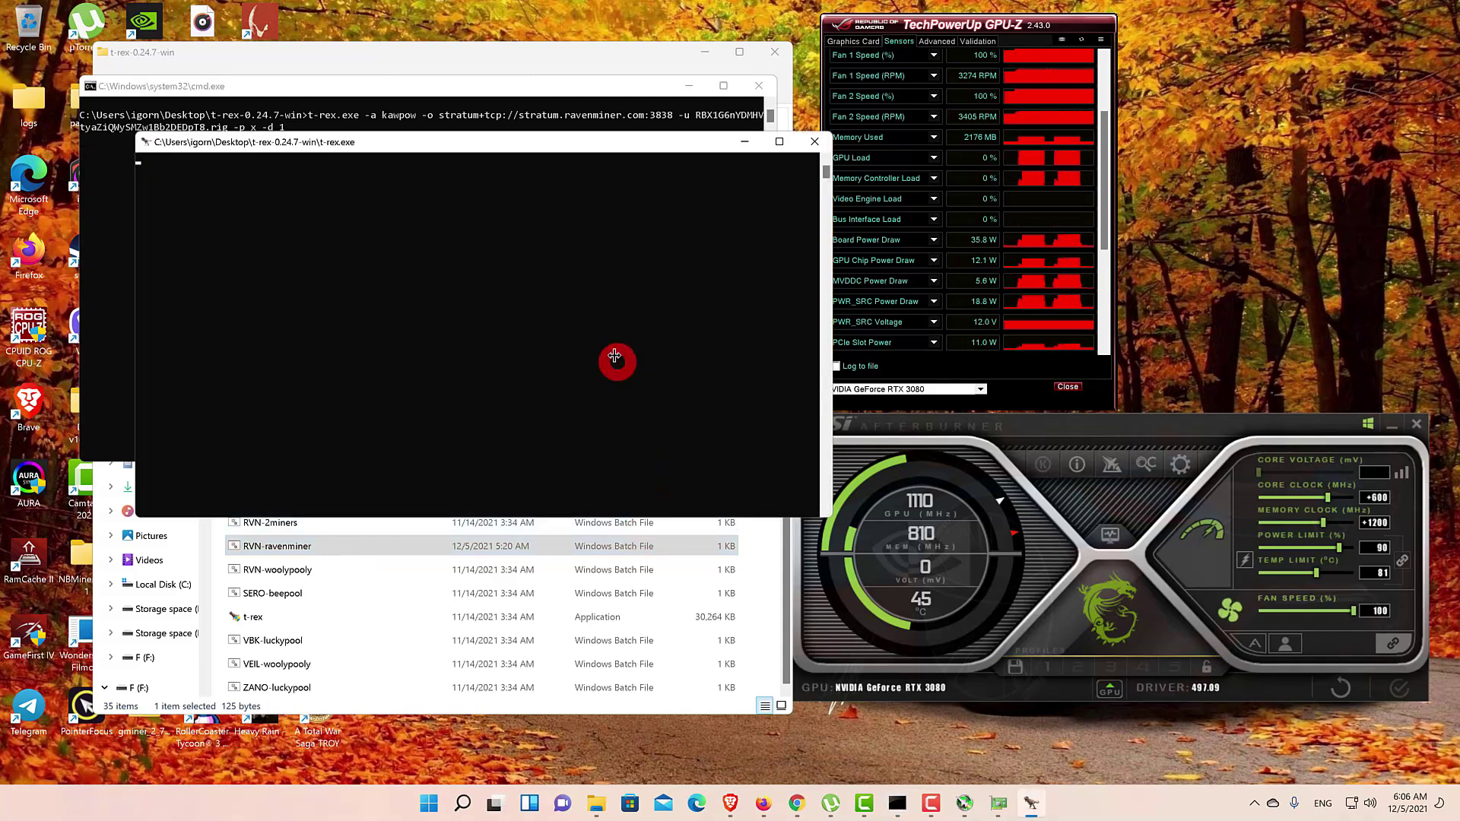
drag(643, 153, 593, 98)
drag(704, 455, 767, 702)
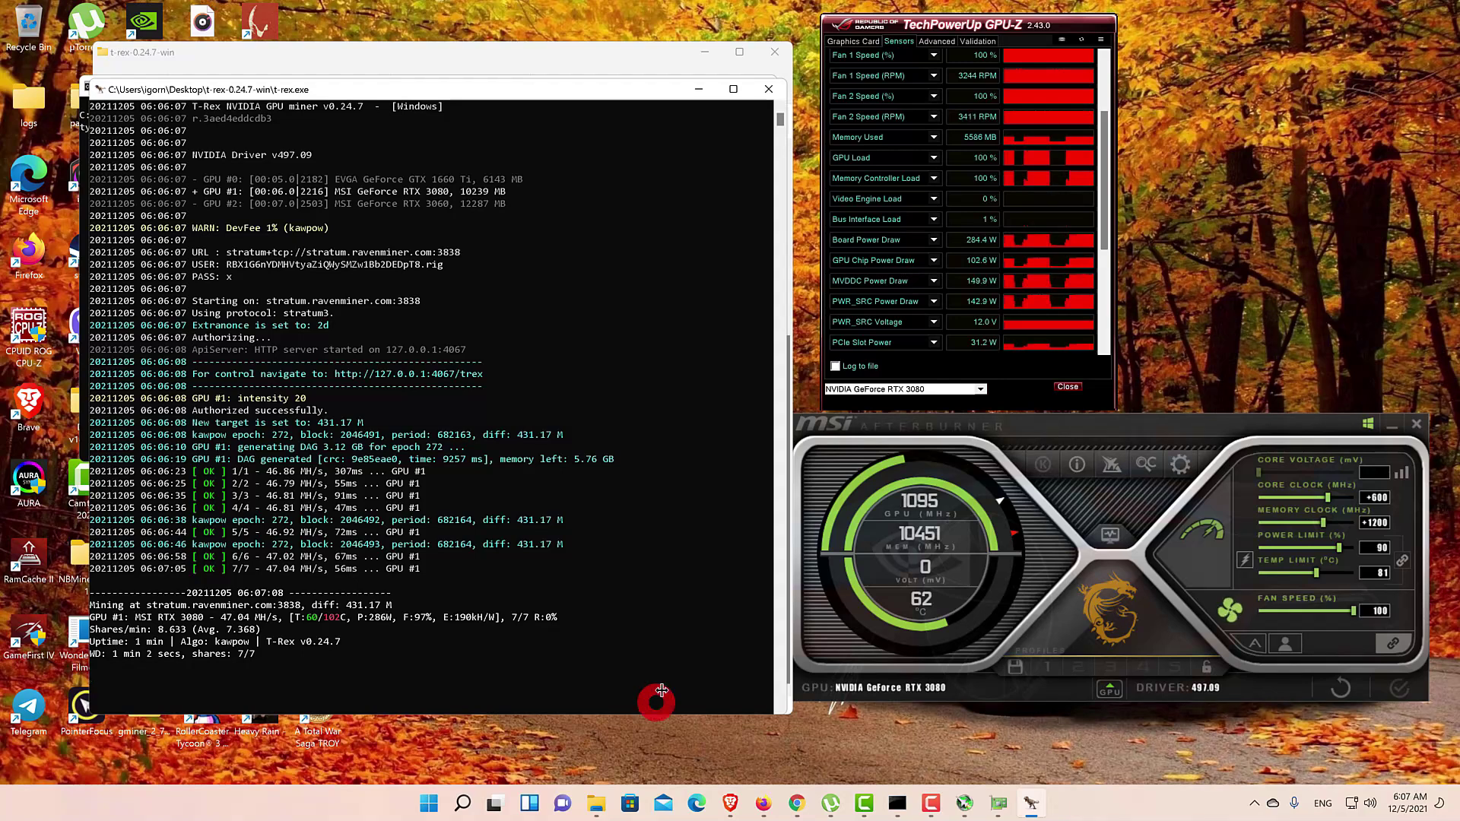
Step: Shut down the running T-Rex miner and close its remaining command window
key(ctrl+c)
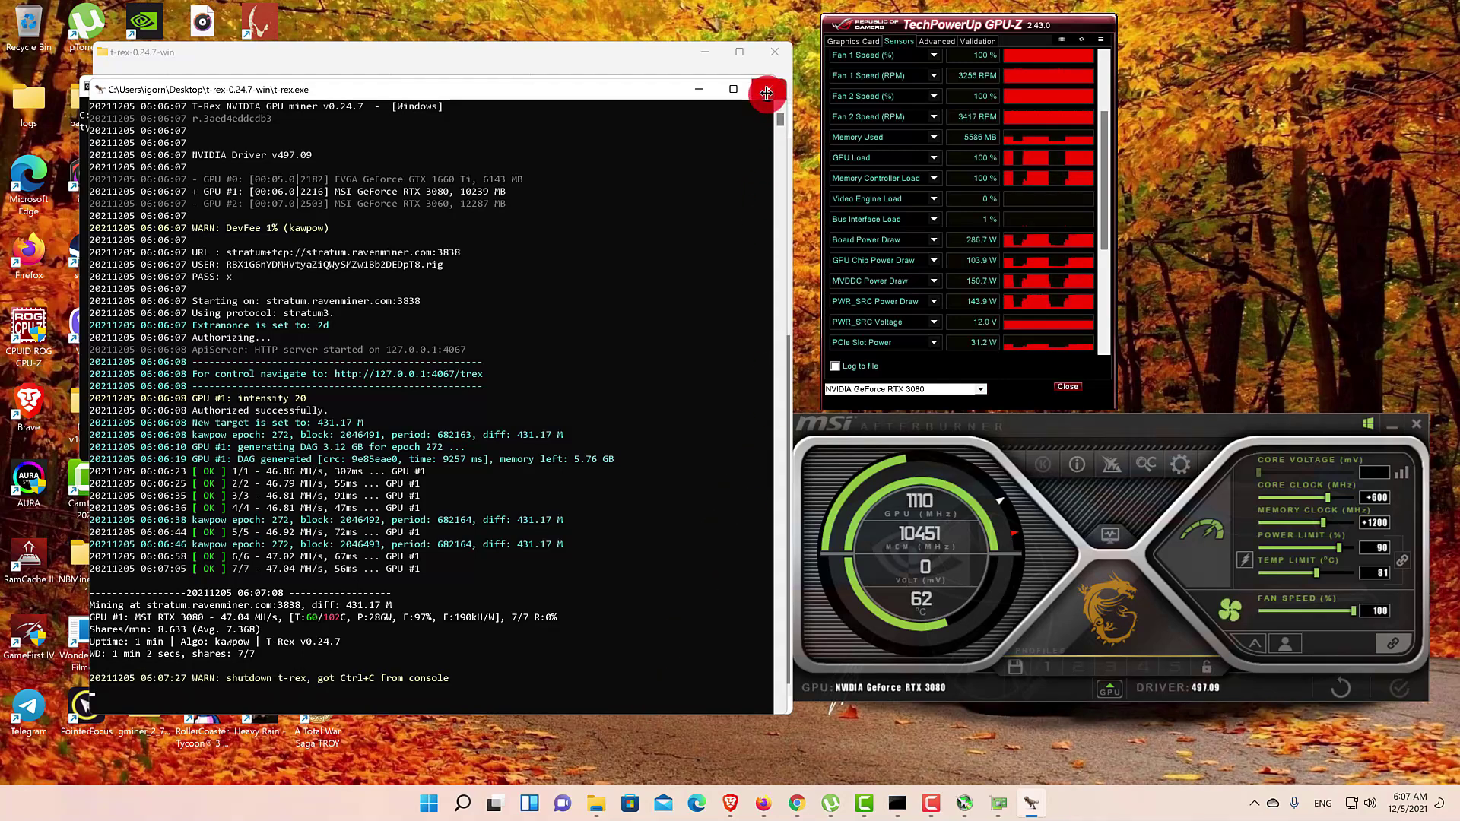
click(767, 92)
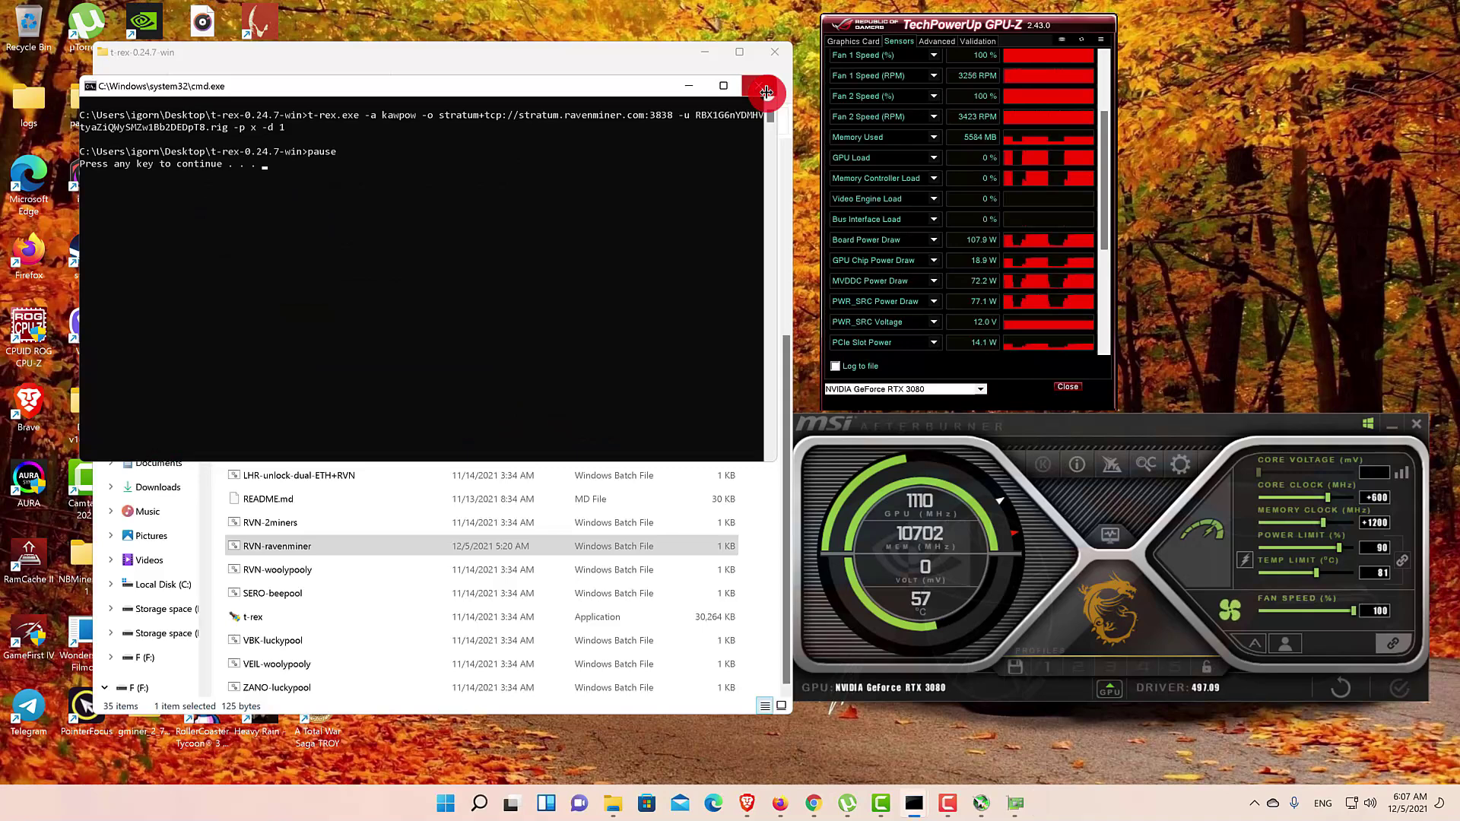
click(766, 92)
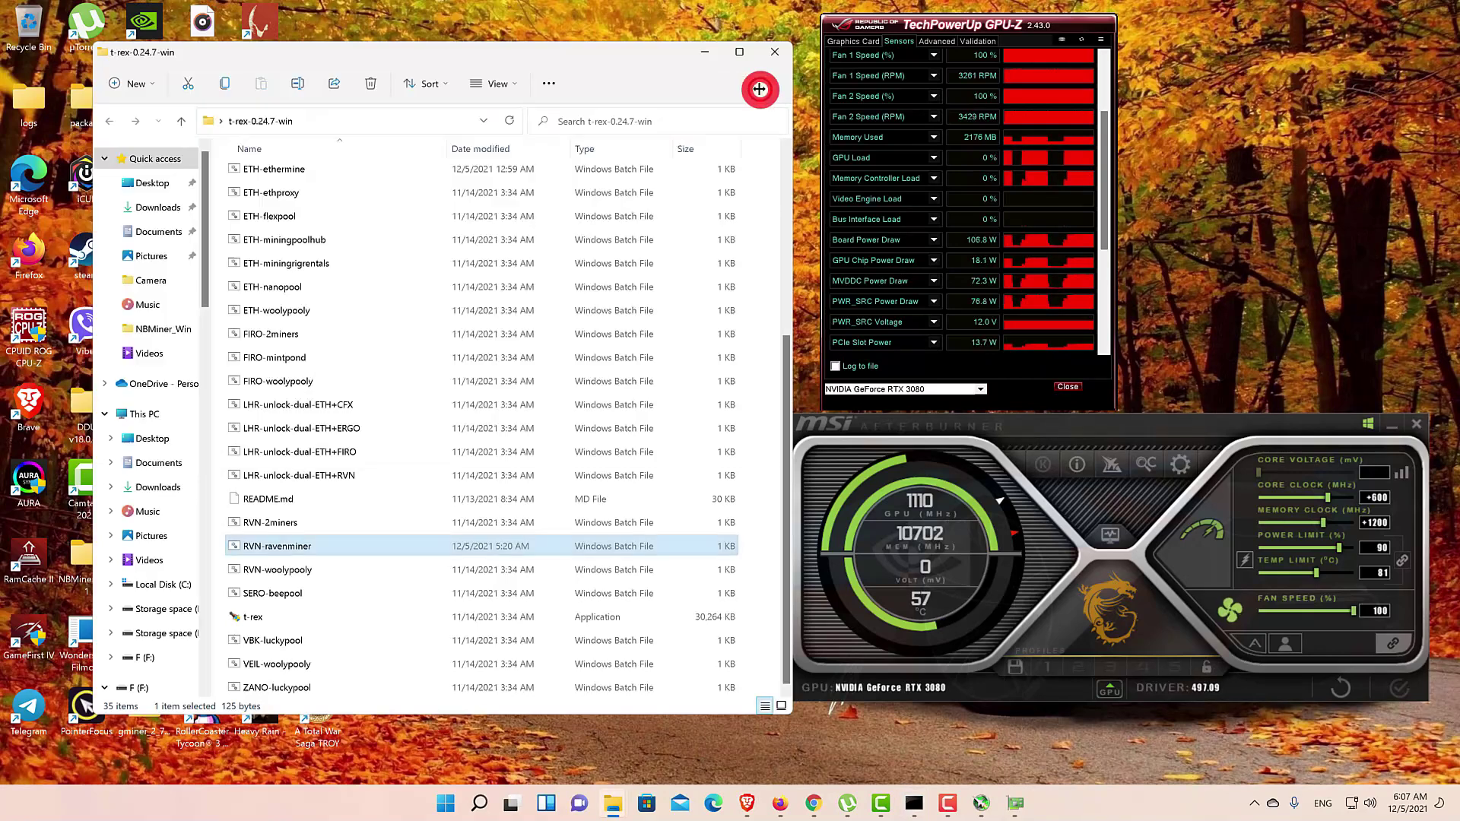
Step: Set the core clock offset to +700 MHz and the memory clock offset to +1290 MHz in Afterburner
click(1329, 497)
drag(1329, 497, 1335, 498)
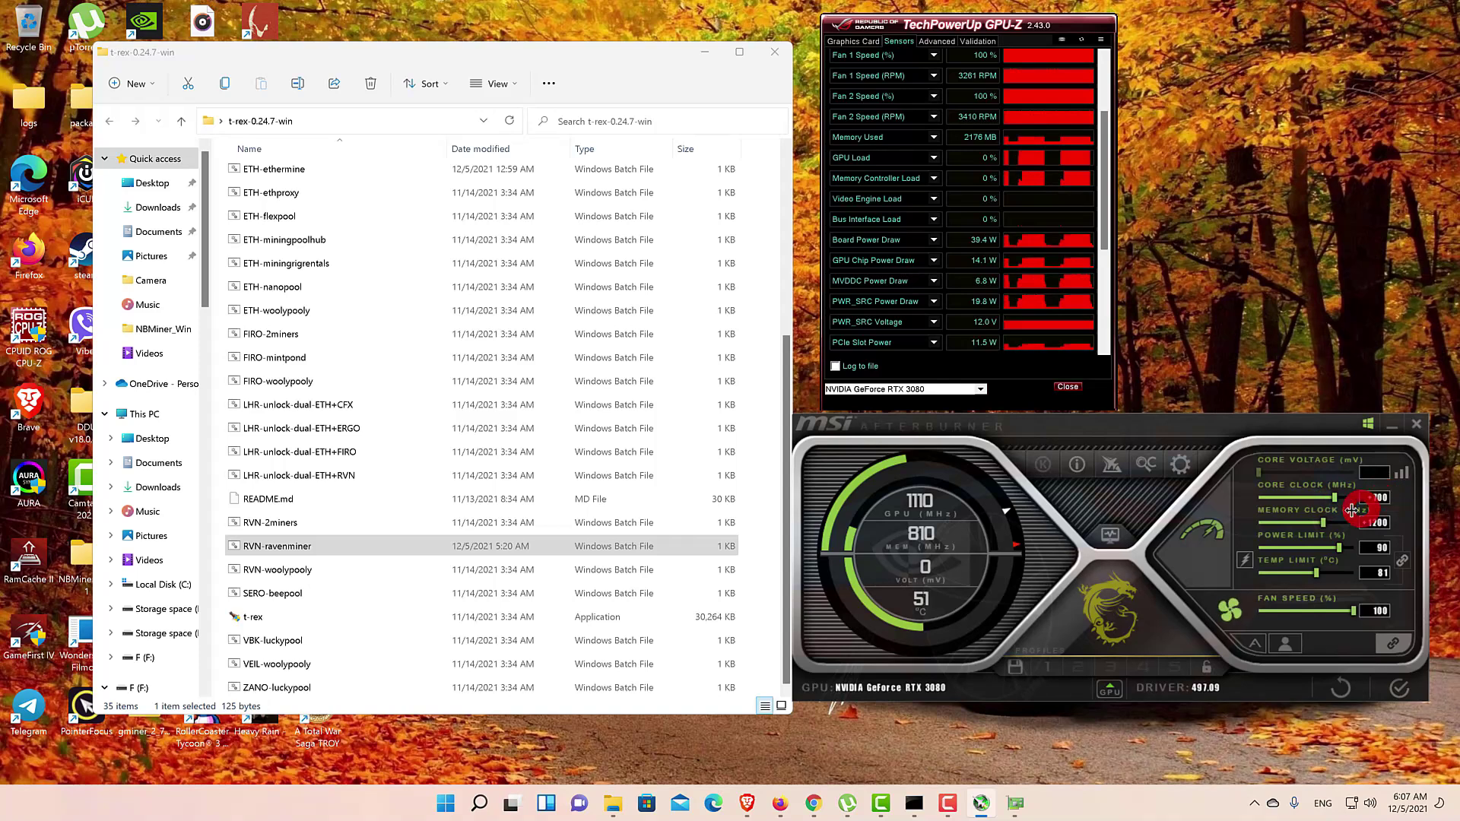
drag(1324, 523, 1328, 522)
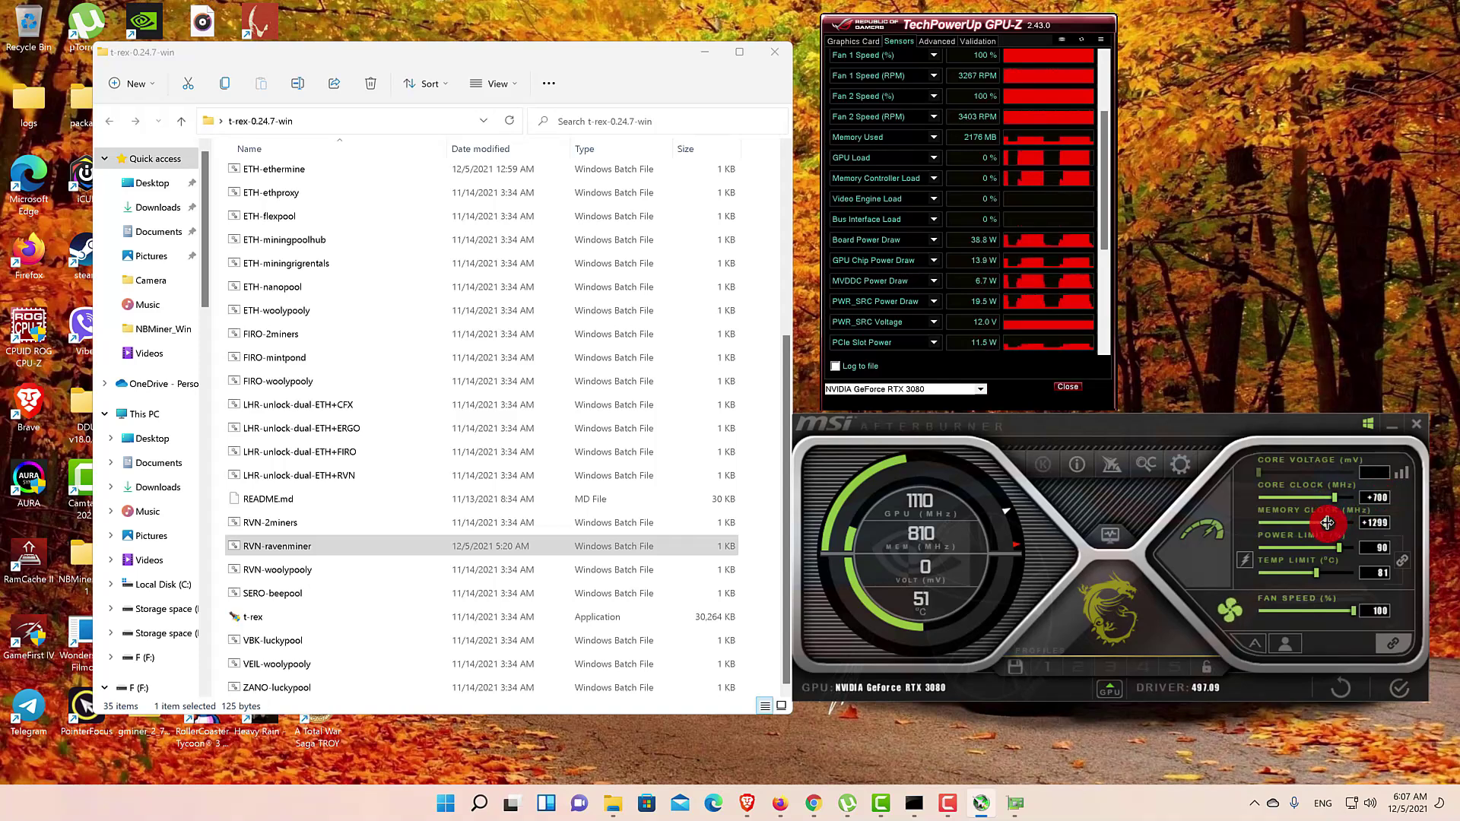
key(Left)
key(Left)
key(Left)
key(Left)
key(Left)
key(Left)
key(Left)
key(Left)
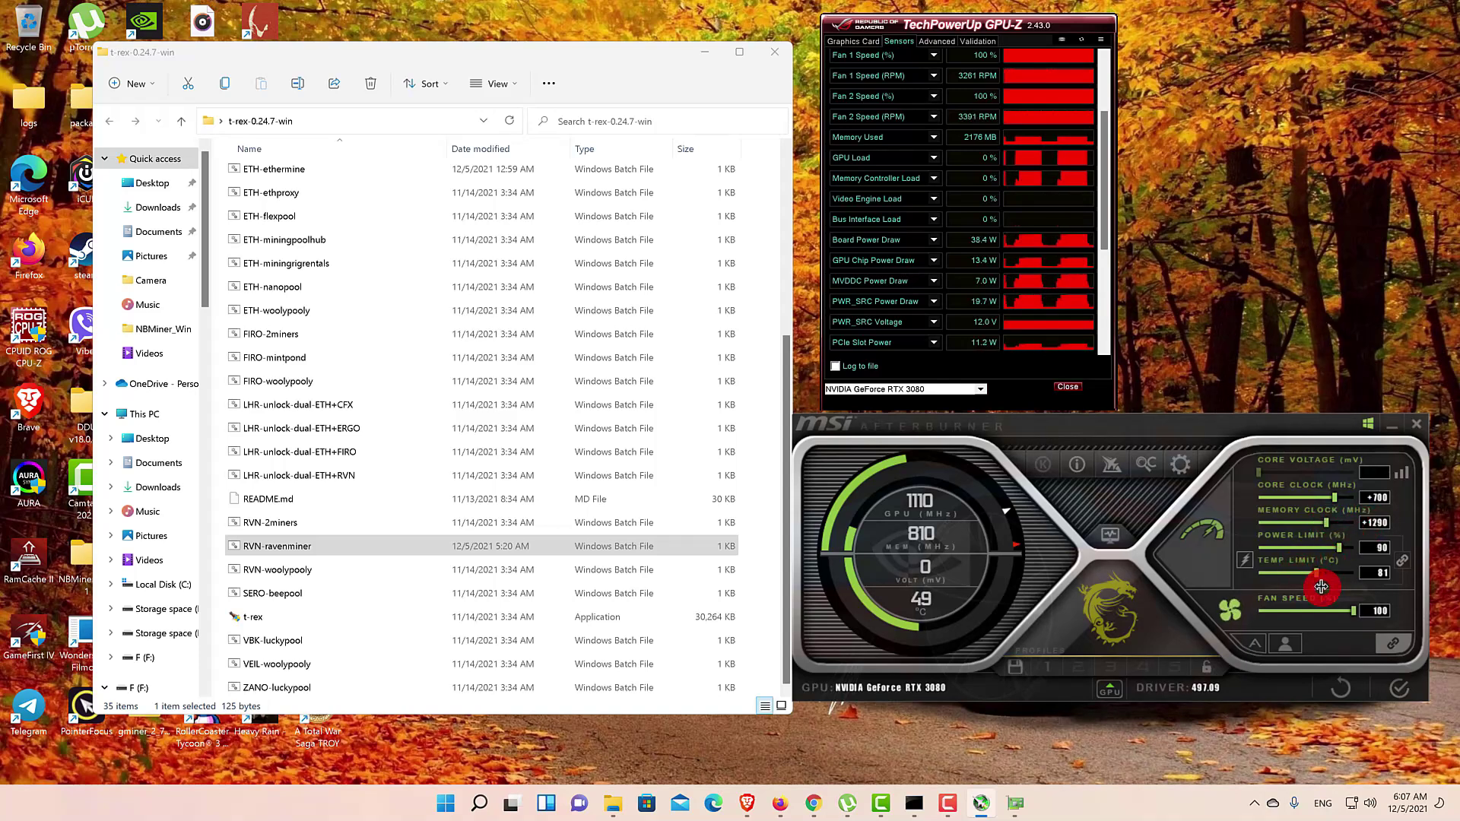
Step: Set the power limit to 95% and the fan speed to 90%, and apply the Afterburner settings
drag(1340, 549, 1342, 549)
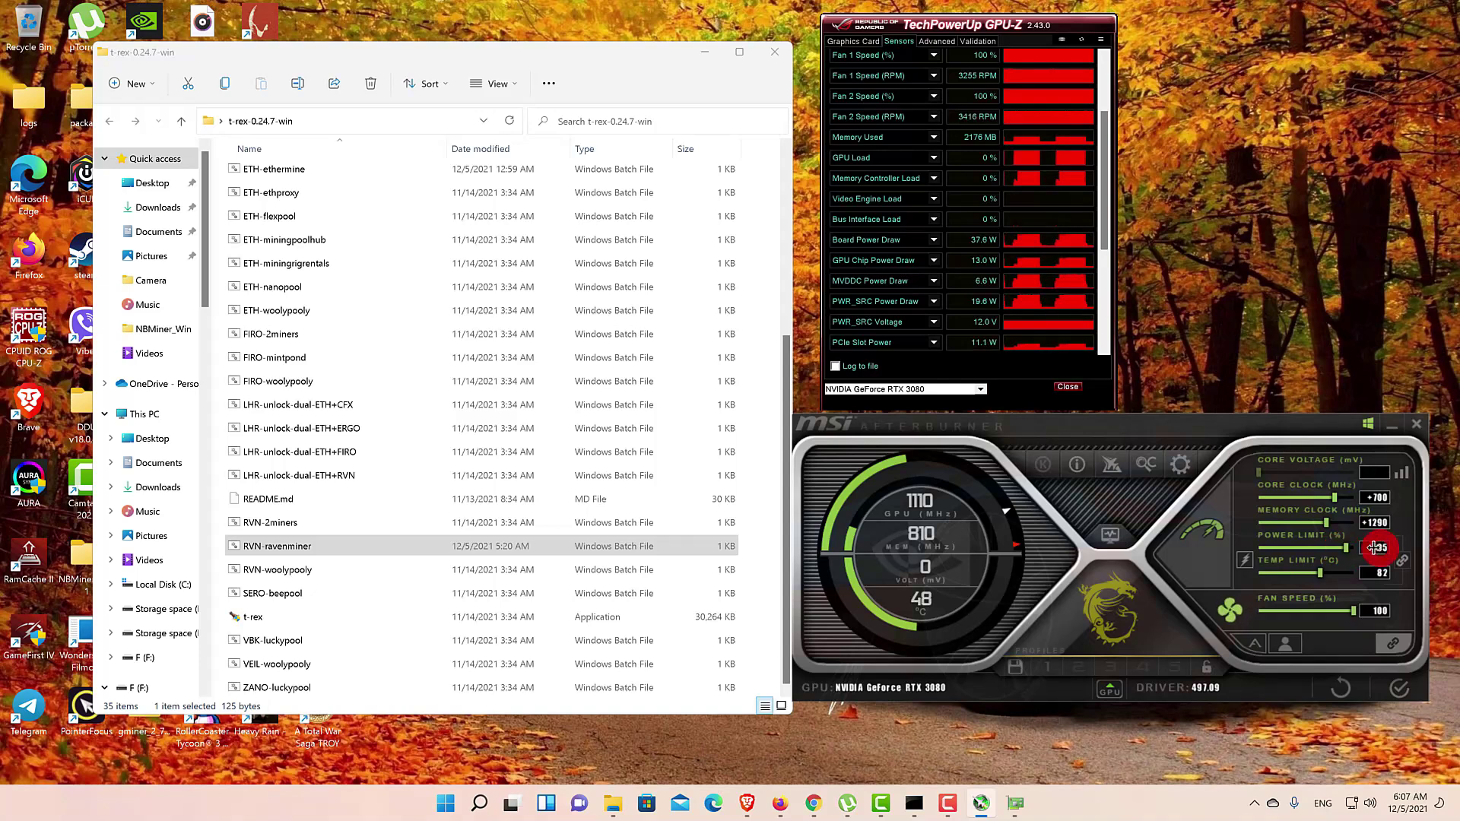
click(1405, 691)
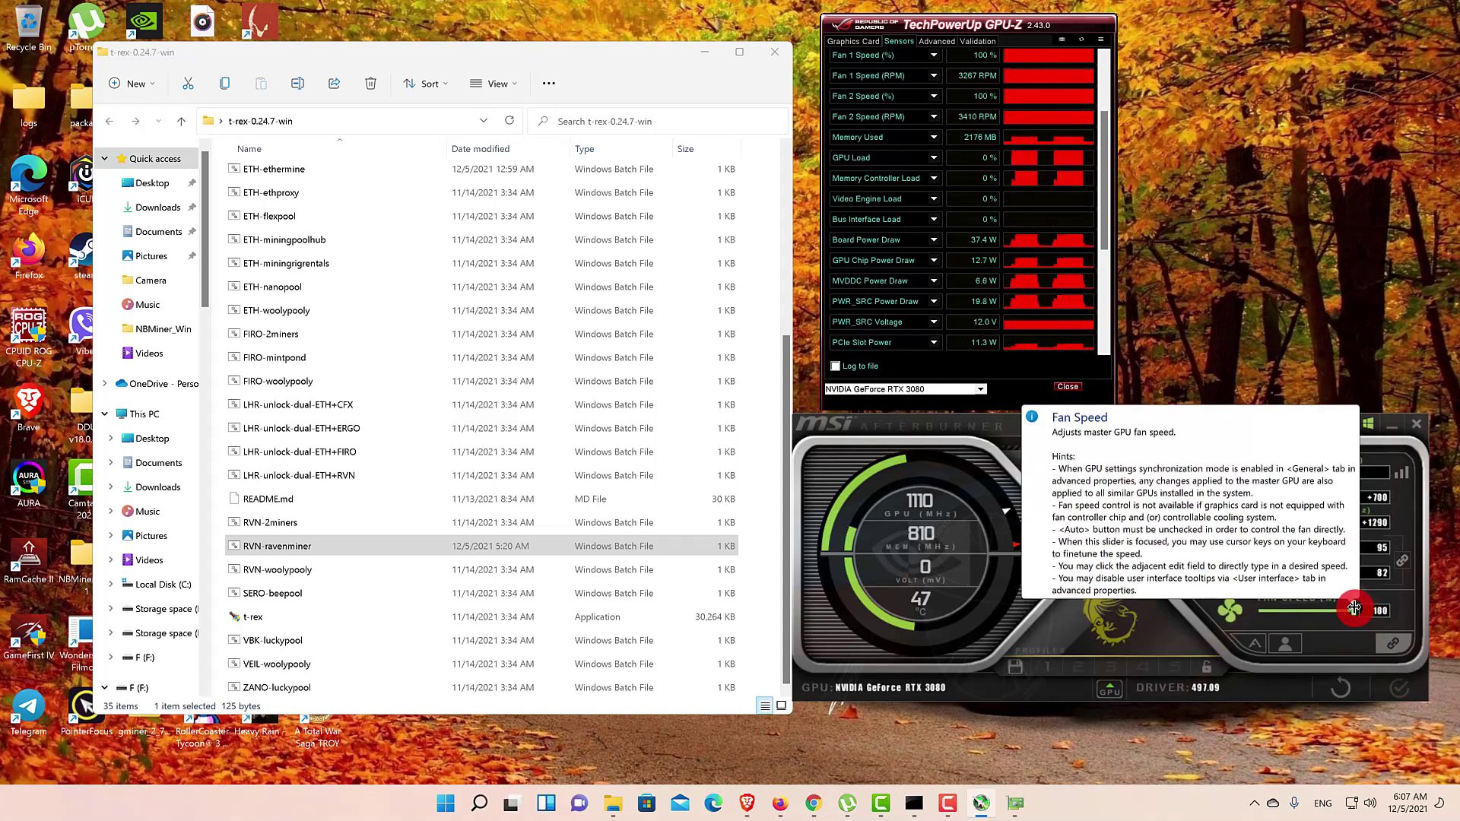
drag(1355, 608, 1347, 609)
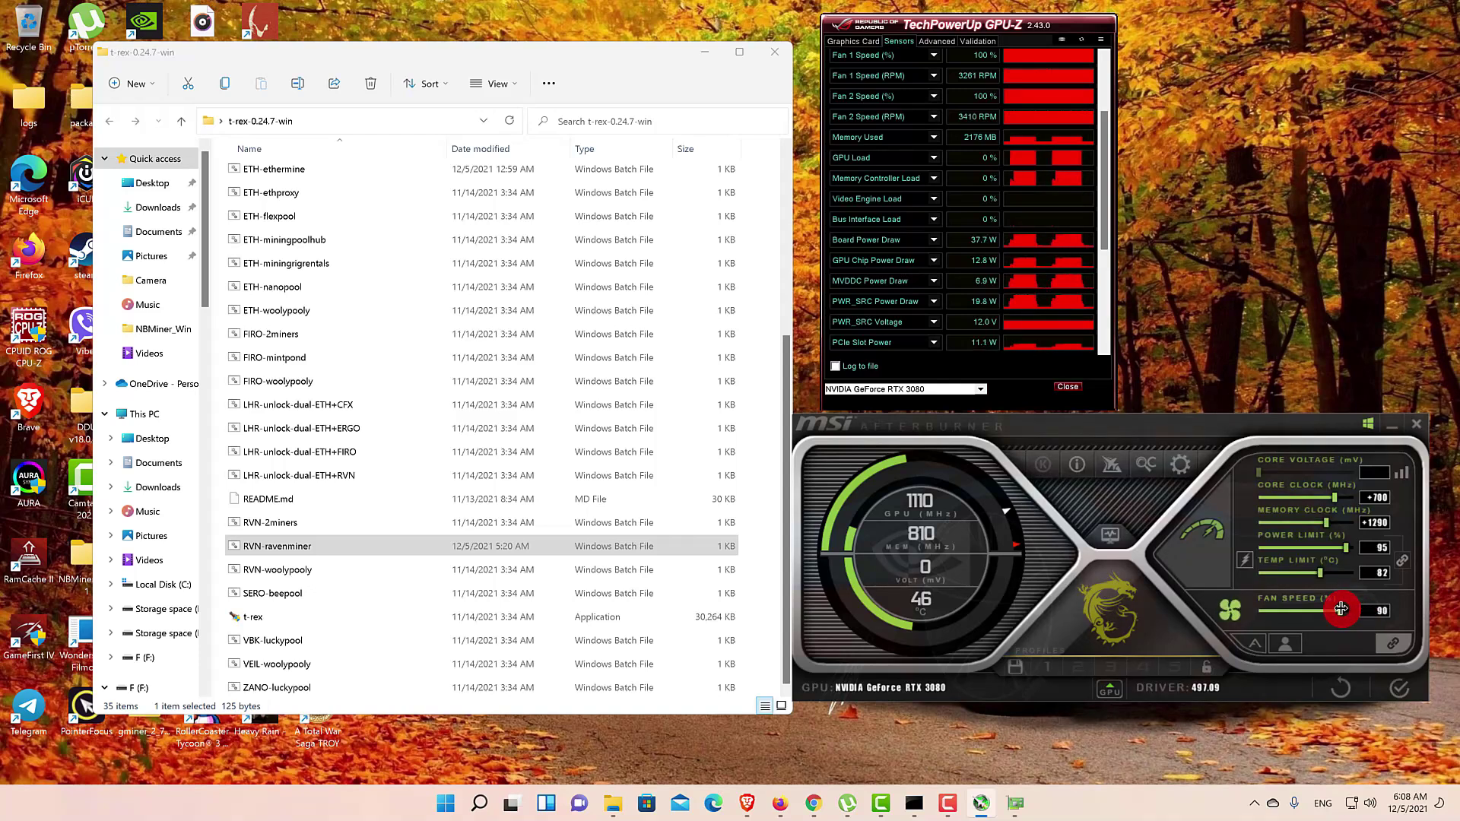
click(1399, 679)
Step: Run RVN-ravenminer again, minimize its command window, and extend the miner console over the folder window
click(369, 552)
double_click(370, 552)
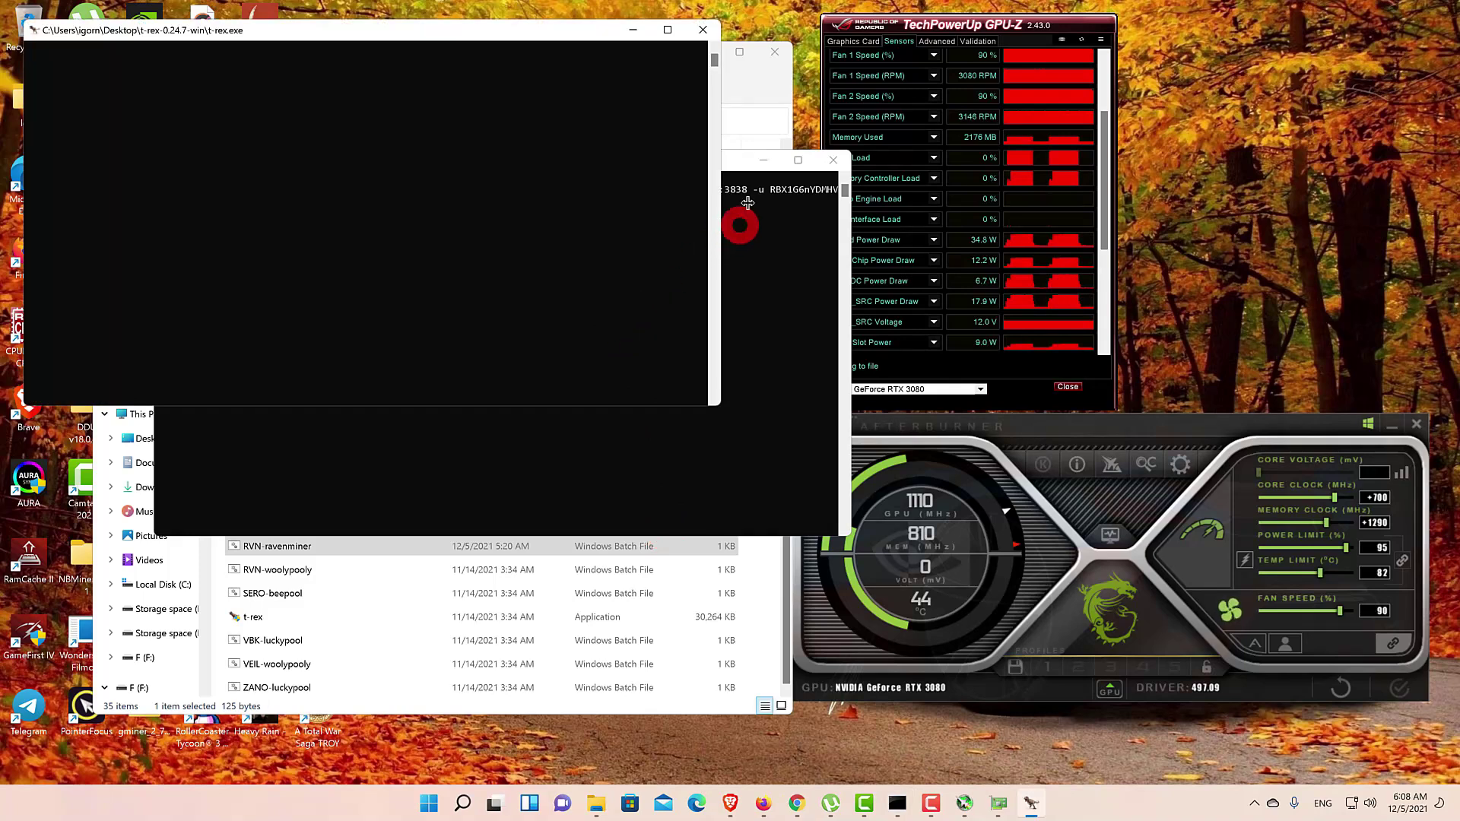
click(764, 163)
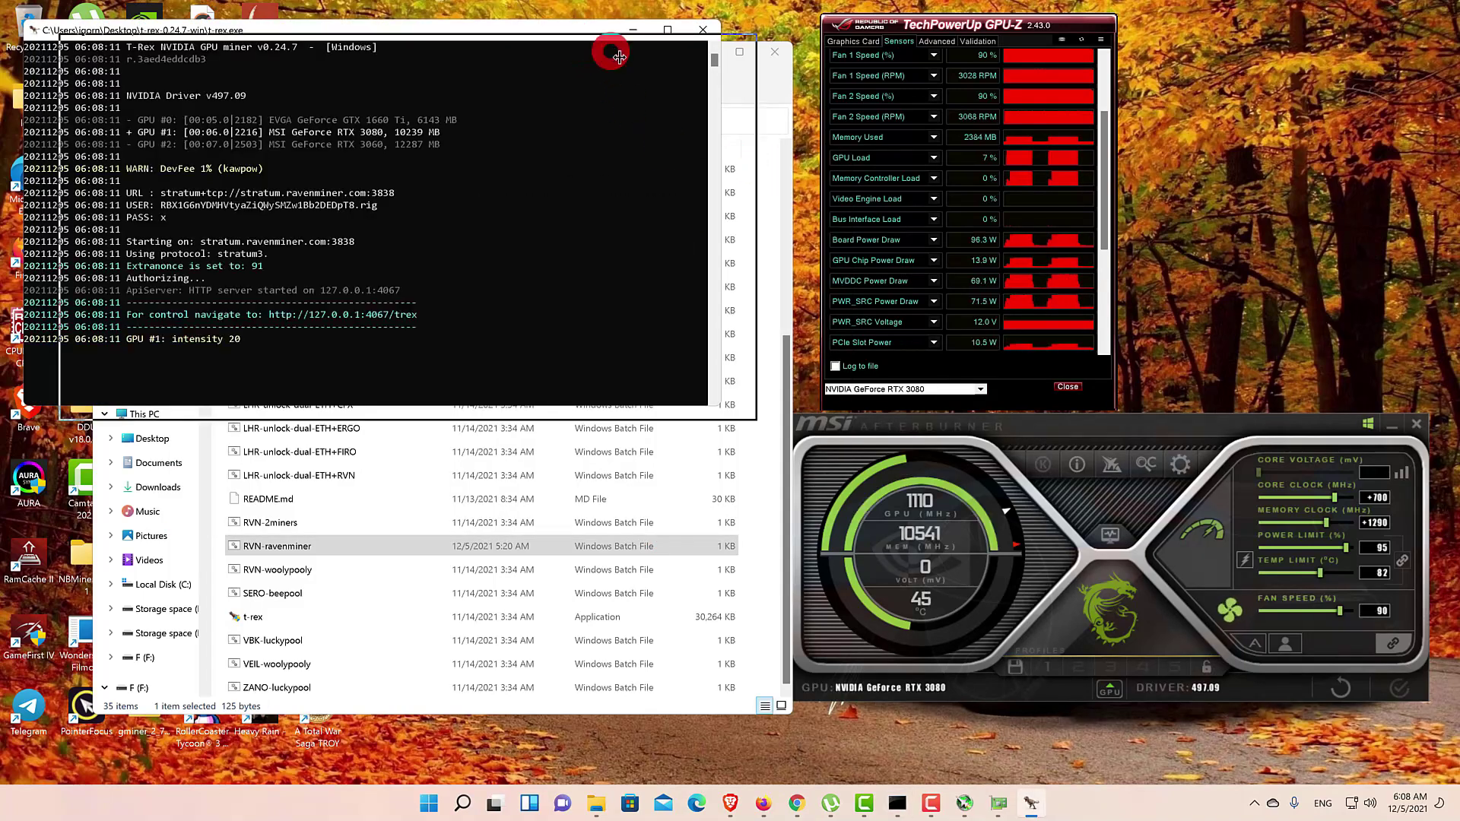
drag(644, 55, 750, 710)
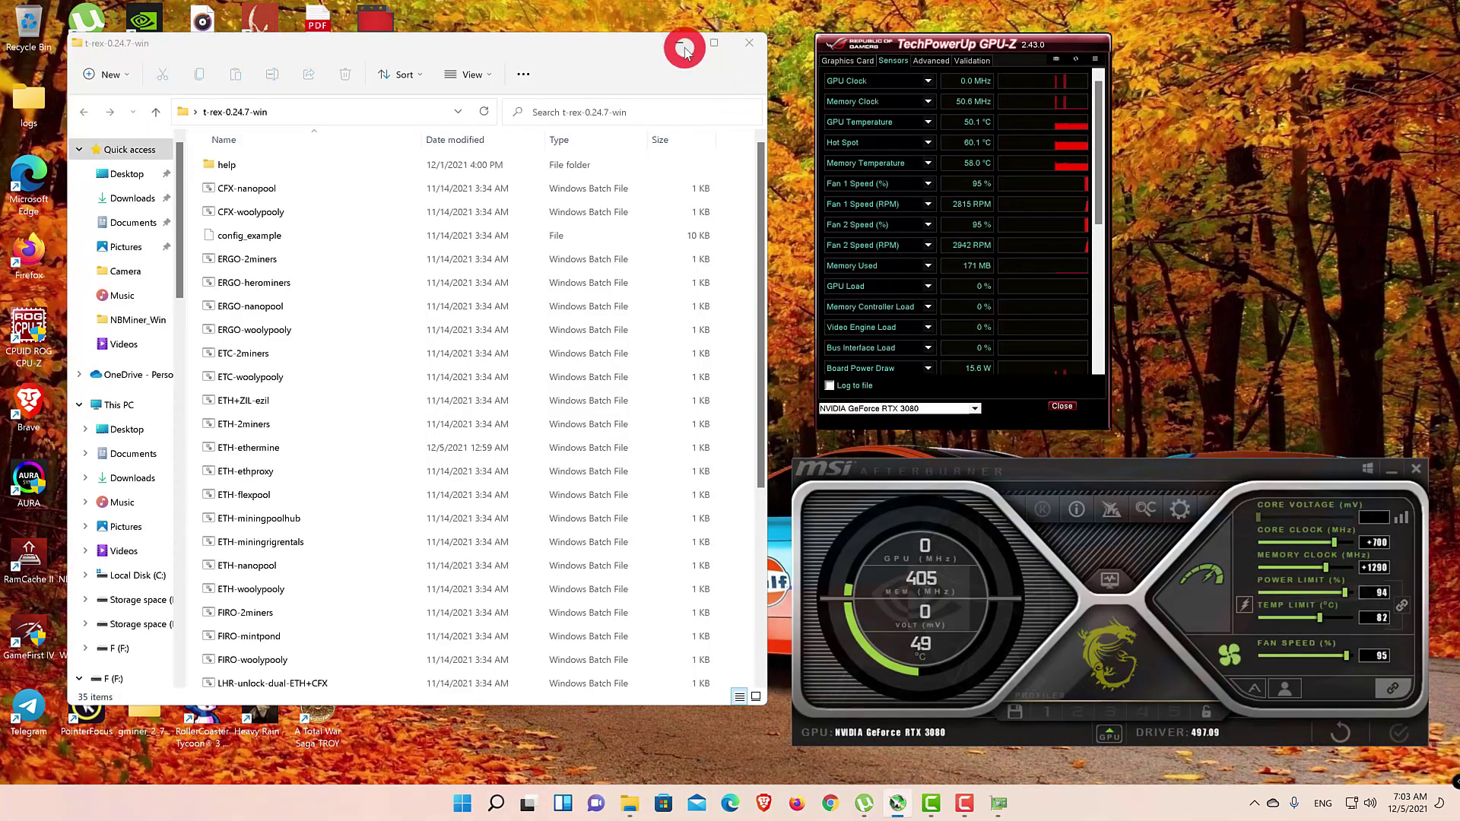
Step: Minimize the folder window, check the card details in GPU-Z before closing it, and minimize Afterburner
click(685, 50)
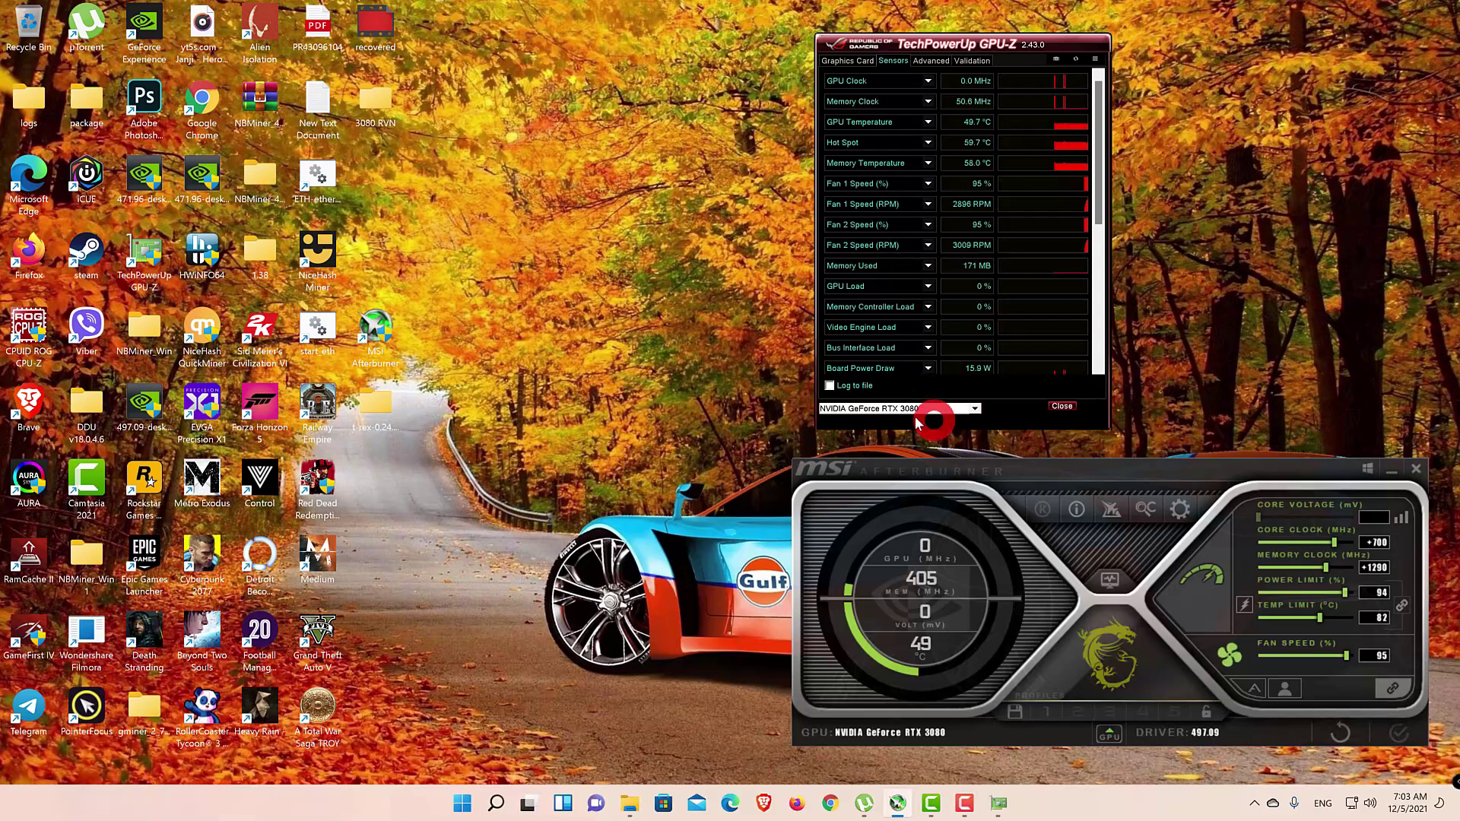
click(840, 62)
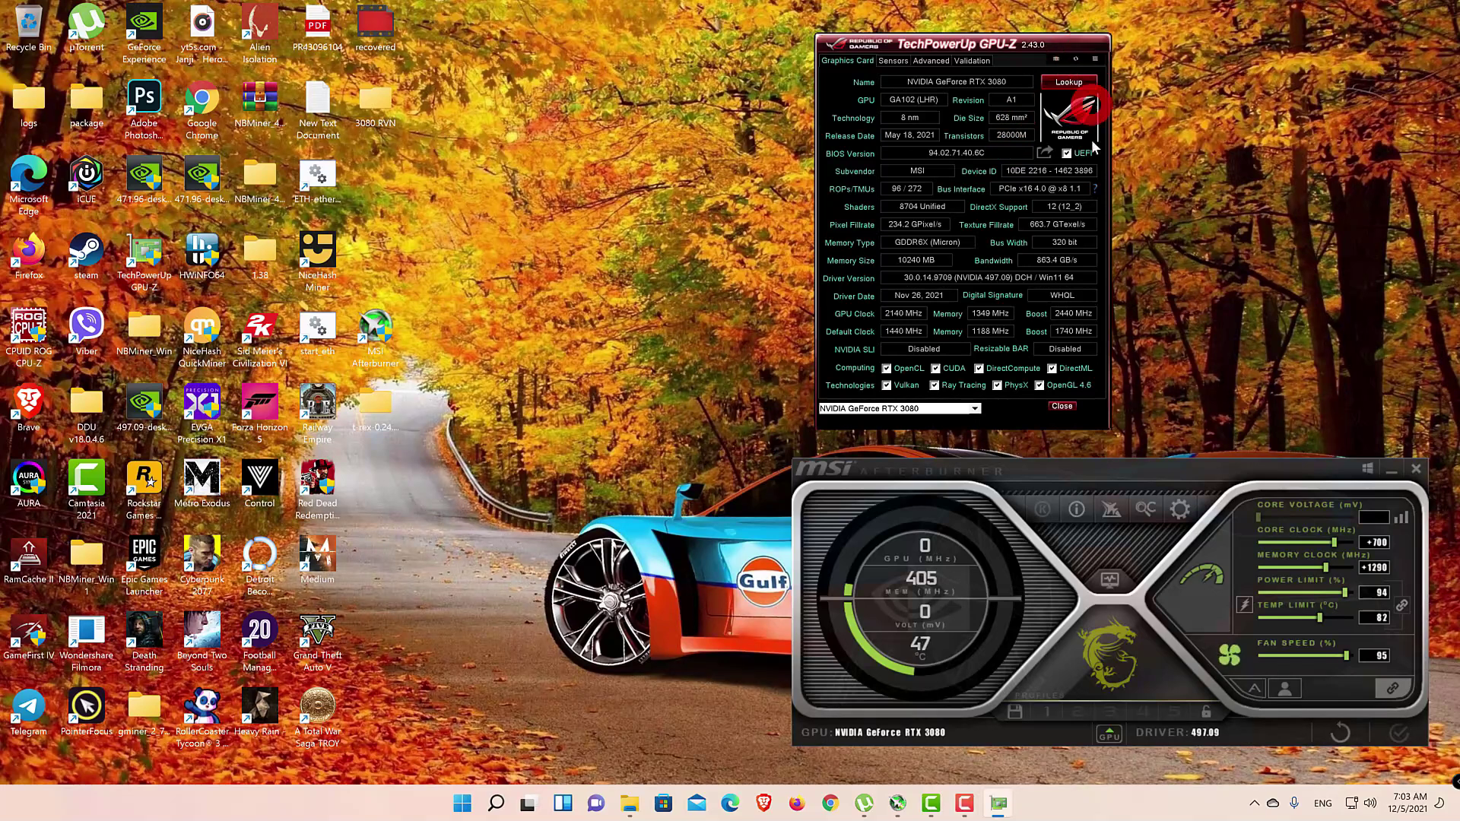
click(1063, 406)
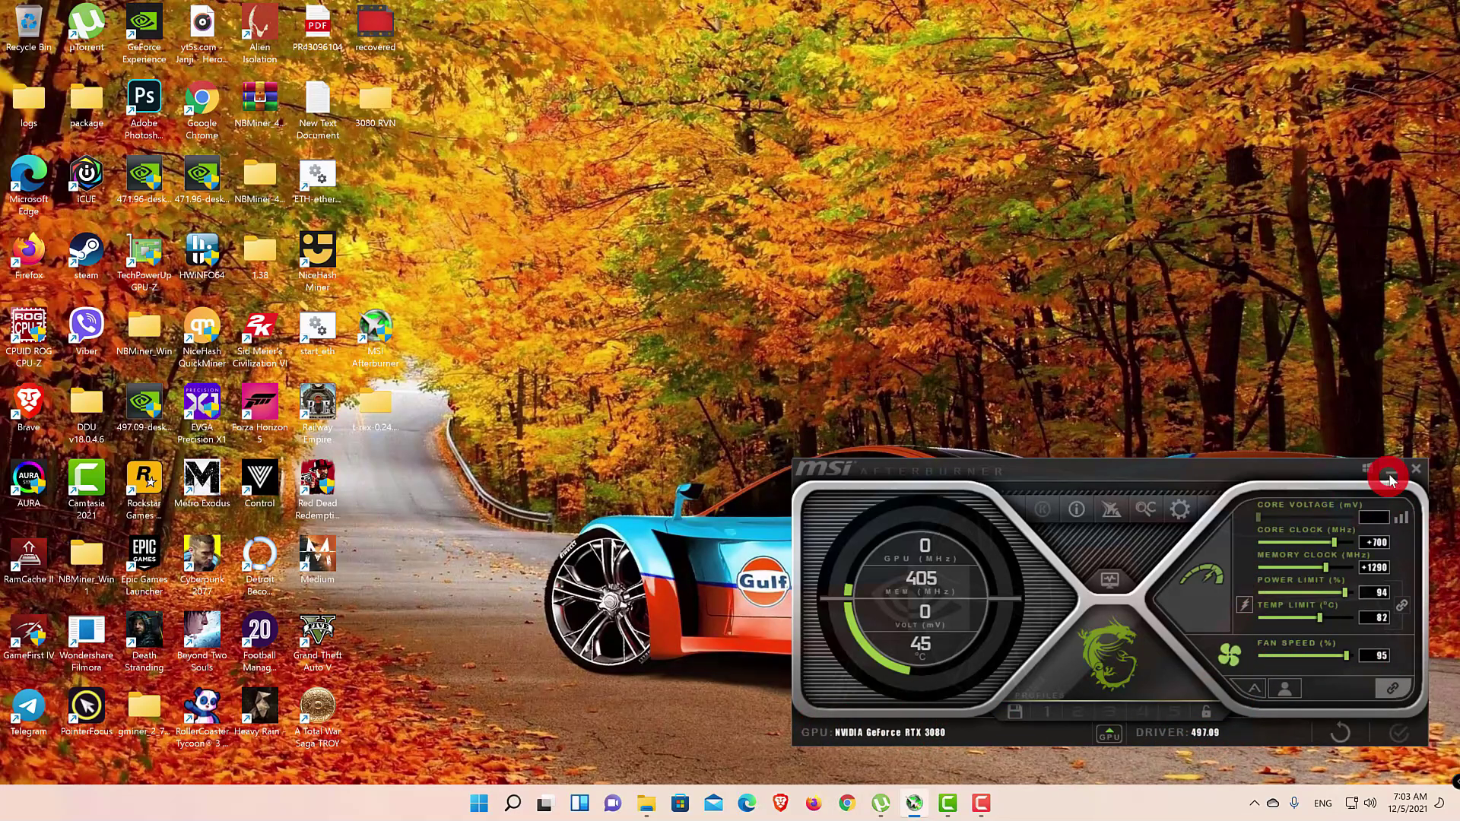
click(1389, 477)
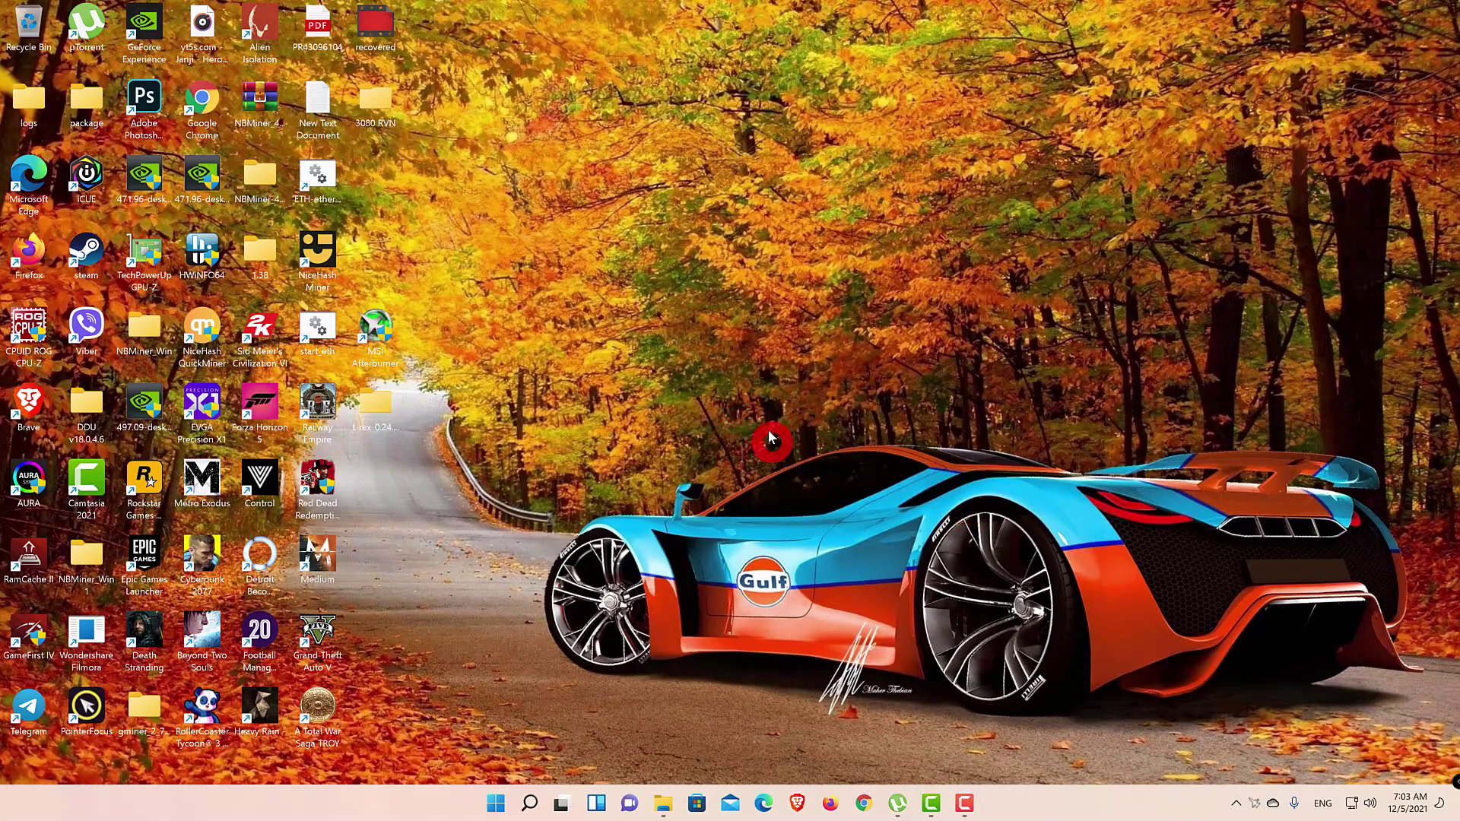